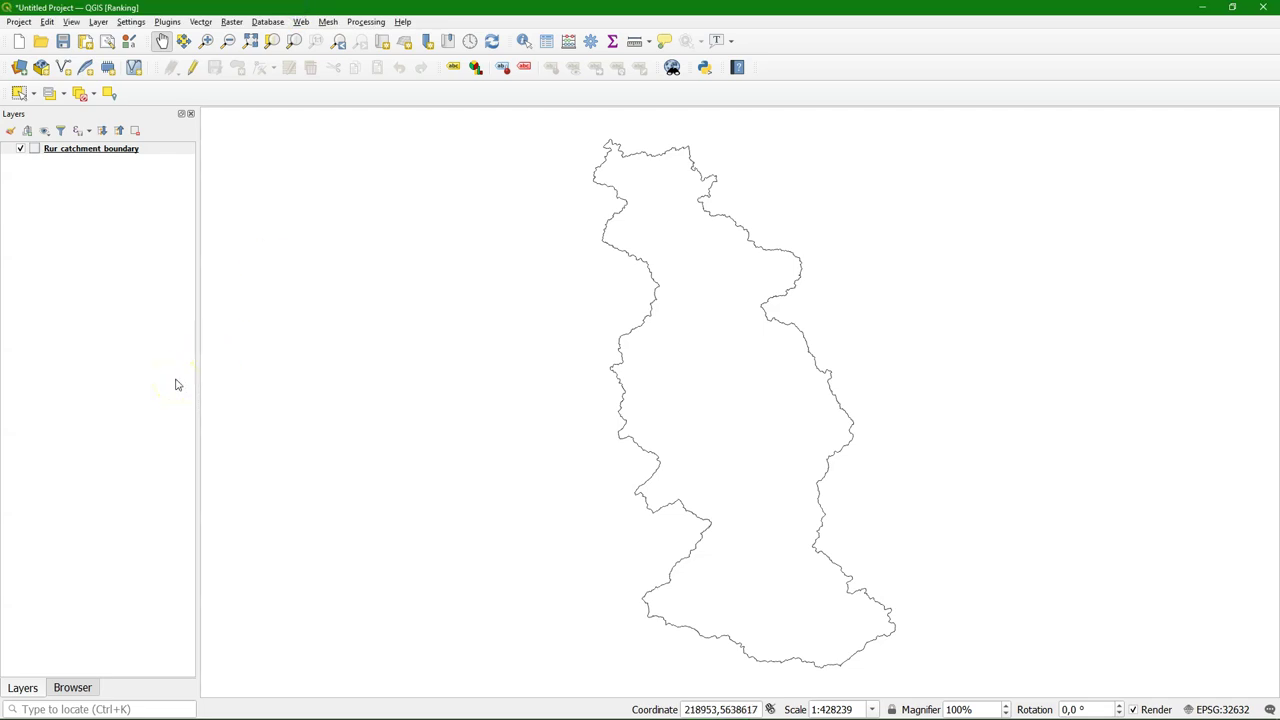
- Install the QuickOSM plugin from the plugin manager and find it under the Vector menu
left_click(153, 362)
left_click(166, 21)
left_click(185, 35)
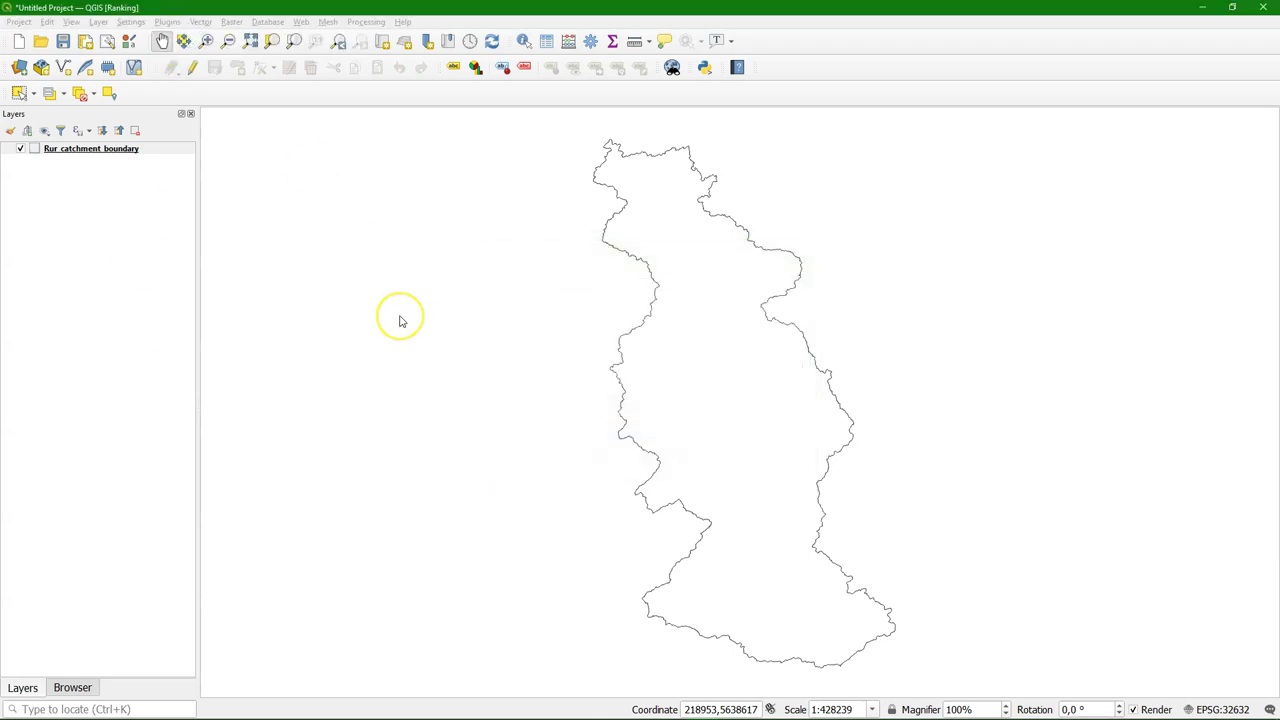
type("quickos")
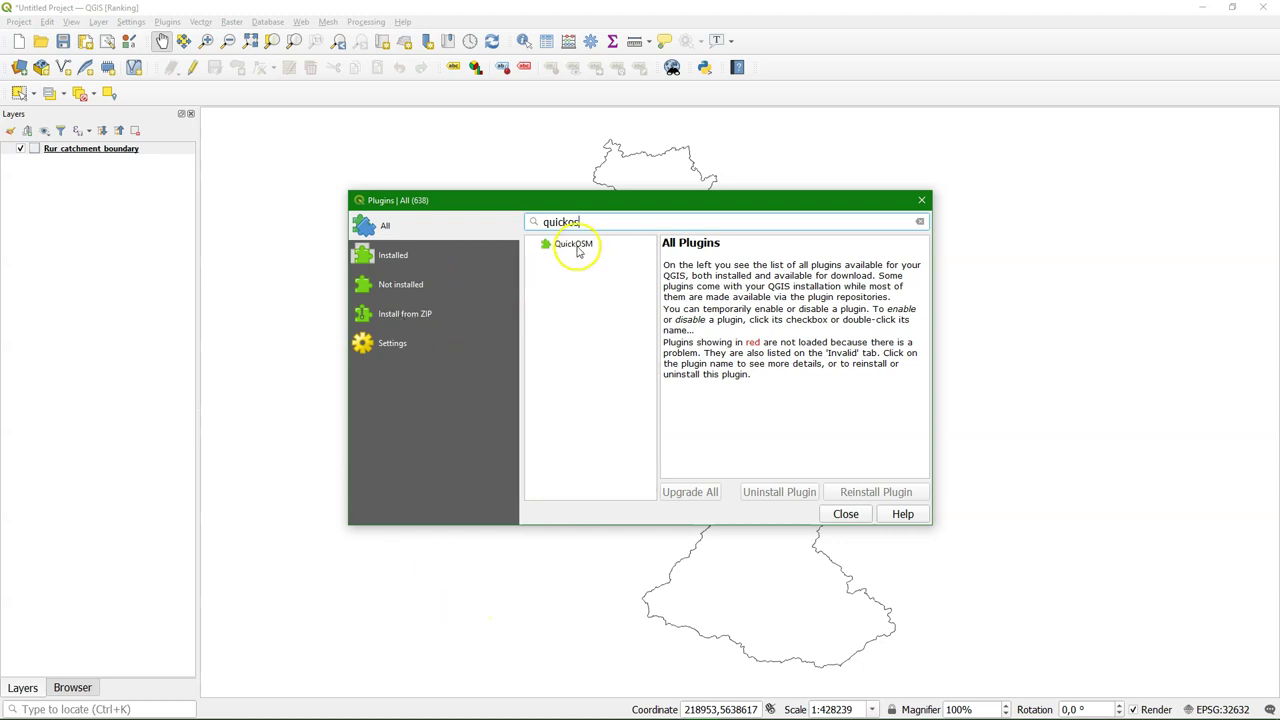
left_click(576, 244)
left_click(876, 492)
left_click(848, 516)
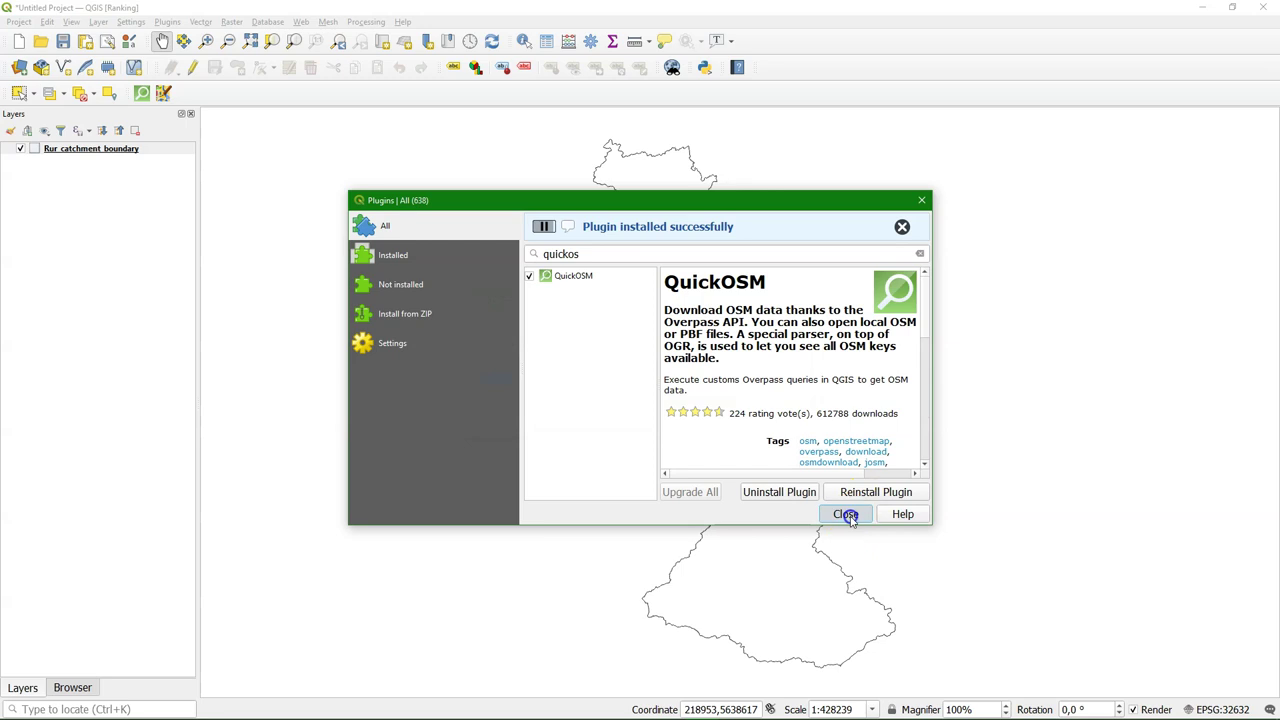
left_click(201, 22)
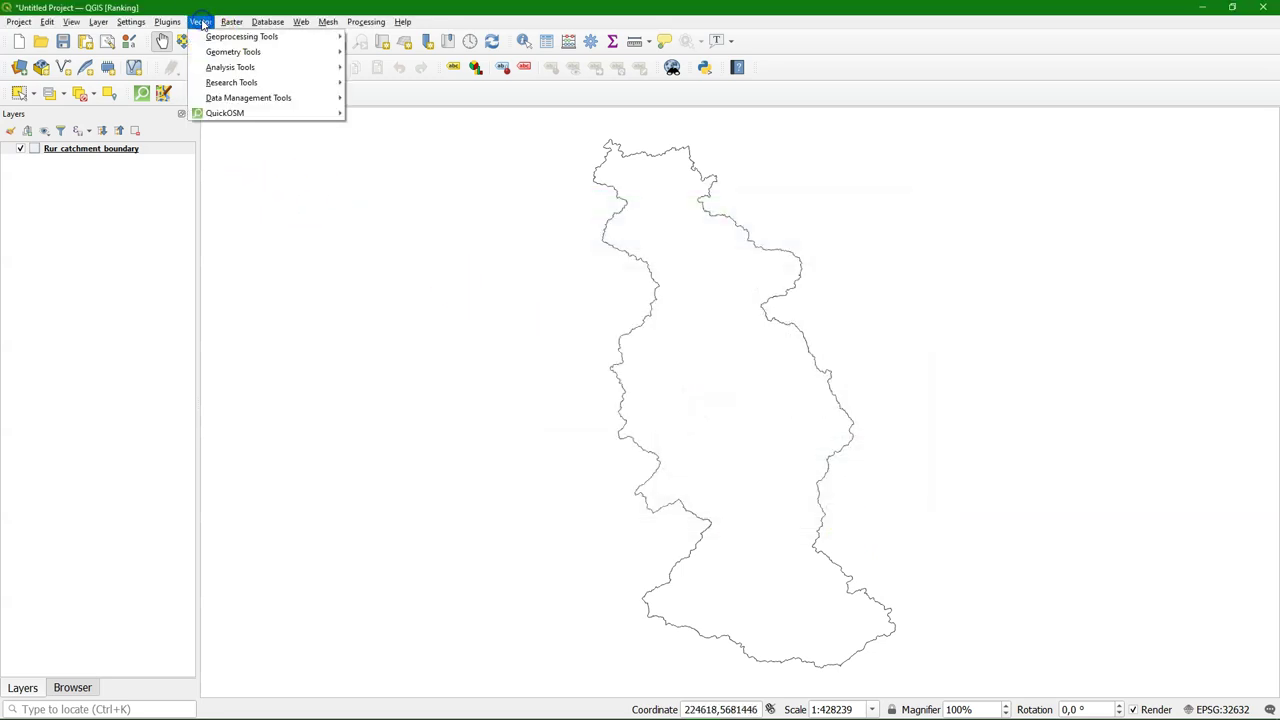
- Open QuickOSM and set the query tag to waterway = river
mouse_move(243, 113)
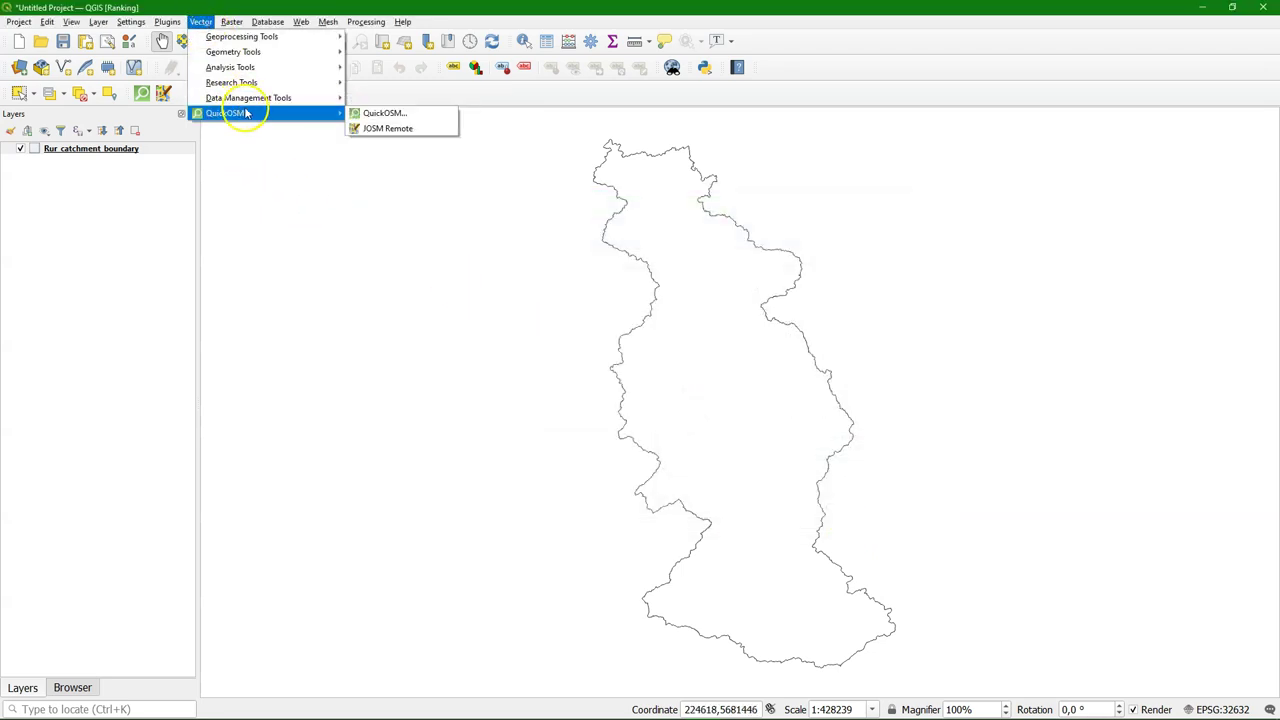
left_click(372, 114)
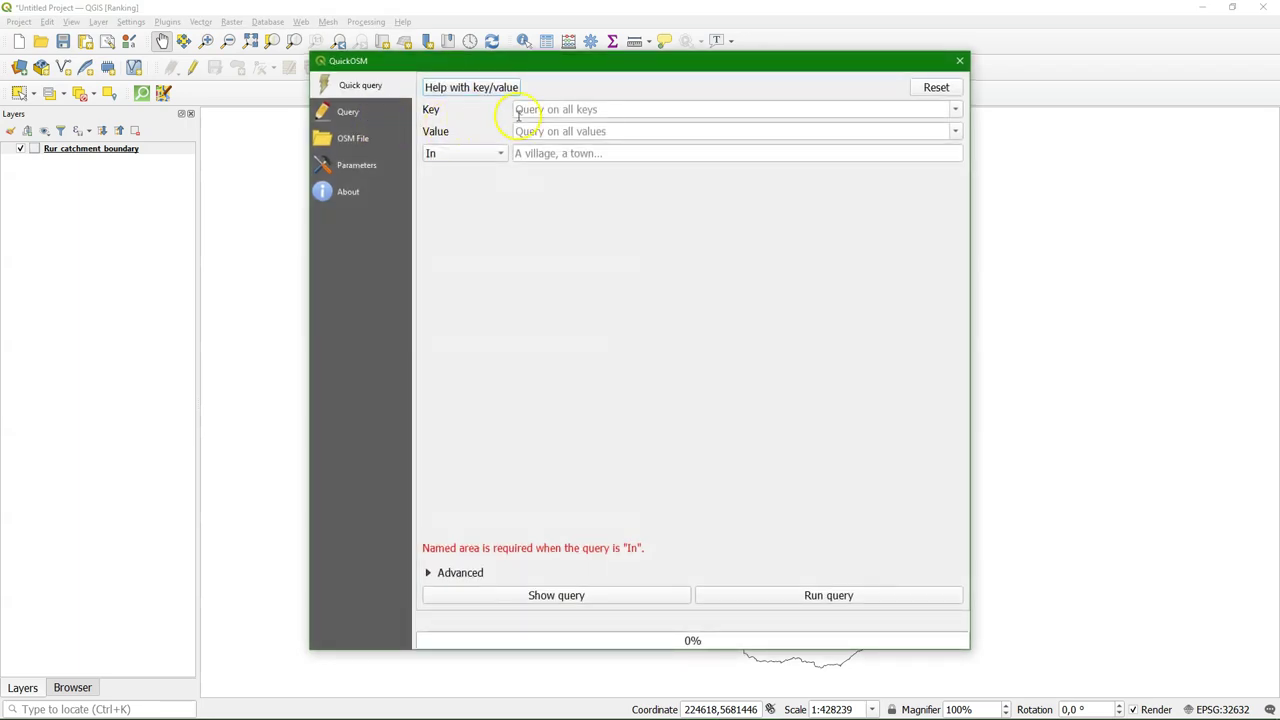
left_click(541, 109)
type("wat")
left_click(537, 120)
left_click(537, 133)
type("ri")
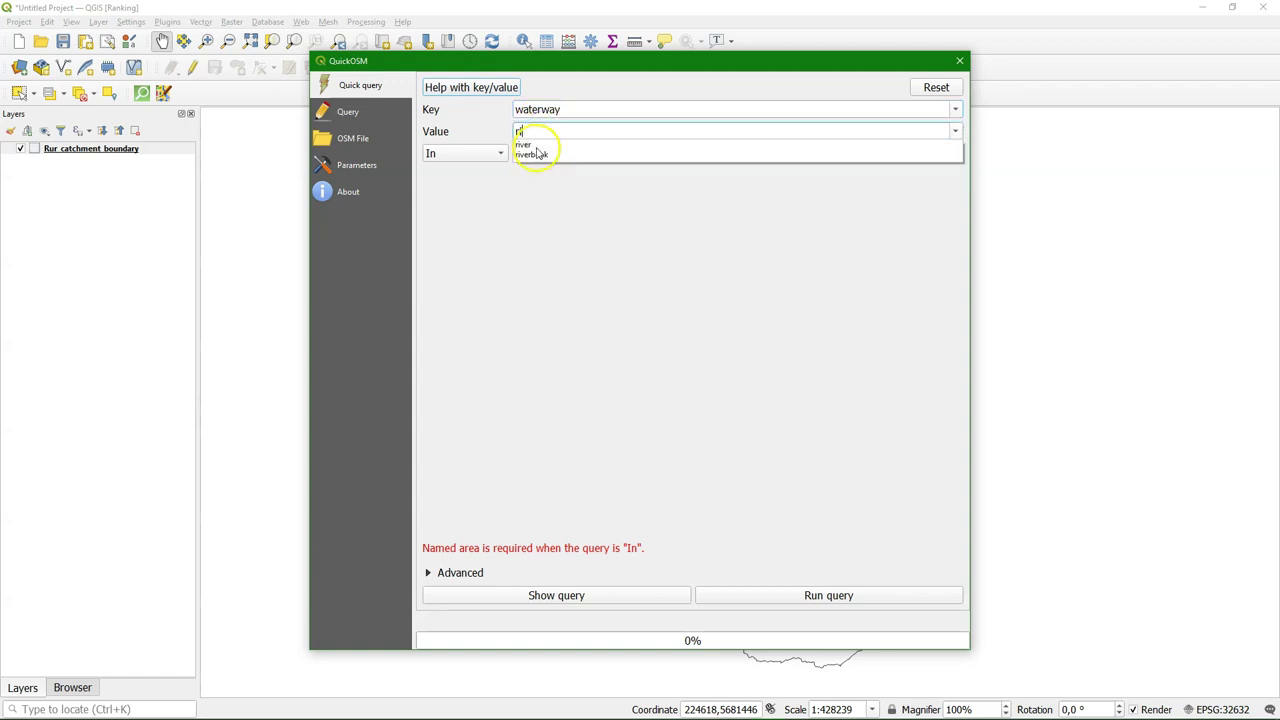
left_click(530, 145)
- Limit the query to the Rur_catchment_boundary layer extent, keep only lines, and run it
left_click(492, 155)
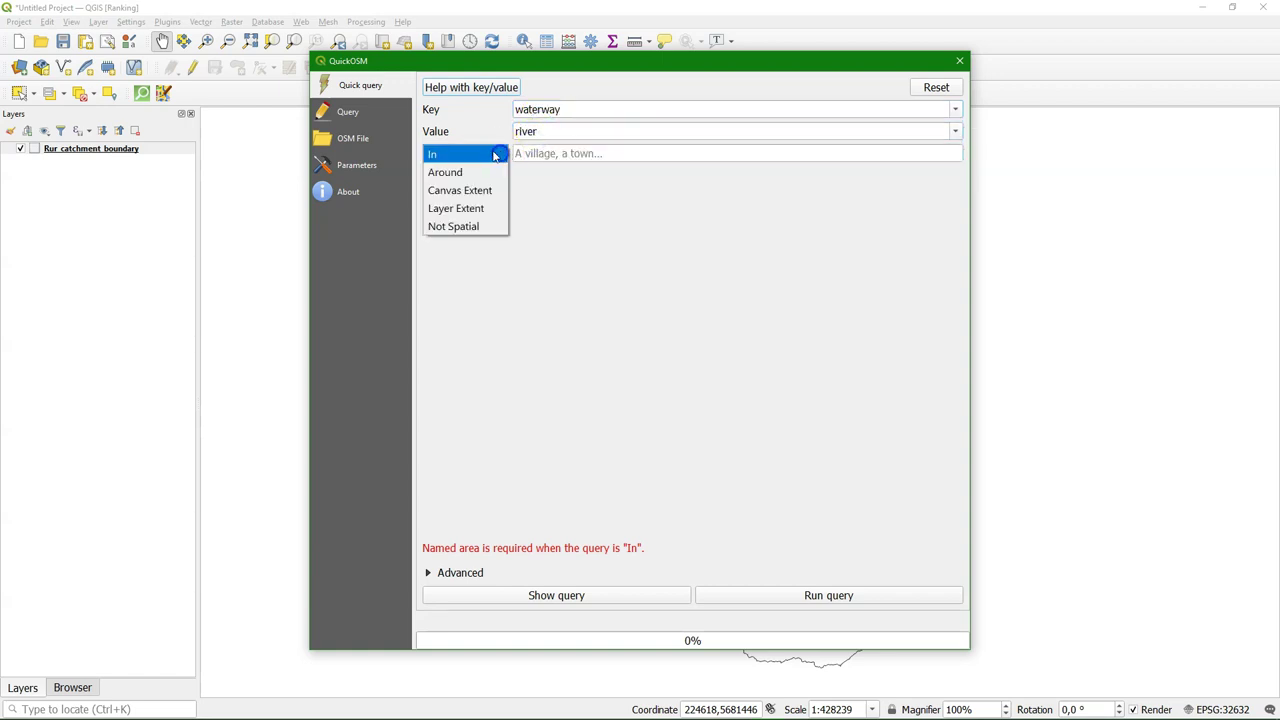
left_click(456, 208)
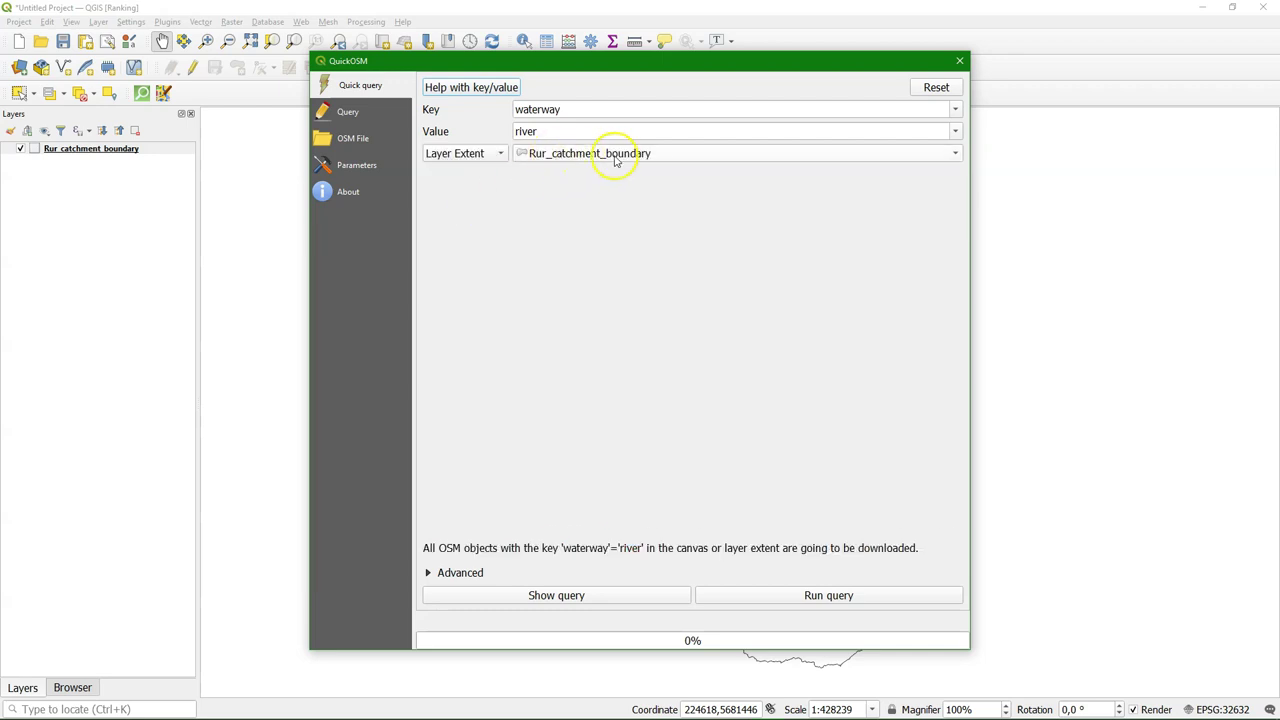
left_click(436, 574)
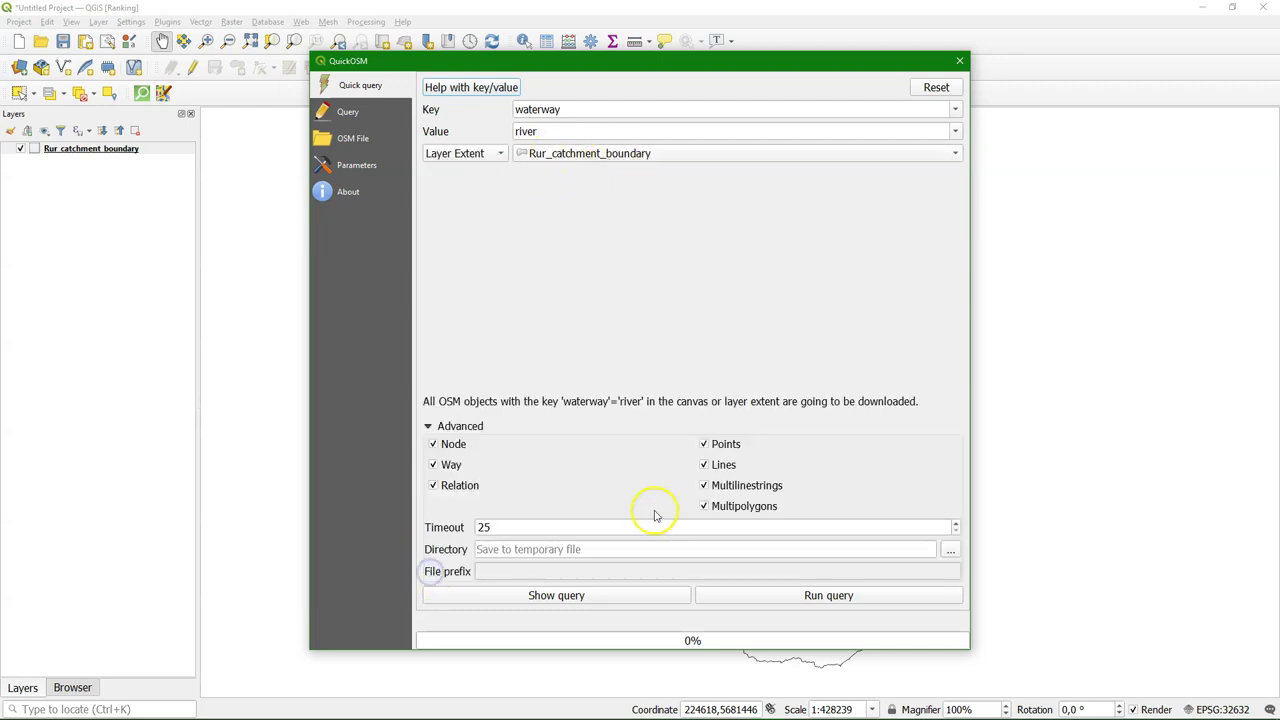
left_click(704, 485)
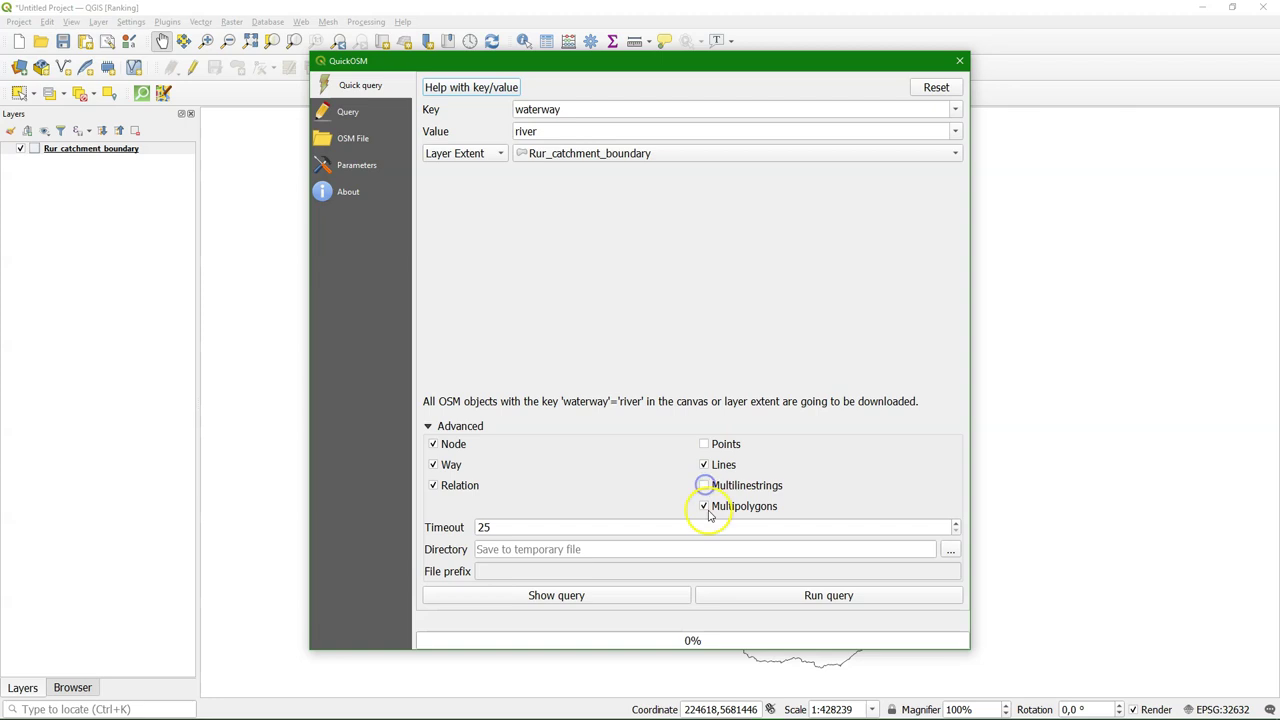
left_click(808, 598)
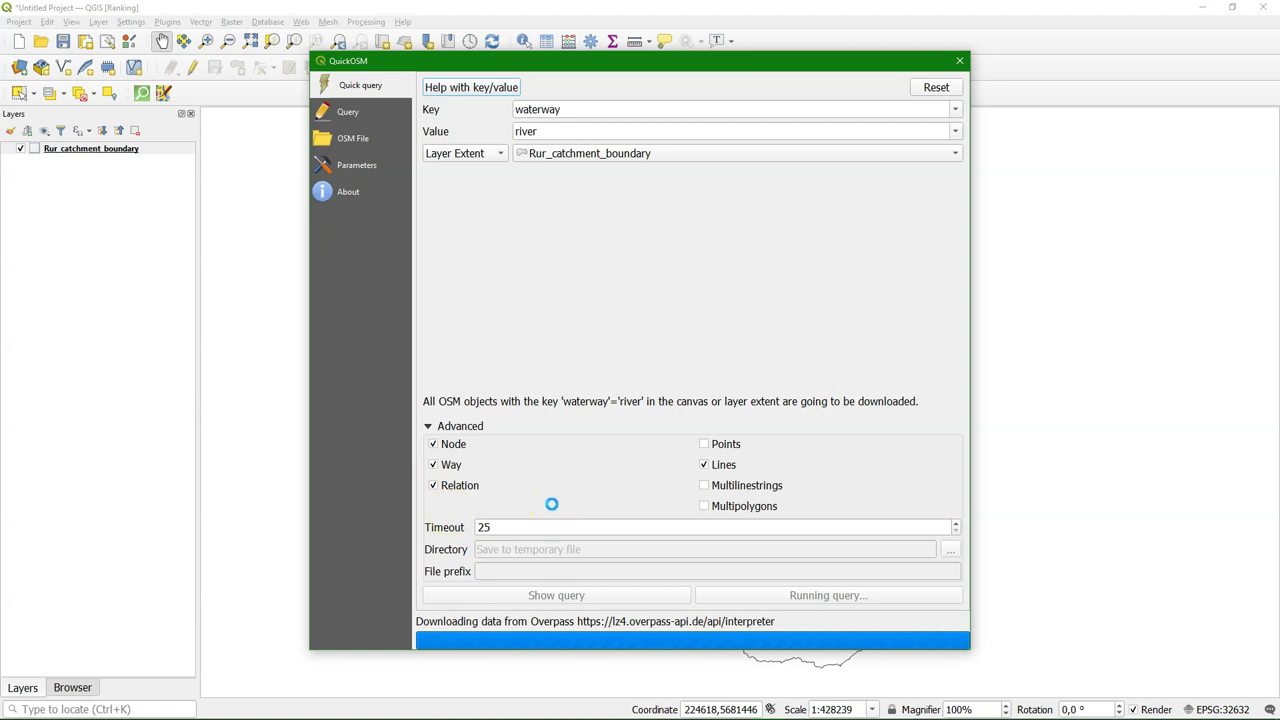
left_click(959, 61)
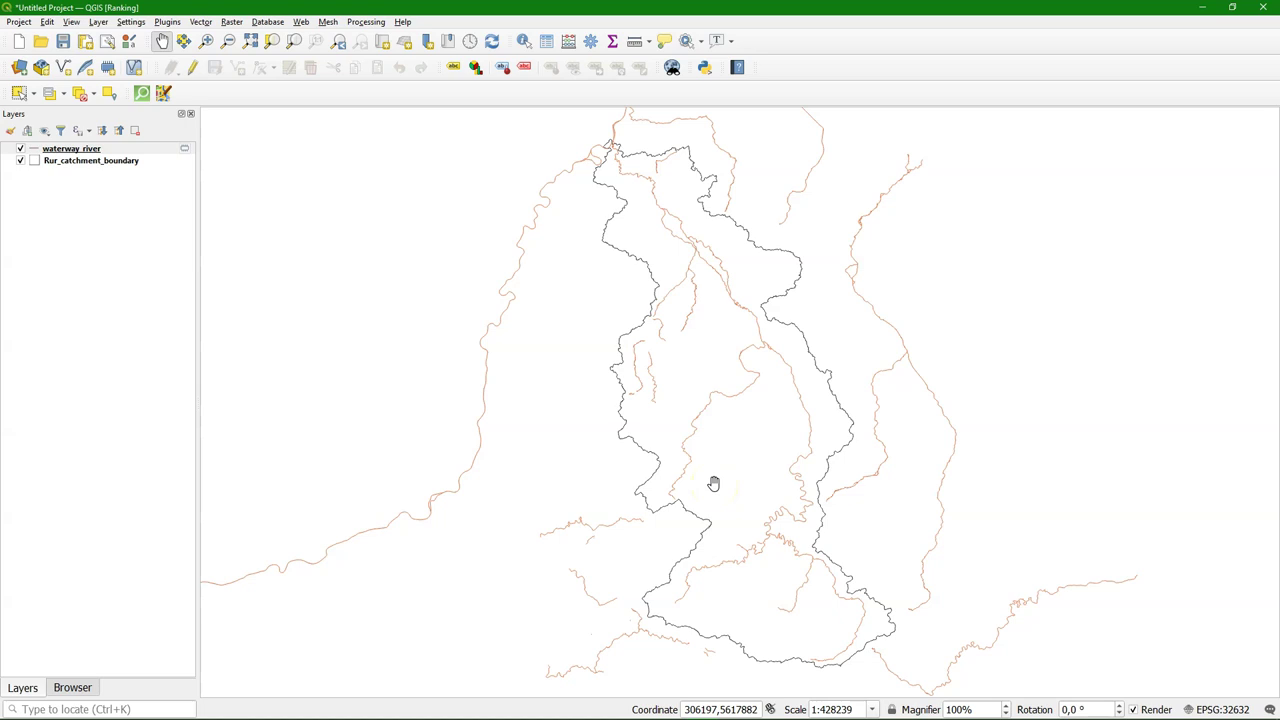
- Open the waterway_river attribute table and build a "name" = expression, filtering values by 'rur'
left_click(78, 150)
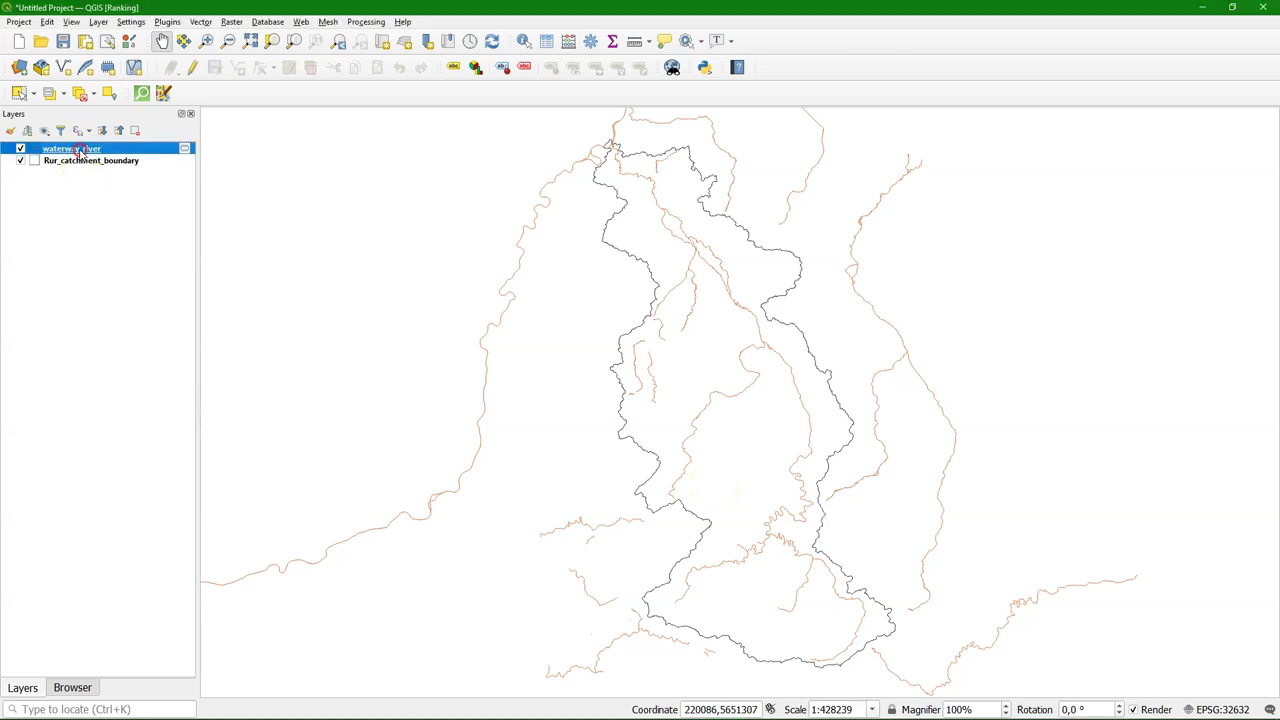
right_click(78, 150)
left_click(176, 296)
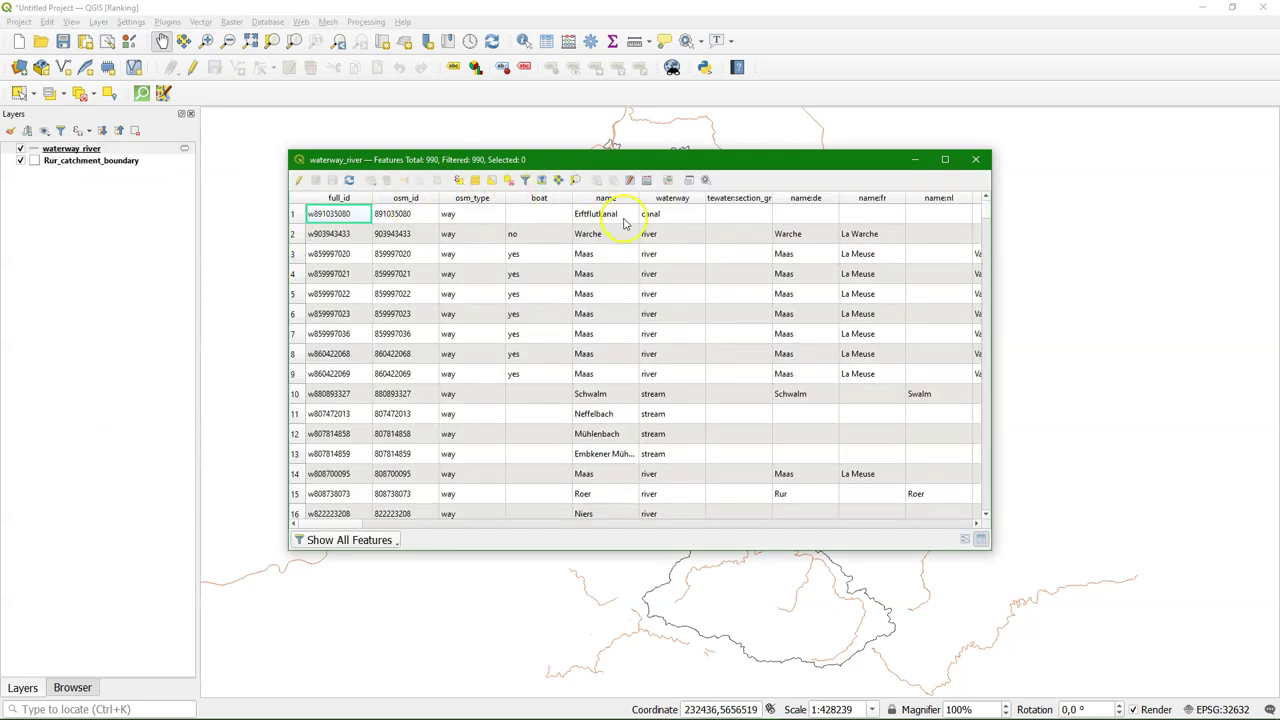
left_click(458, 181)
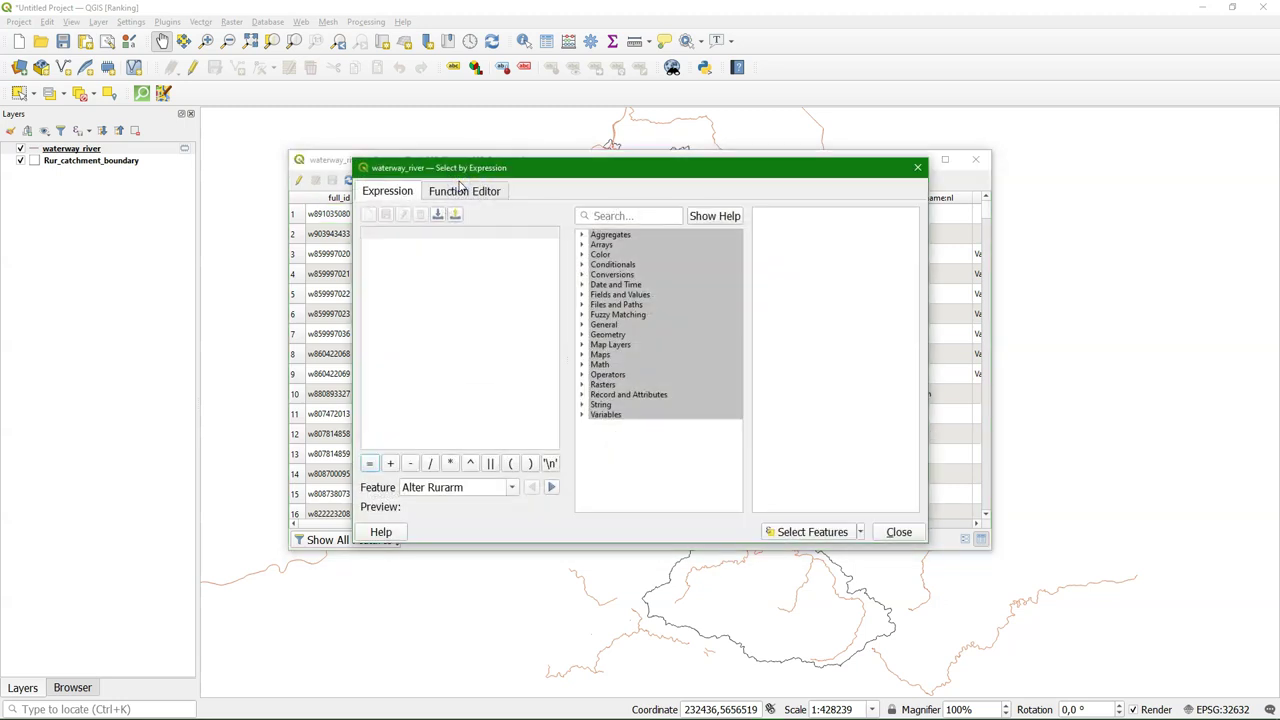
left_click(581, 295)
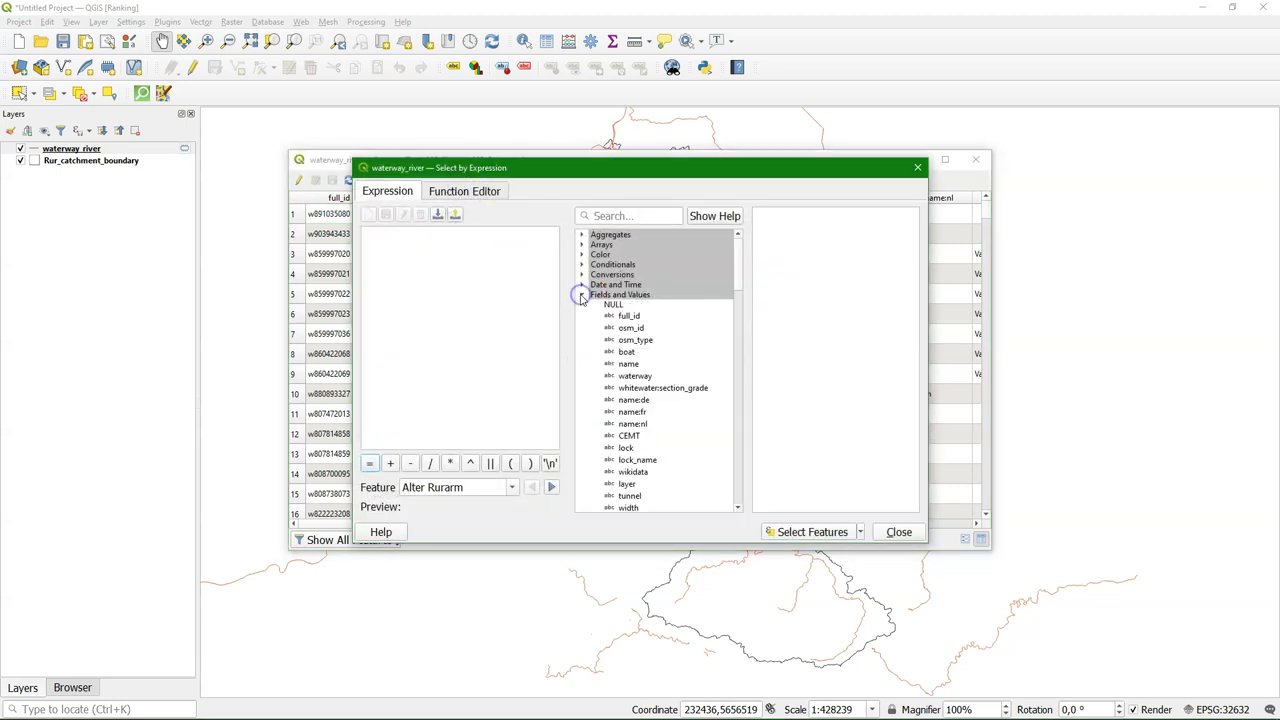
double_click(626, 364)
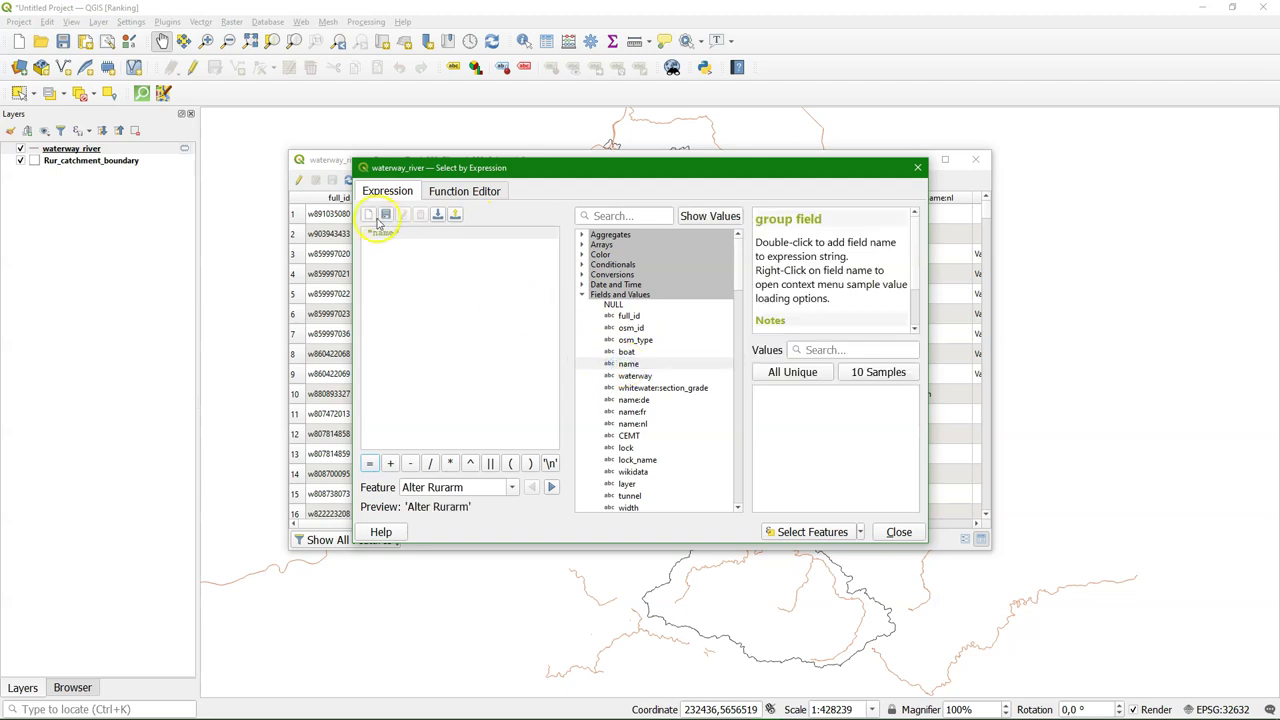
left_click(369, 463)
left_click(810, 372)
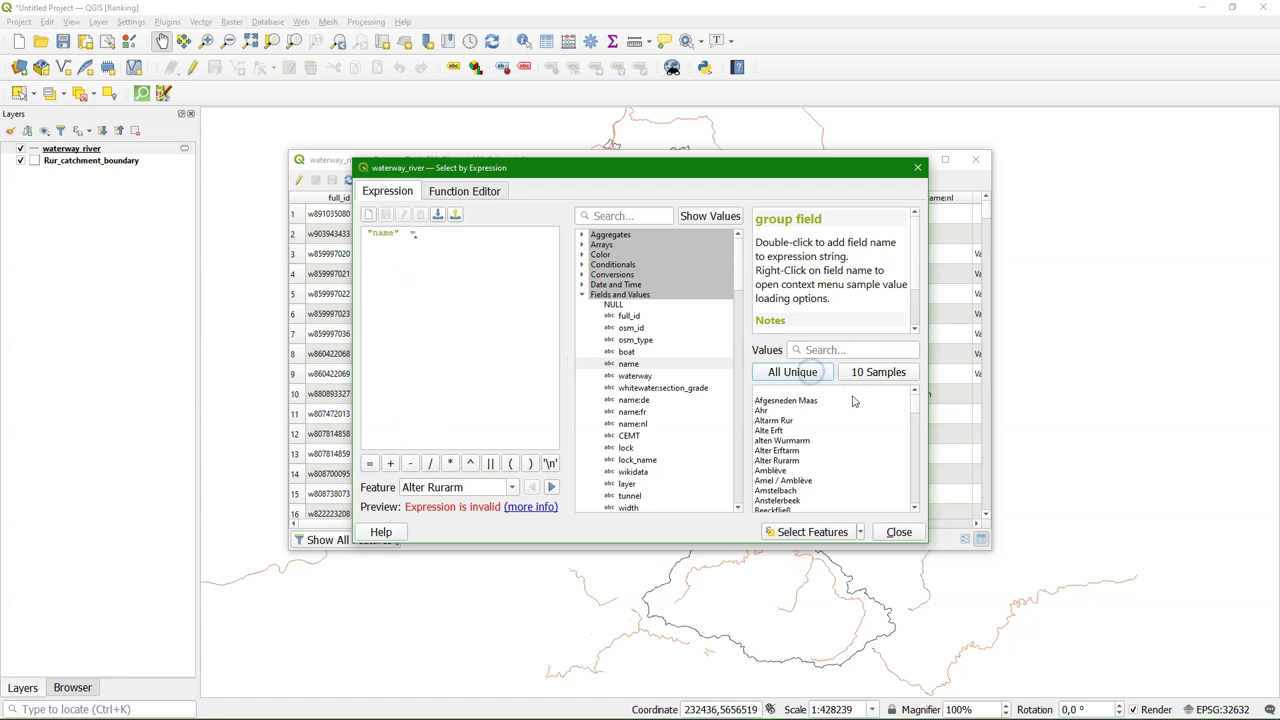
left_click(855, 349)
type("rur")
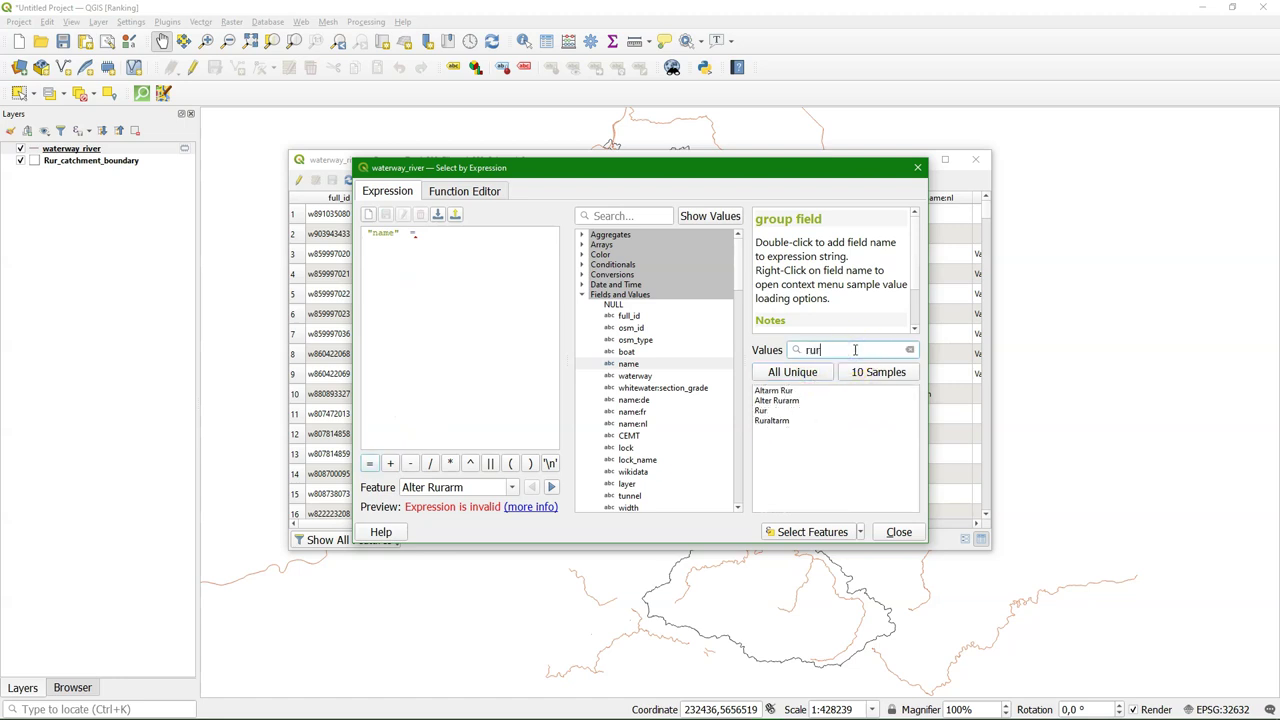
- Select the features named Altarm Rur, then add Alter Rurarm to the selection
double_click(786, 391)
left_click(862, 532)
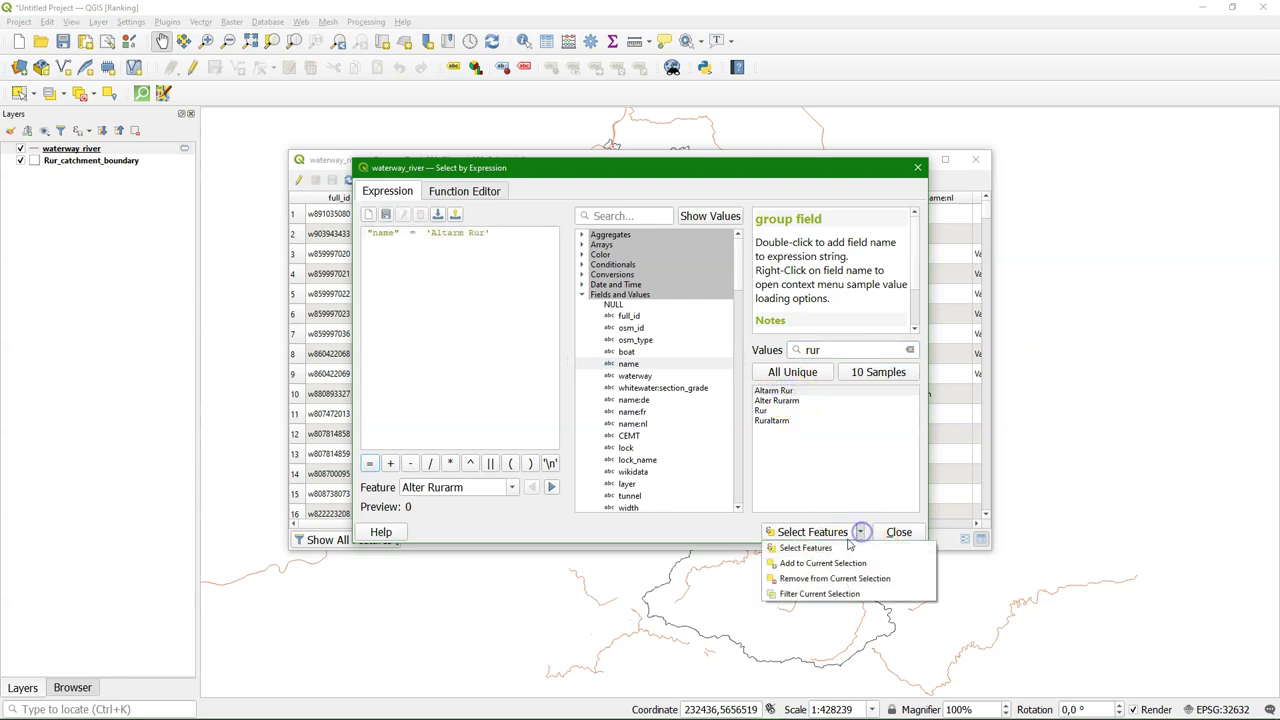
left_click(826, 563)
left_click_drag(493, 233, 445, 231)
key("Delete")
double_click(776, 400)
left_click(862, 535)
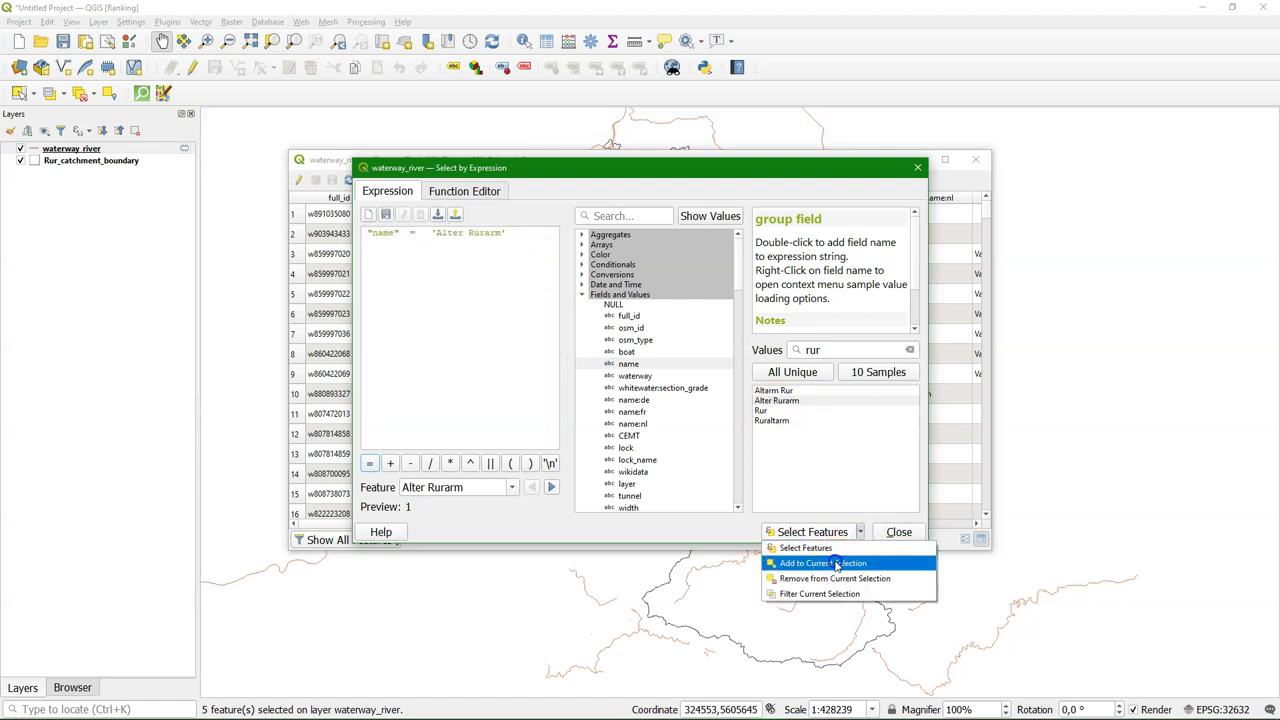
left_click(852, 563)
- Add the Rur and Ruraltarm features to the current selection
left_click_drag(508, 233, 425, 233)
double_click(761, 410)
left_click(862, 535)
left_click(822, 563)
key("Delete")
double_click(771, 420)
left_click(862, 535)
left_click(825, 563)
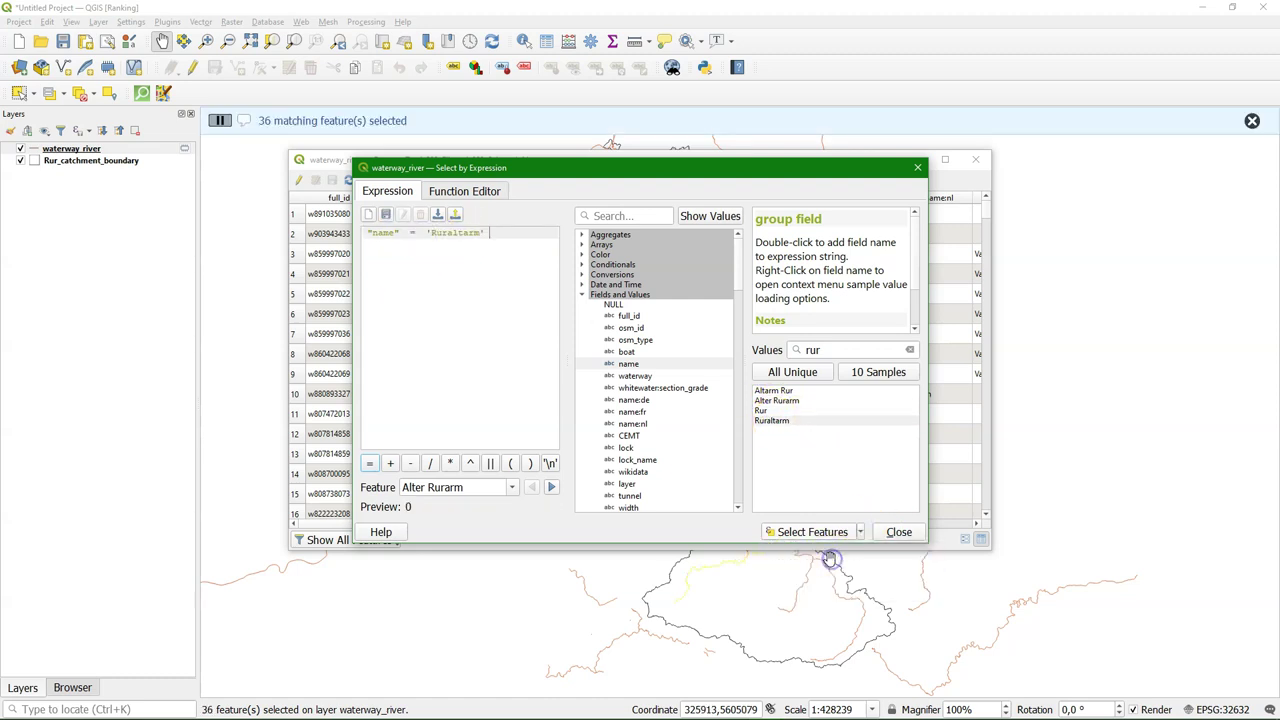
- Filter the name values by 'roer' and add Bovenroer features to the selection
left_click_drag(846, 352, 783, 352)
type("roer")
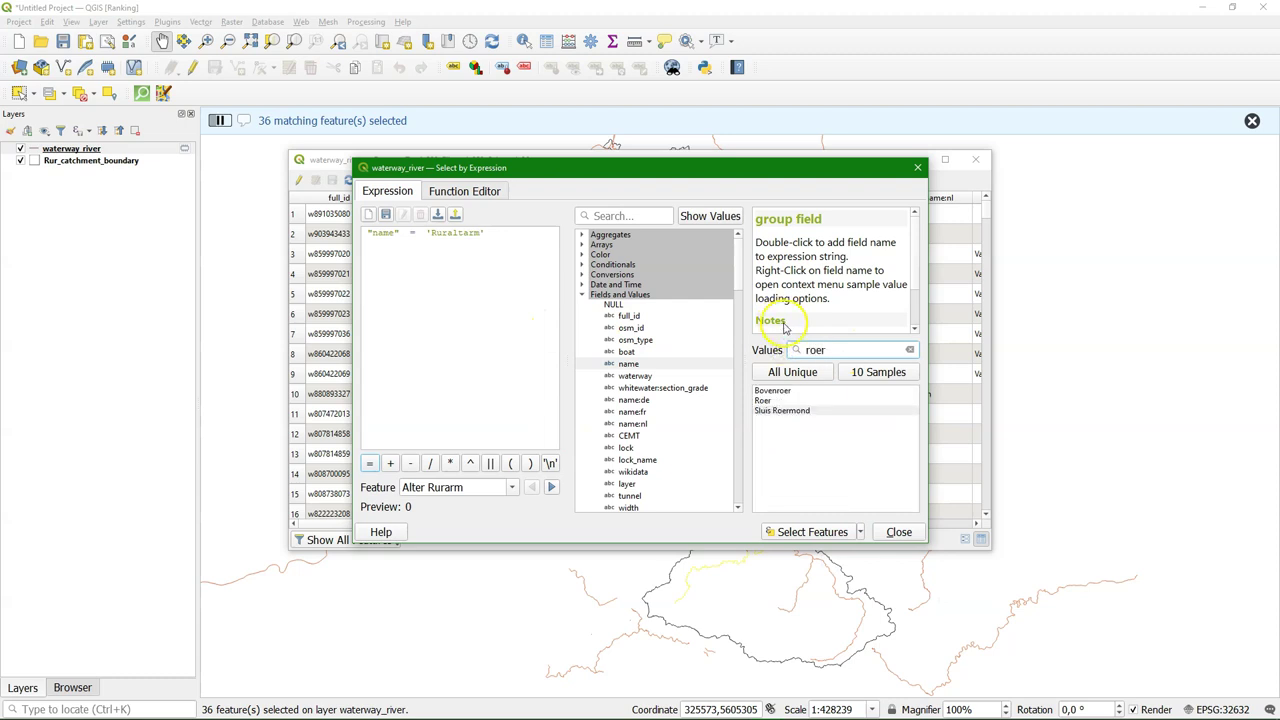
left_click_drag(492, 233, 427, 232)
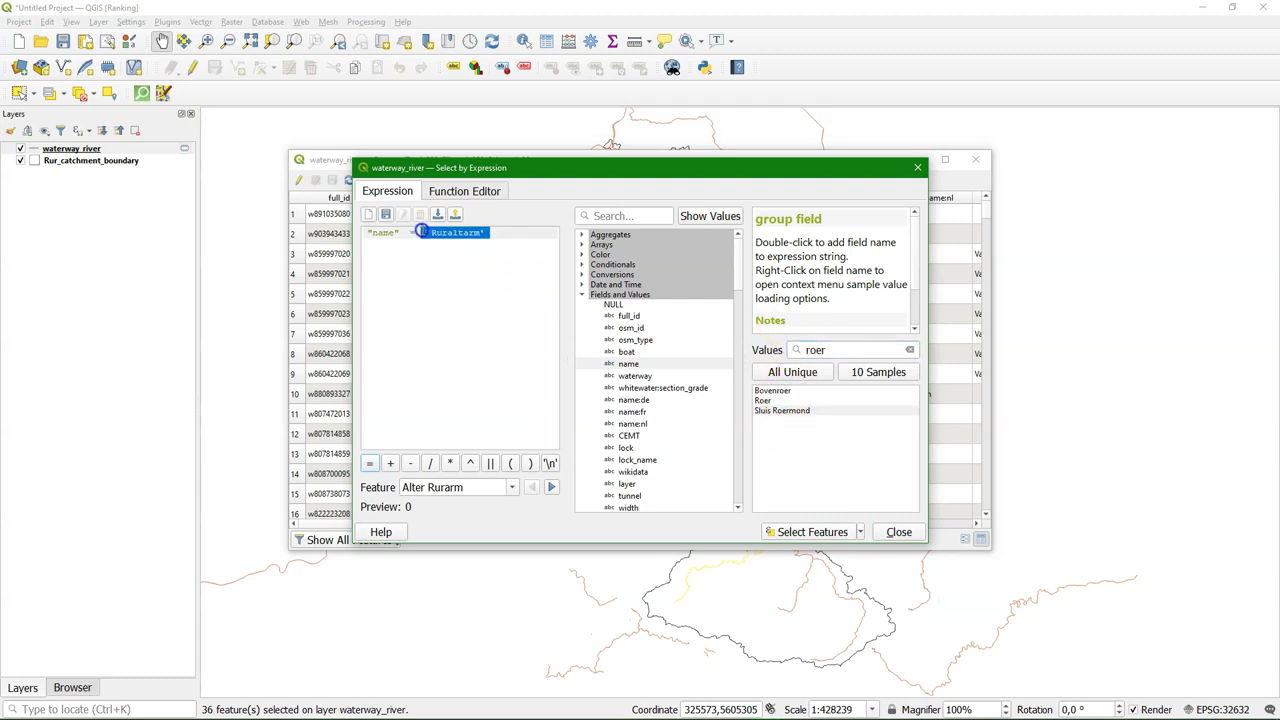
key("BackSpace")
double_click(786, 391)
left_click(859, 532)
left_click(835, 547)
- Add the Roer features to the selection, bringing it to 45 features
left_click_drag(488, 233, 418, 233)
key("BackSpace")
left_click(766, 401)
double_click(766, 401)
left_click(859, 532)
left_click(822, 562)
left_click(460, 234)
left_click_drag(826, 350, 766, 349)
left_click_drag(680, 163, 605, 82)
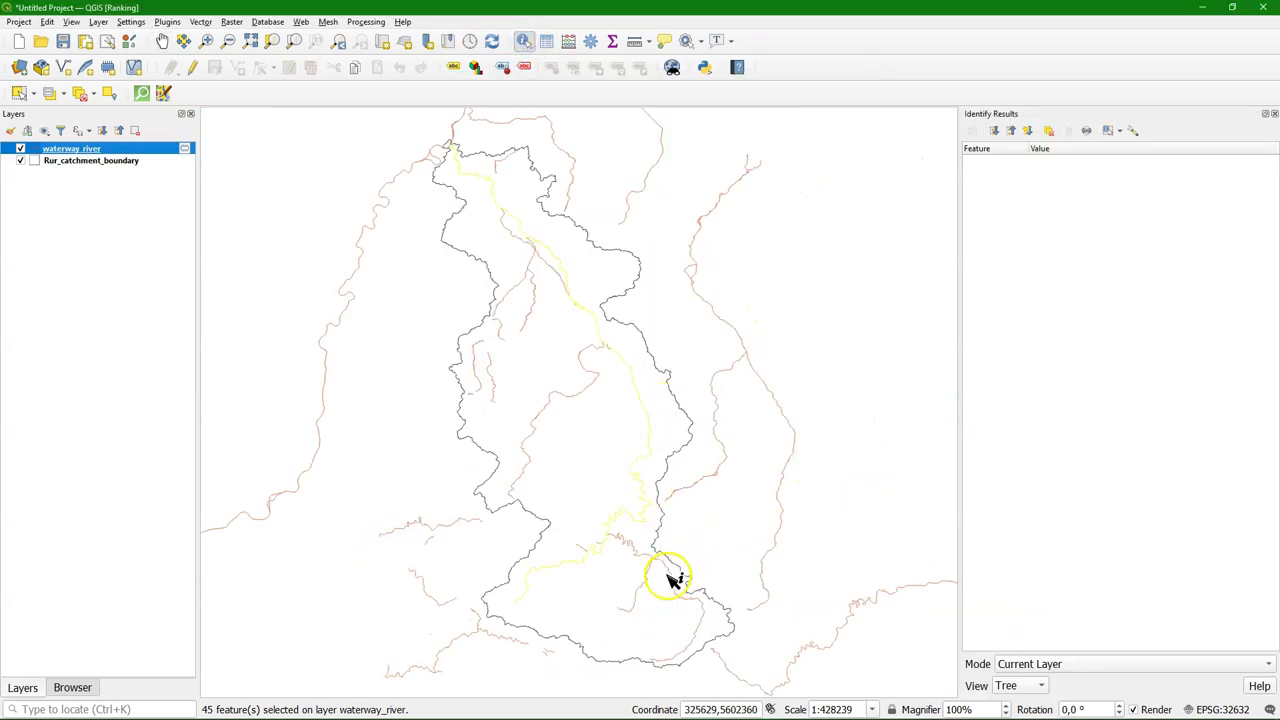
- Reopen Select by Expression and add the Urft segments to the current selection
left_click(644, 563)
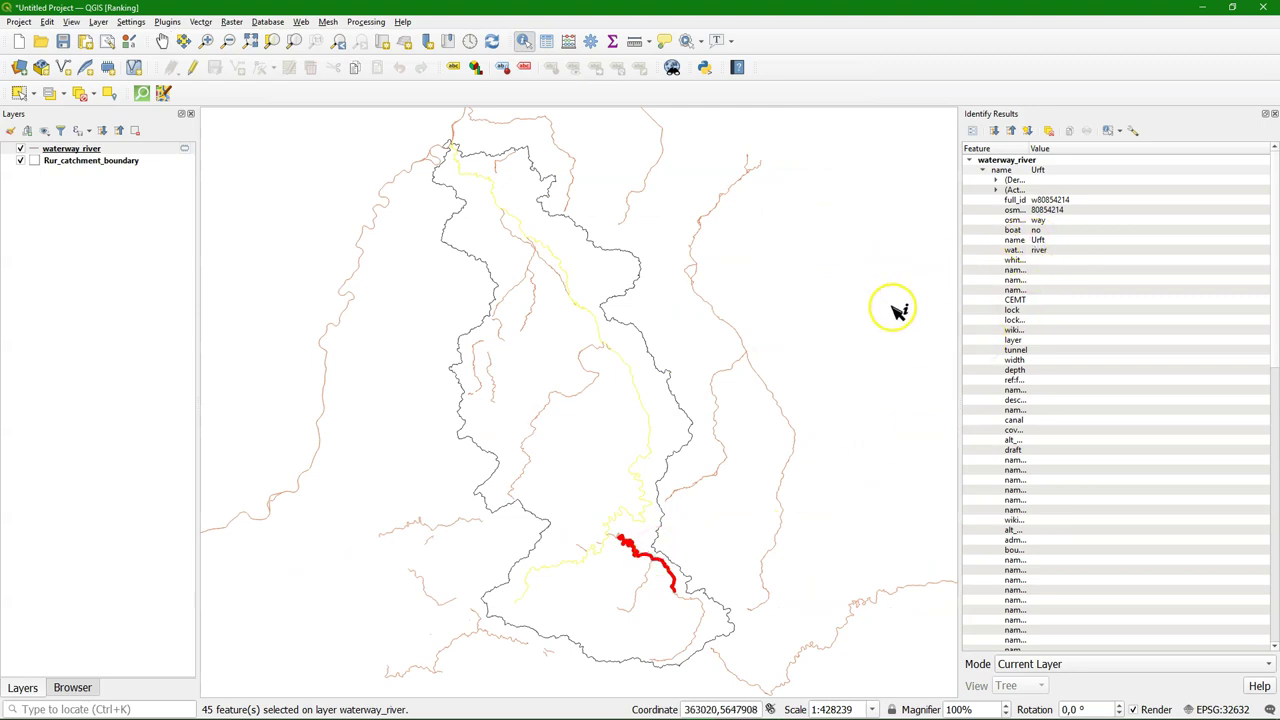
key("ctrl+F3")
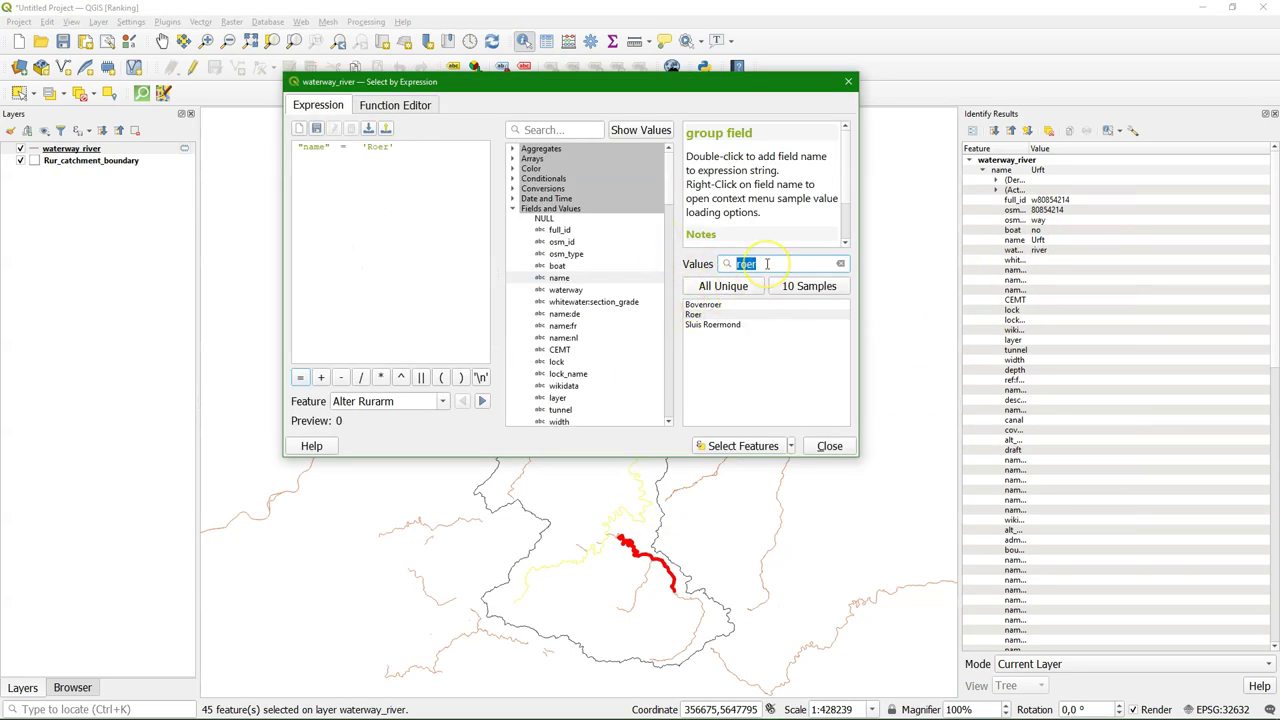
type("urft")
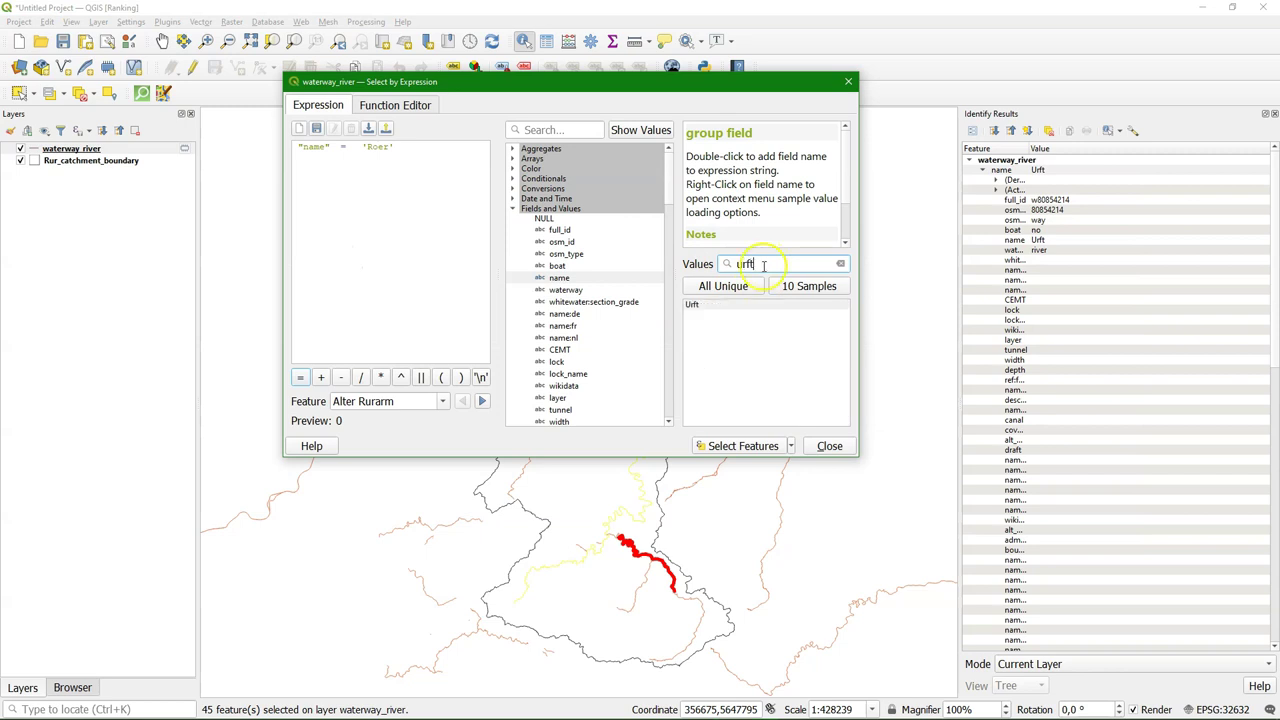
left_click_drag(434, 149, 388, 148)
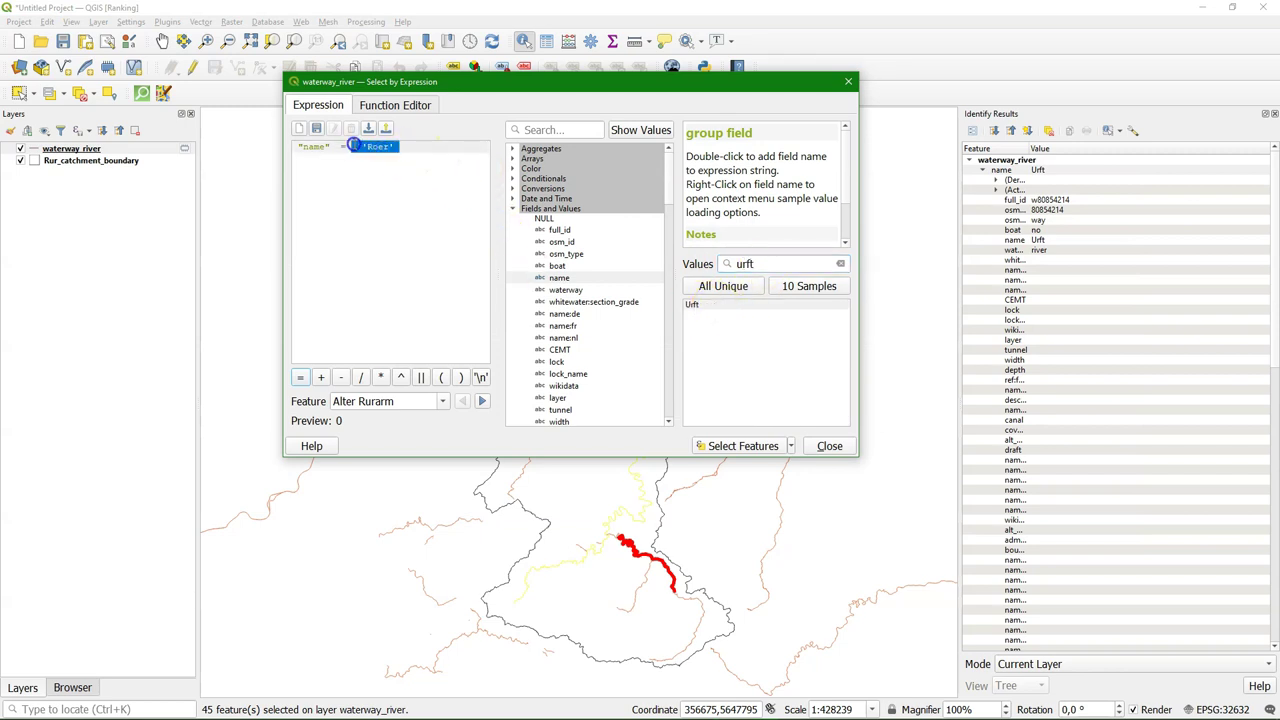
key("Delete")
double_click(692, 304)
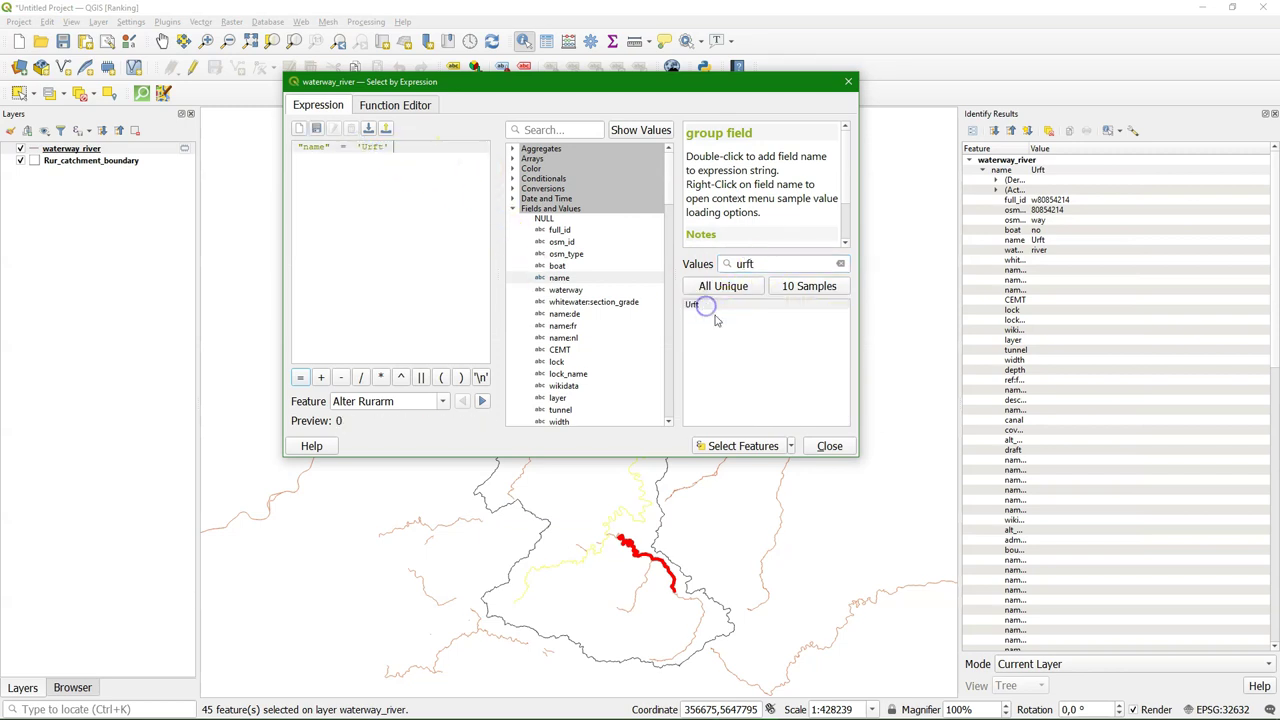
left_click(790, 446)
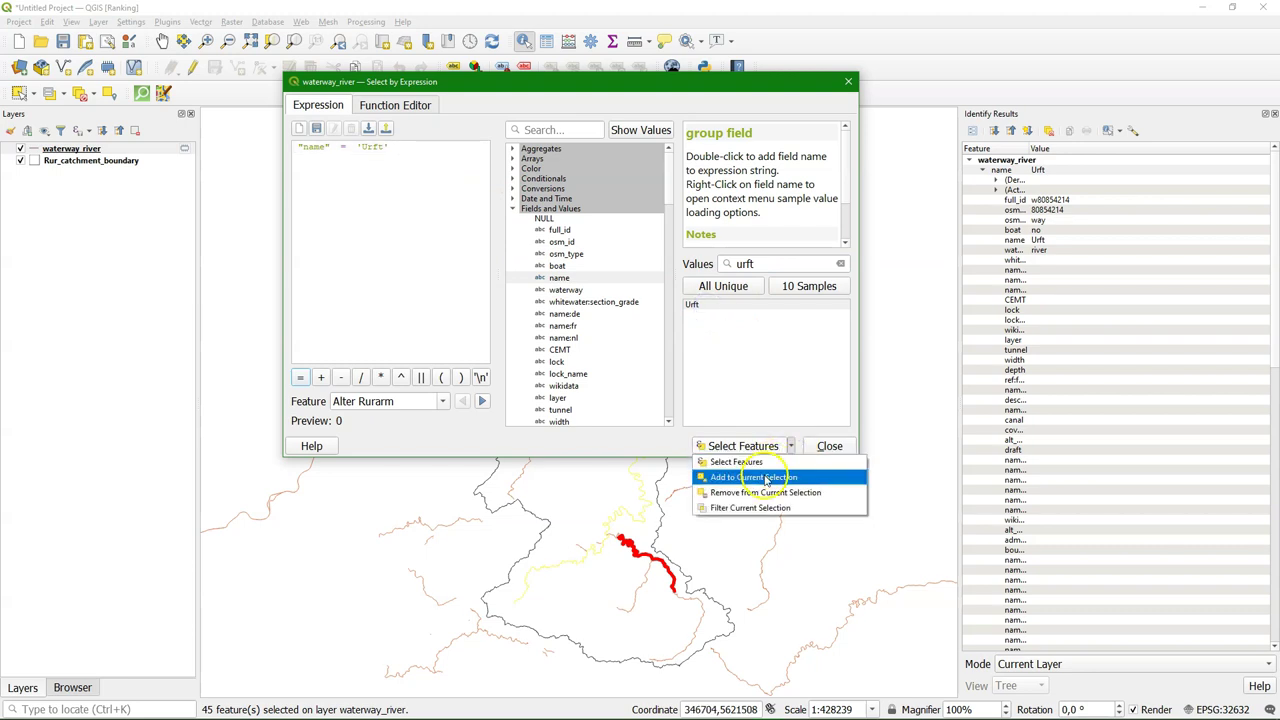
left_click(766, 478)
- Swap the expression value to Olef and add those segments to the selection
left_click(648, 575)
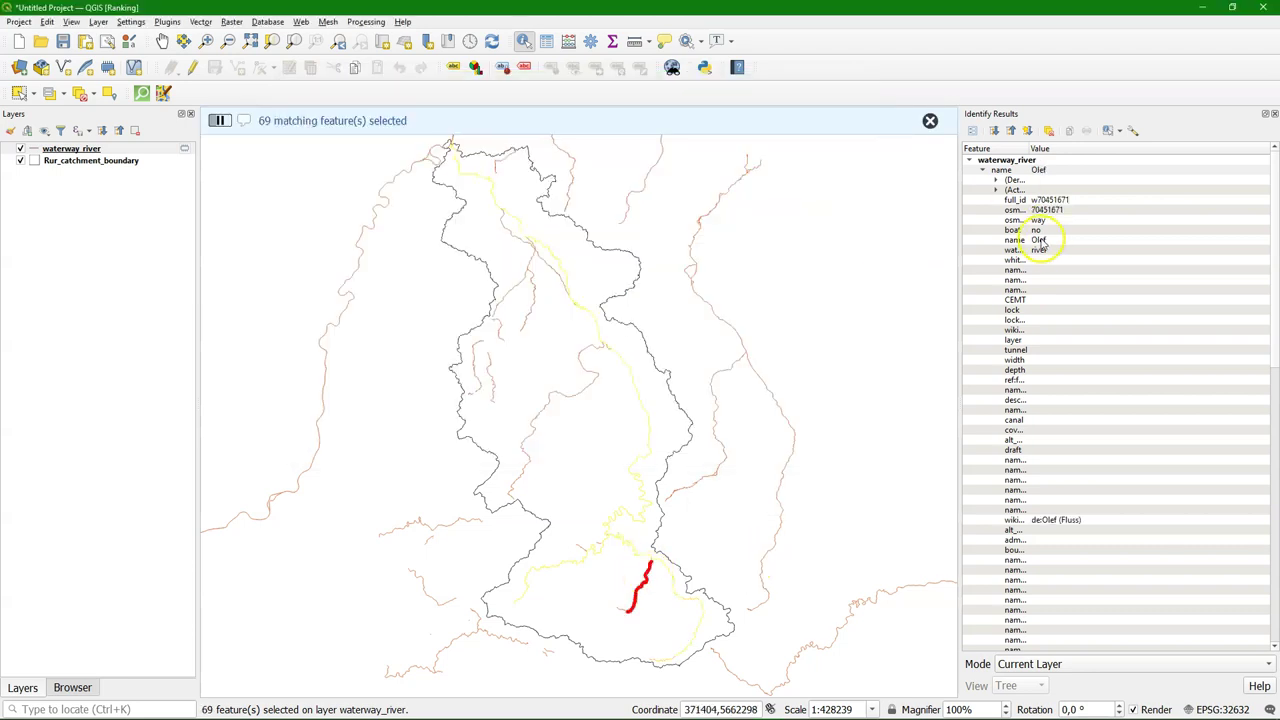
double_click(760, 264)
type("ol")
double_click(372, 146)
key("Delete")
double_click(692, 324)
left_click(790, 446)
left_click(743, 478)
- Swap the expression value to Inde and add those segments to the selection
left_click_drag(445, 81, 890, 80)
left_click(590, 355)
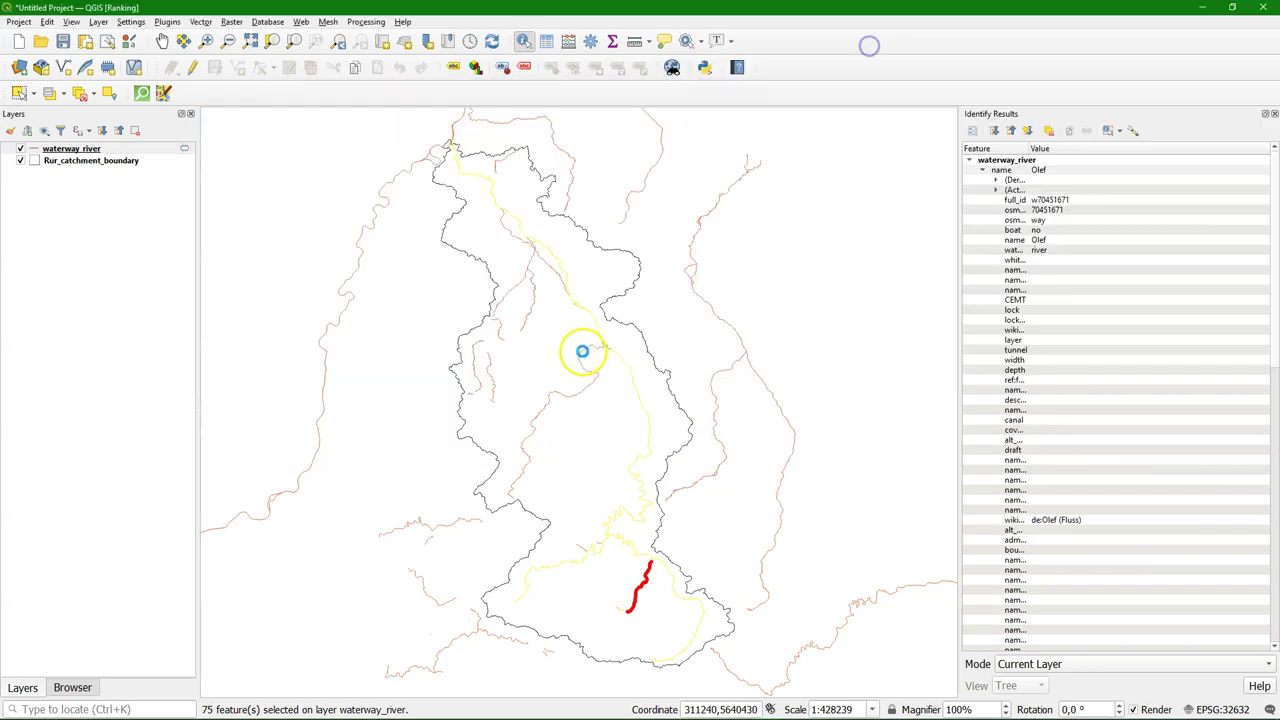
double_click(1160, 228)
type("inde")
double_click(768, 110)
key("Delete")
double_click(1106, 269)
left_click(1204, 410)
left_click(1157, 440)
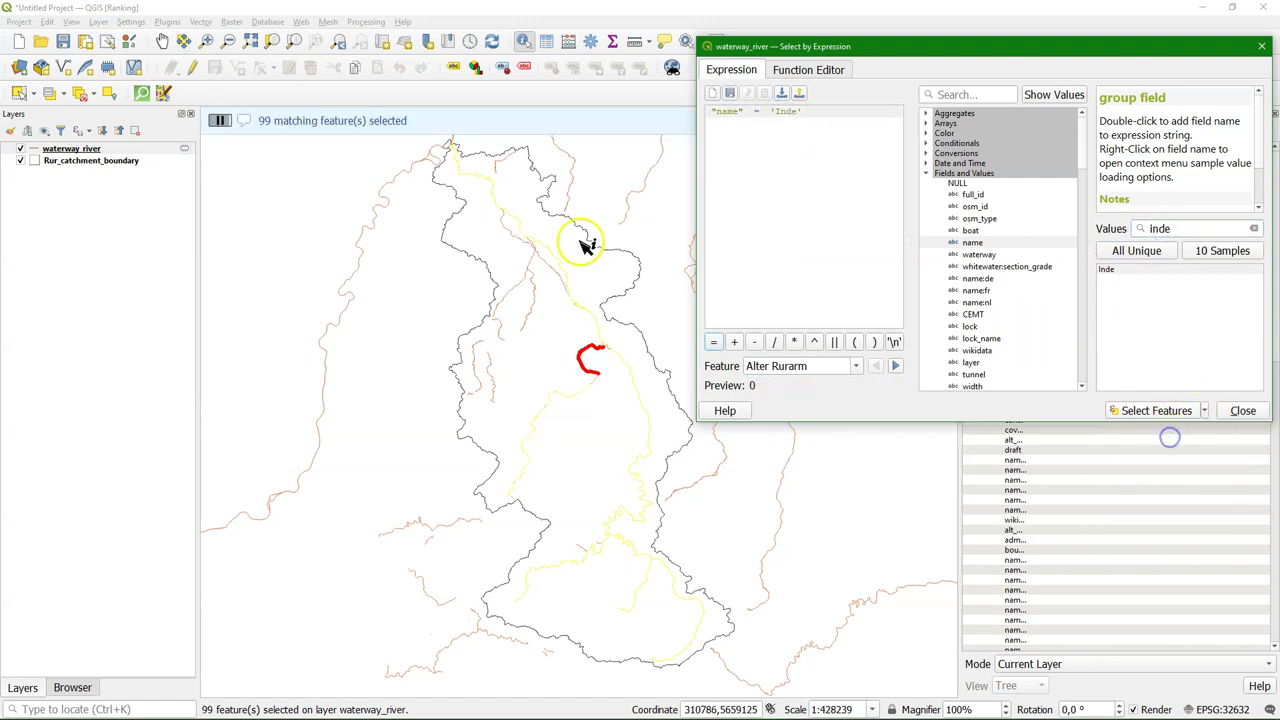
- Swap the expression value to Wurm and add those segments to the selection
left_click(520, 228)
double_click(1160, 228)
type("wurm")
double_click(768, 110)
key("Delete")
double_click(1110, 279)
left_click(1204, 410)
left_click(1157, 432)
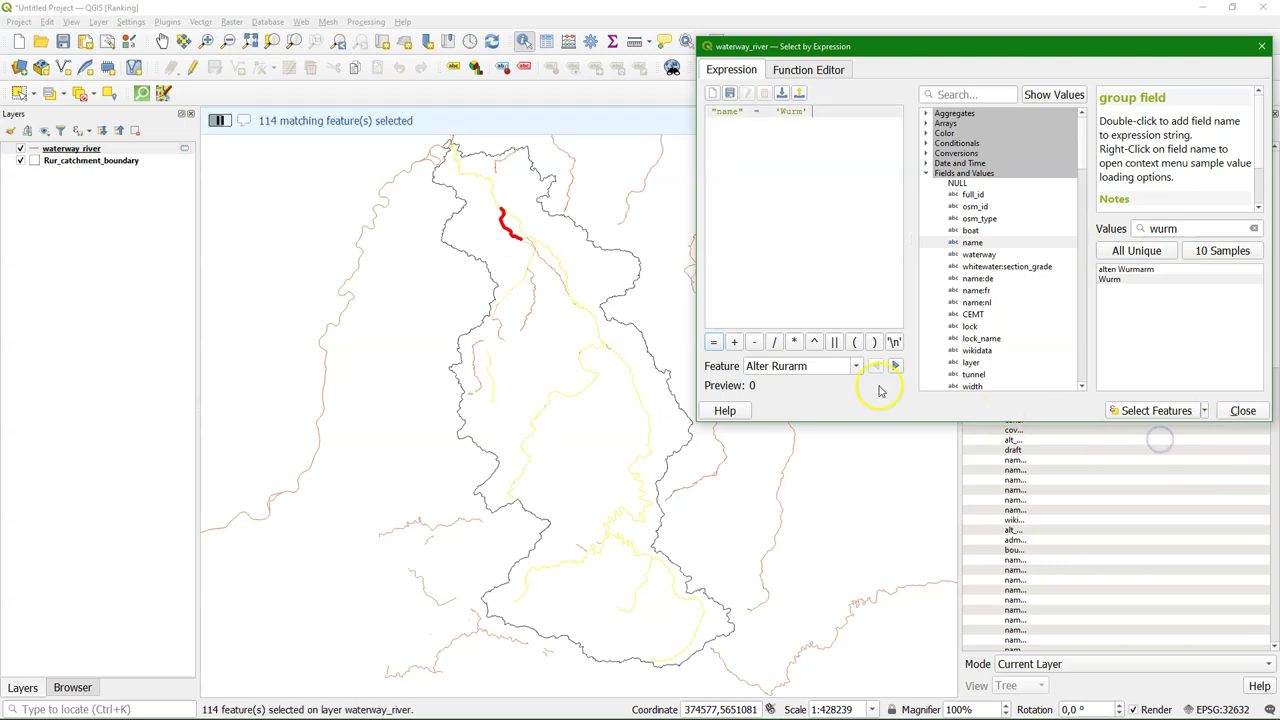
- Add the Beeckfließ segments, reaching 196 features, then close the expression dialog and Identify Results
left_click(535, 313)
left_click(626, 270)
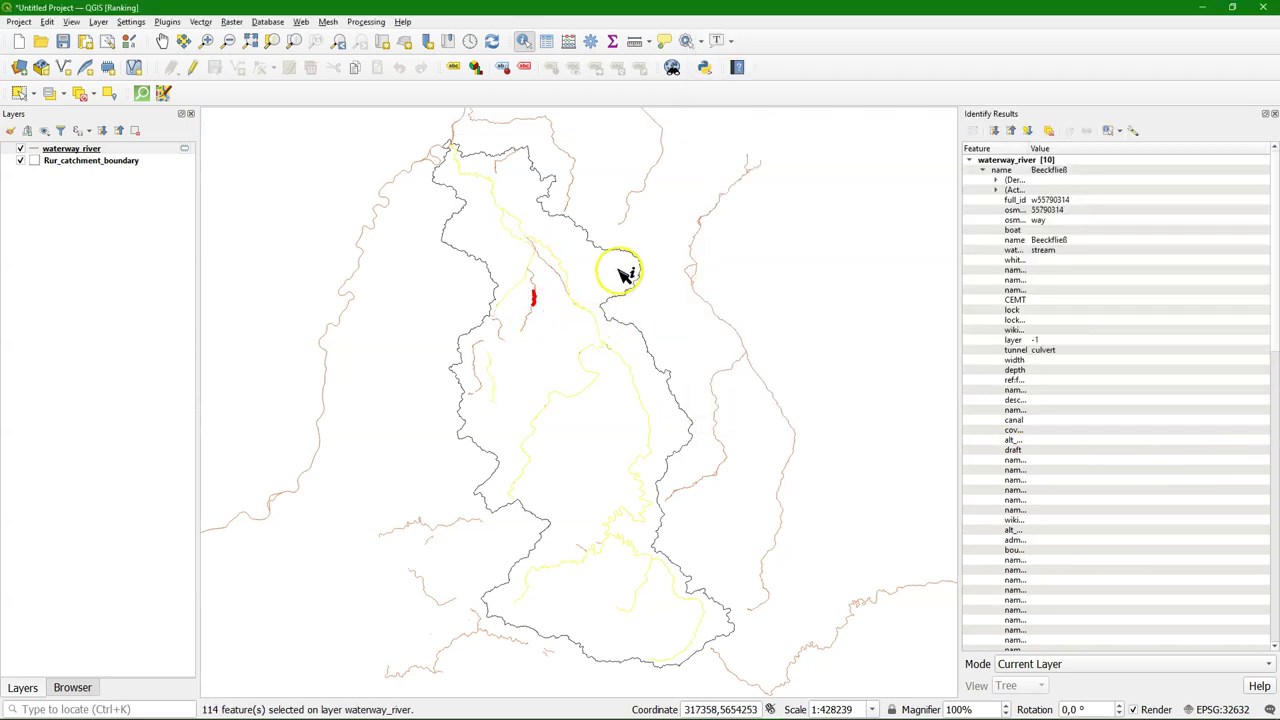
key("ctrl+F3")
double_click(1160, 228)
type("bee")
double_click(774, 111)
double_click(1115, 279)
left_click(1204, 410)
left_click(1177, 440)
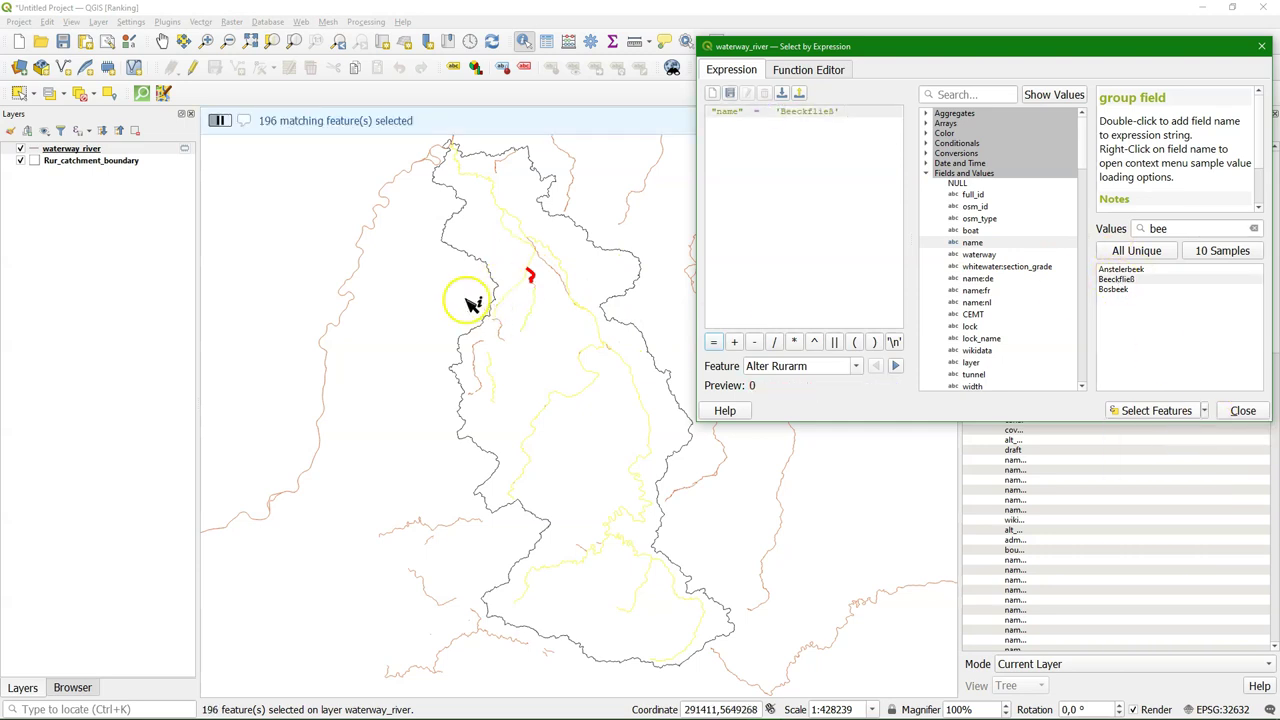
left_click(1243, 410)
left_click(1268, 113)
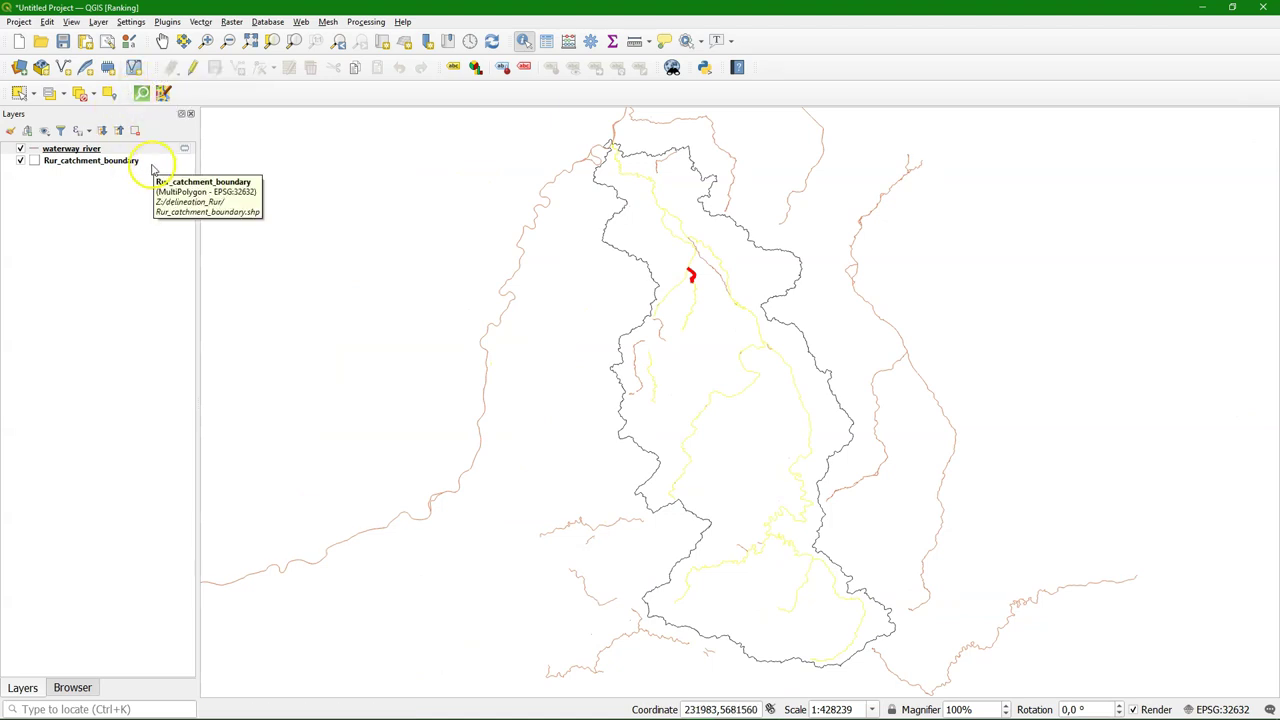
- Zoom in on the western catchment and pan along the river to the tributary junction
left_click(206, 40)
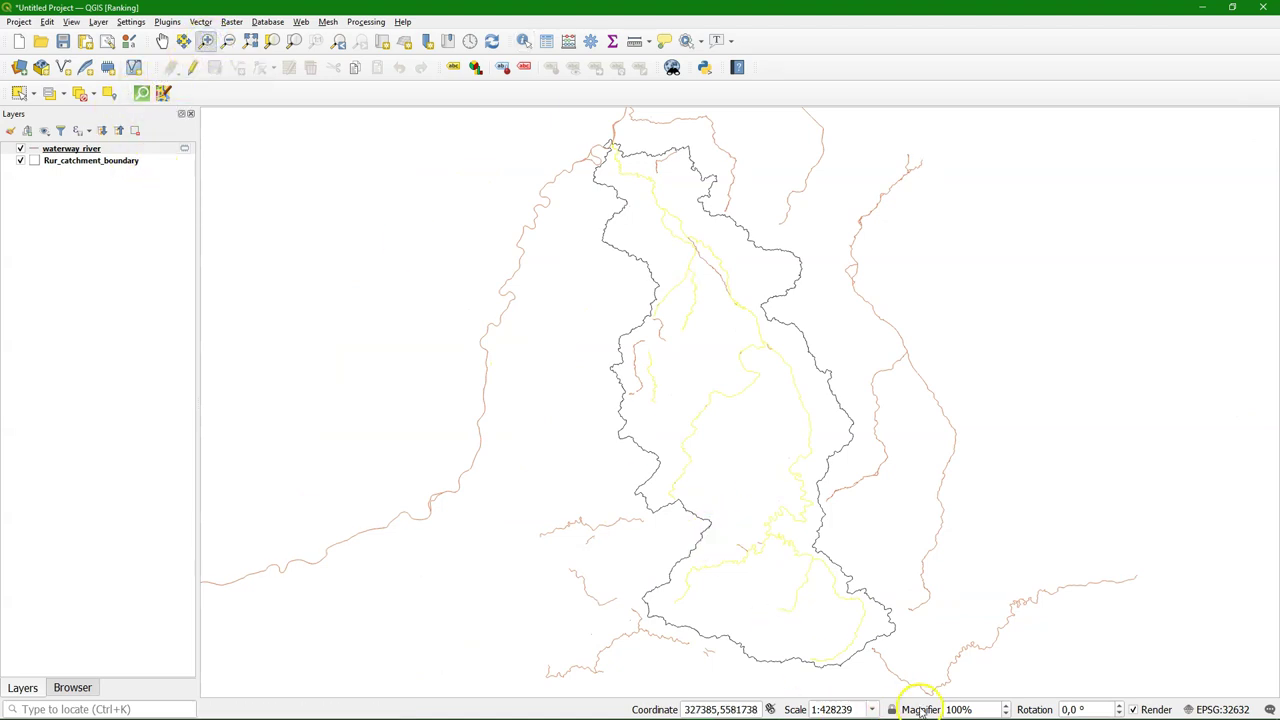
left_click_drag(654, 560, 724, 618)
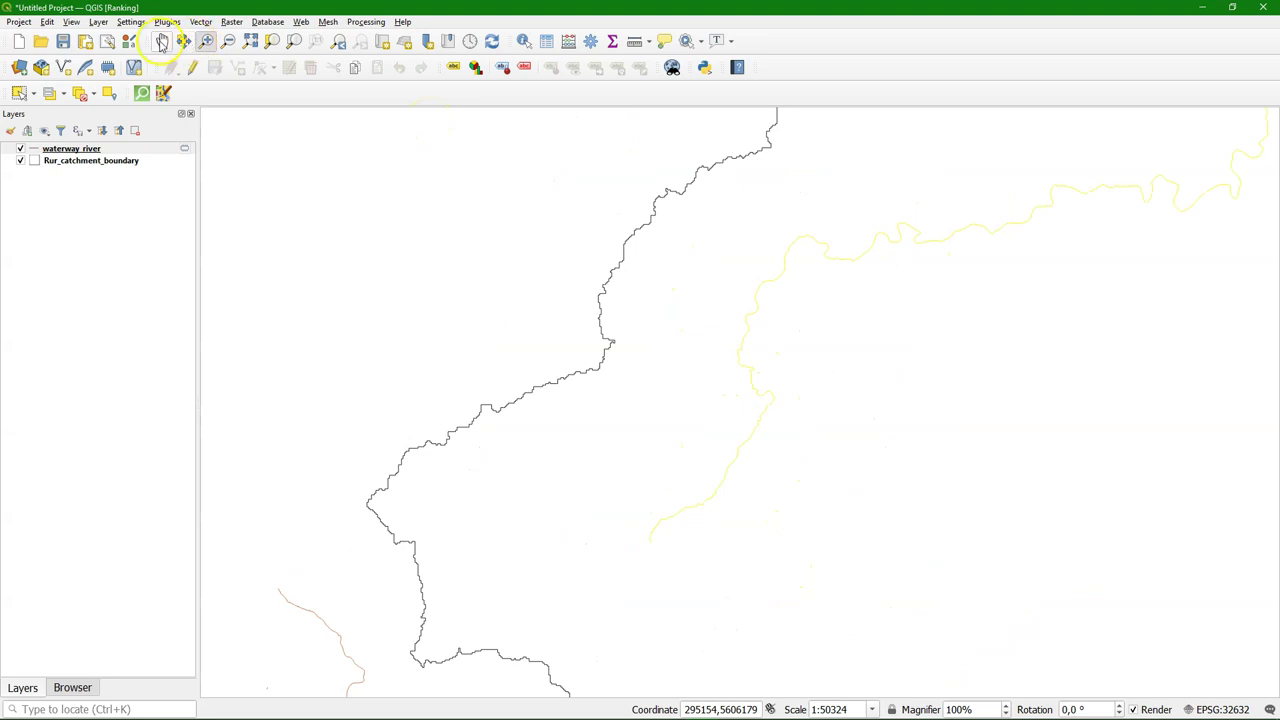
left_click(162, 40)
left_click_drag(745, 466, 710, 408)
scroll(710, 408, "up", 1)
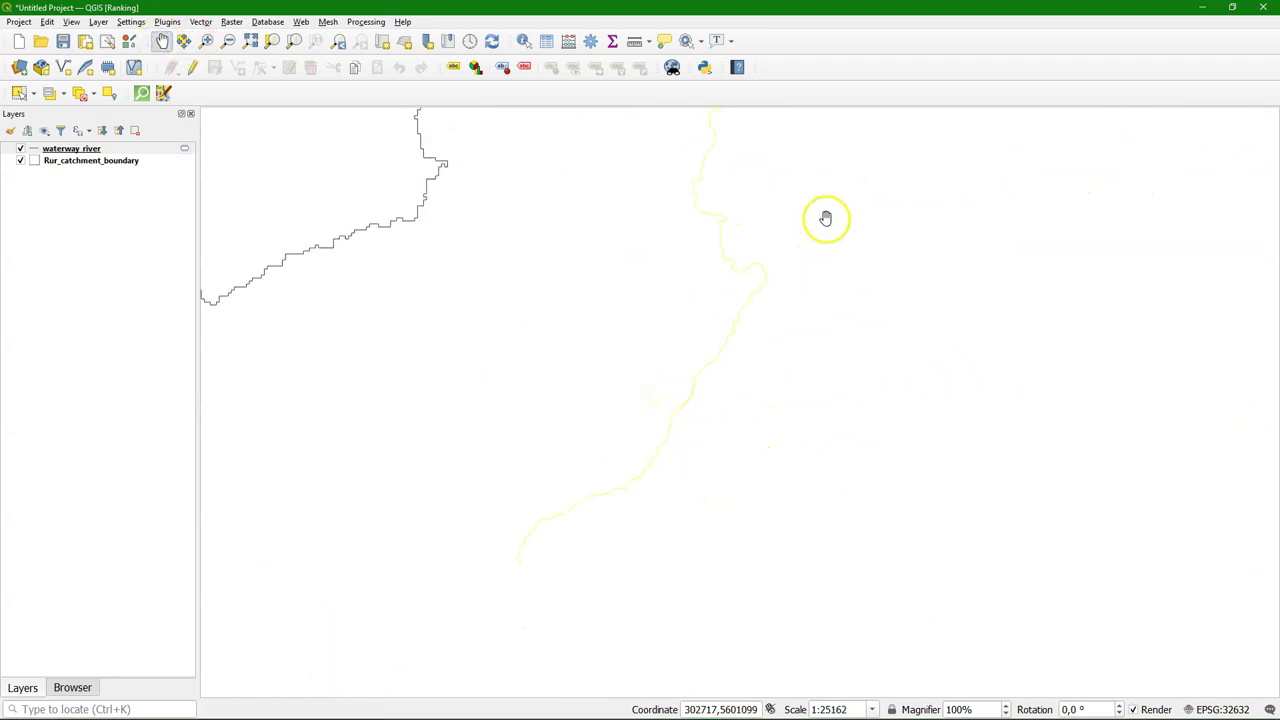
left_click_drag(826, 217, 684, 493)
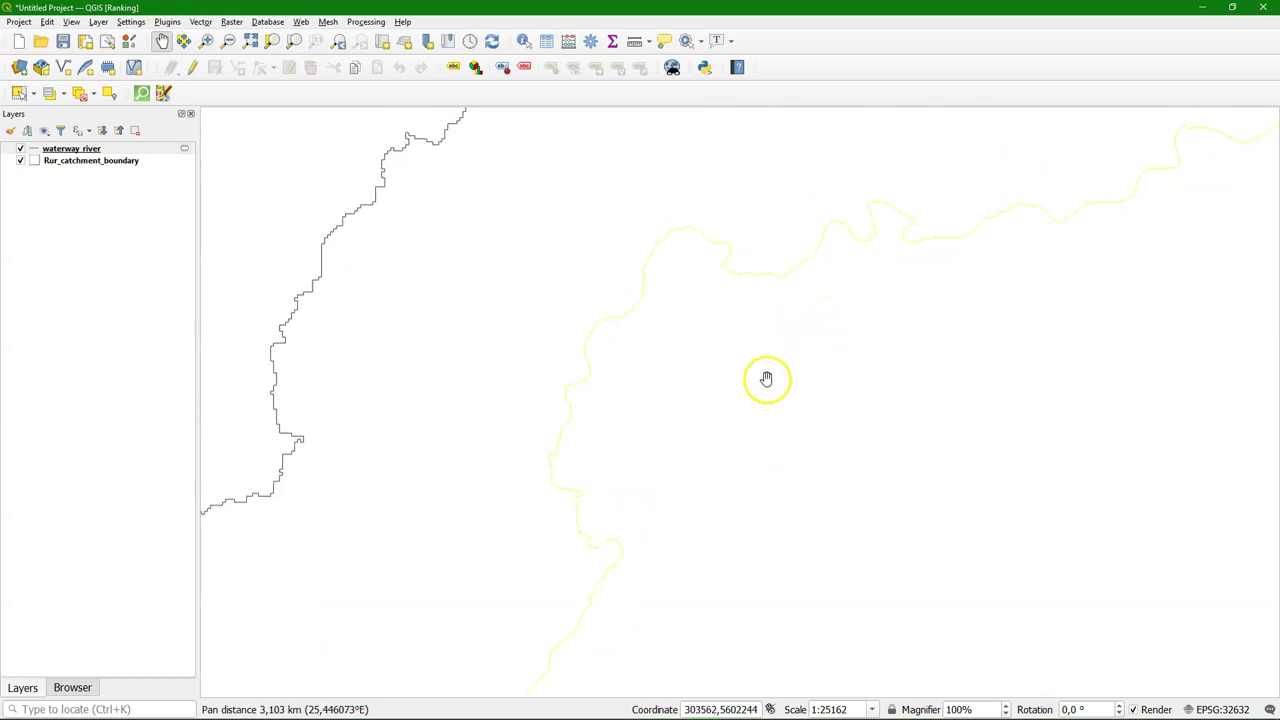
left_click_drag(1003, 331, 772, 461)
left_click_drag(905, 399, 717, 454)
left_click_drag(995, 385, 899, 431)
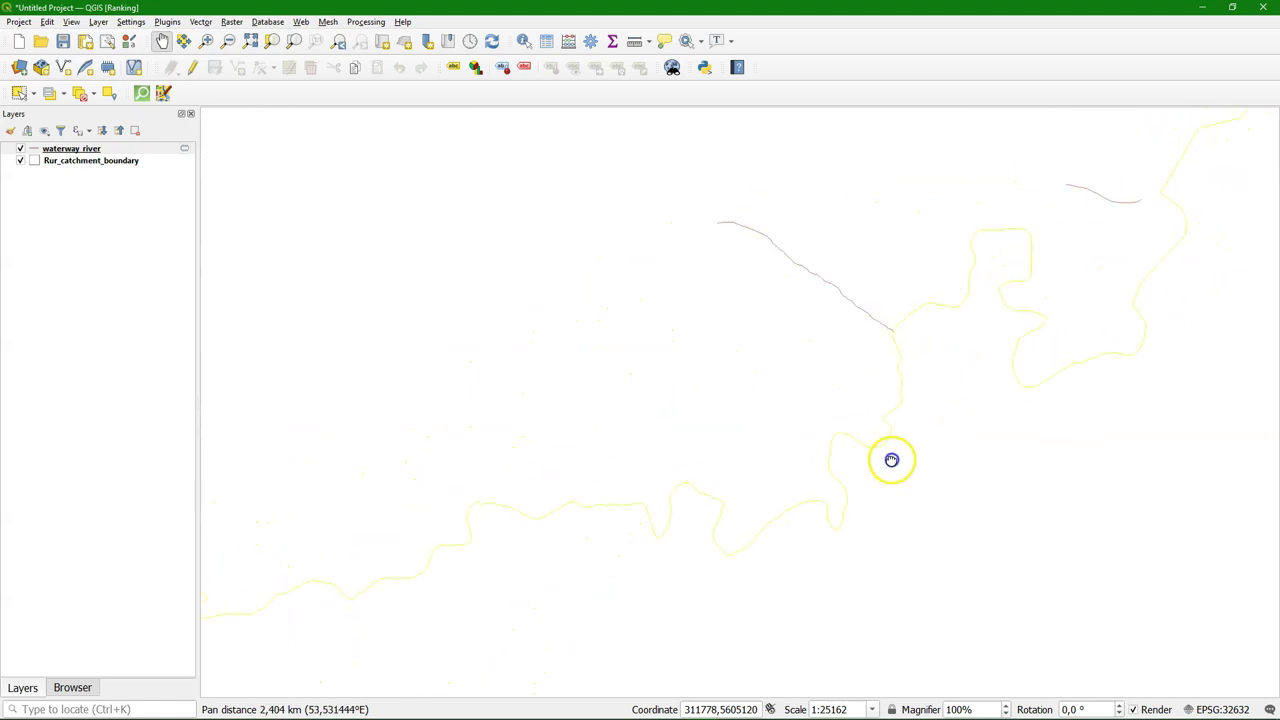
left_click_drag(983, 400, 791, 427)
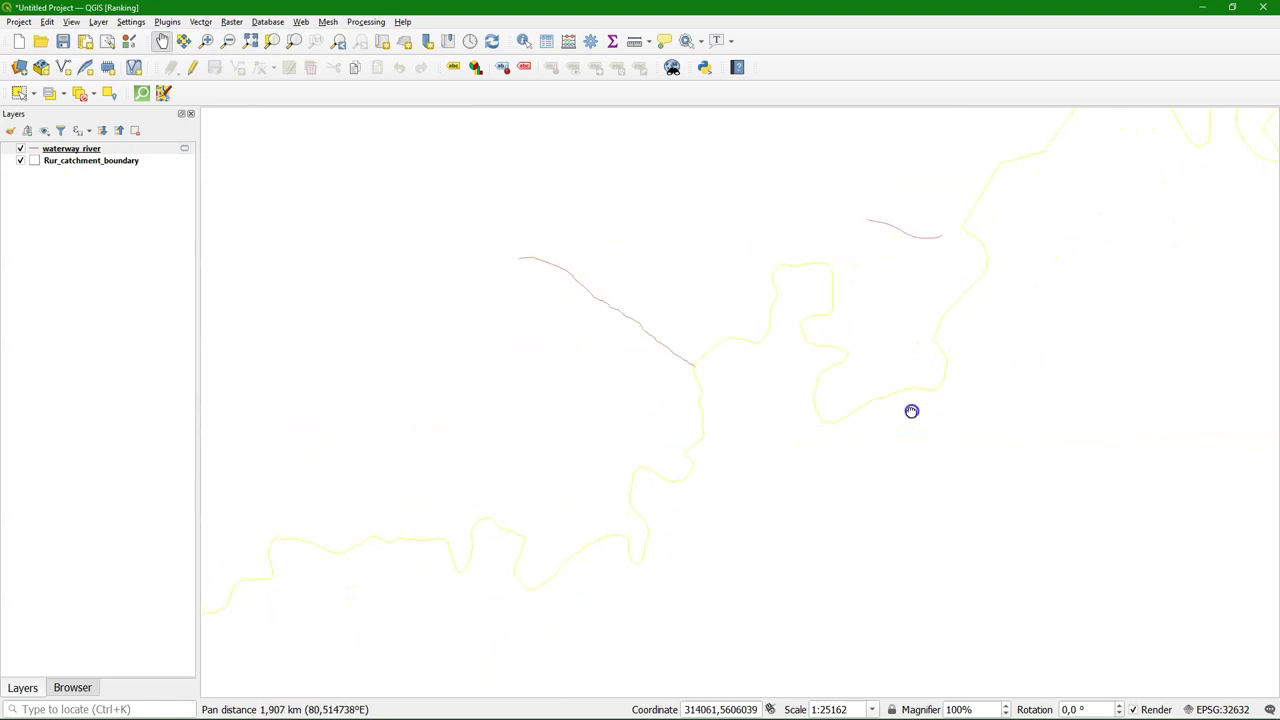
left_click_drag(911, 411, 773, 404)
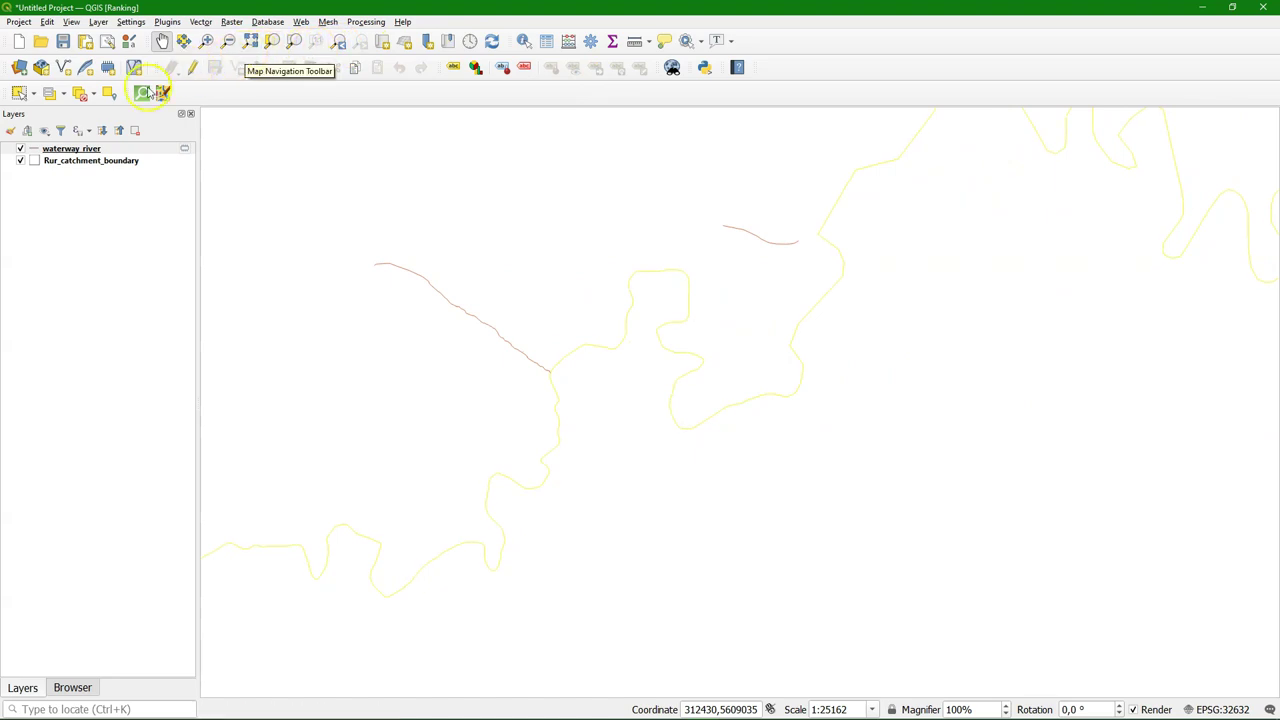
- Make waterway_river active and add the two missing junction segments, reaching 198 features
left_click(19, 93)
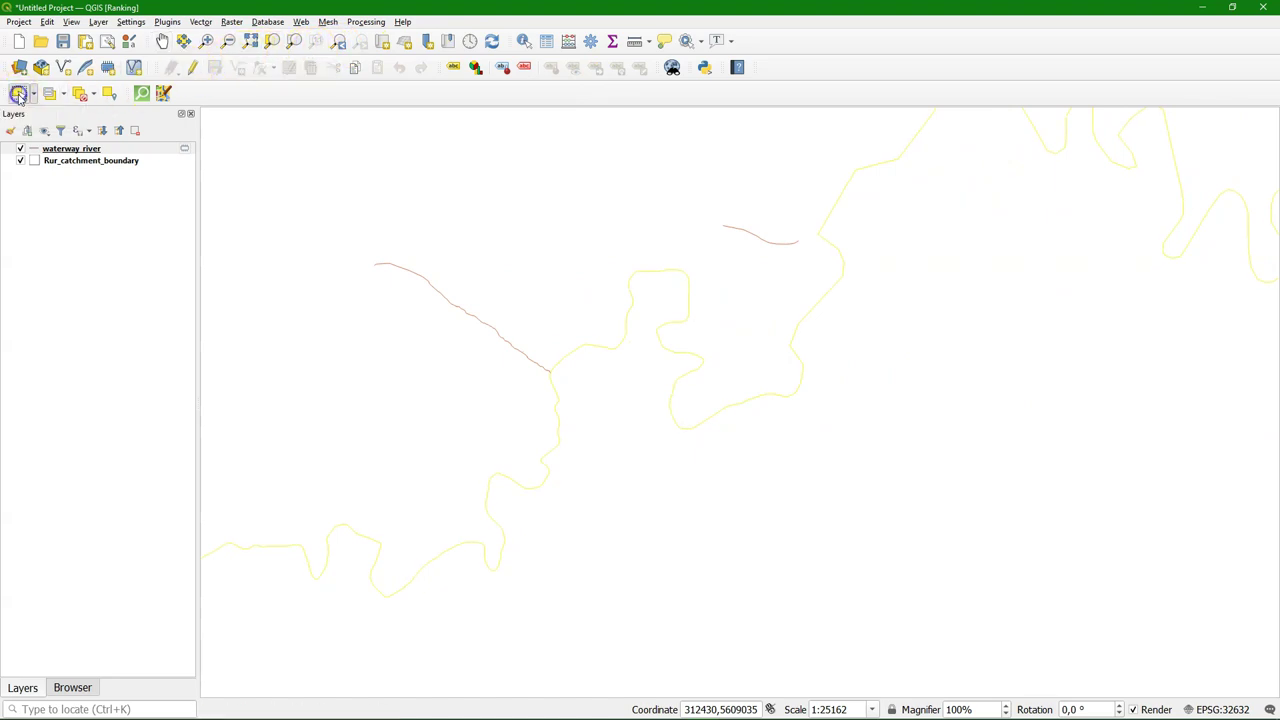
left_click(534, 362)
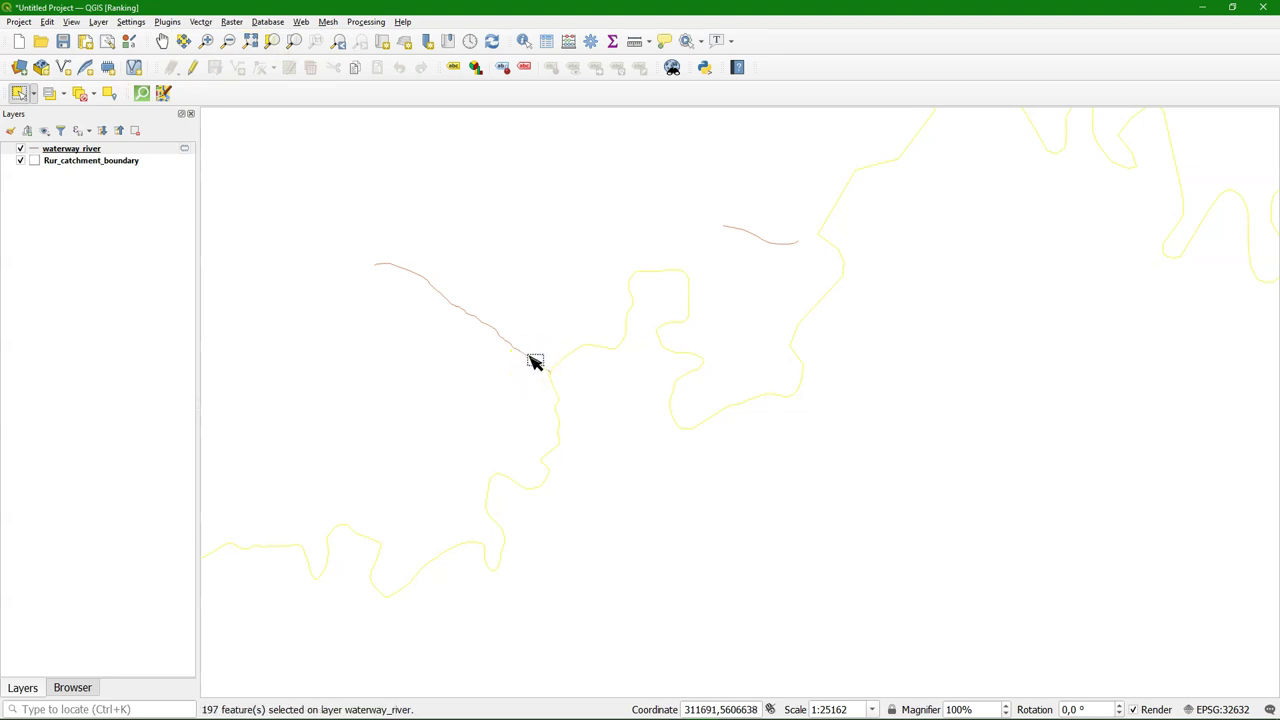
left_click(128, 150)
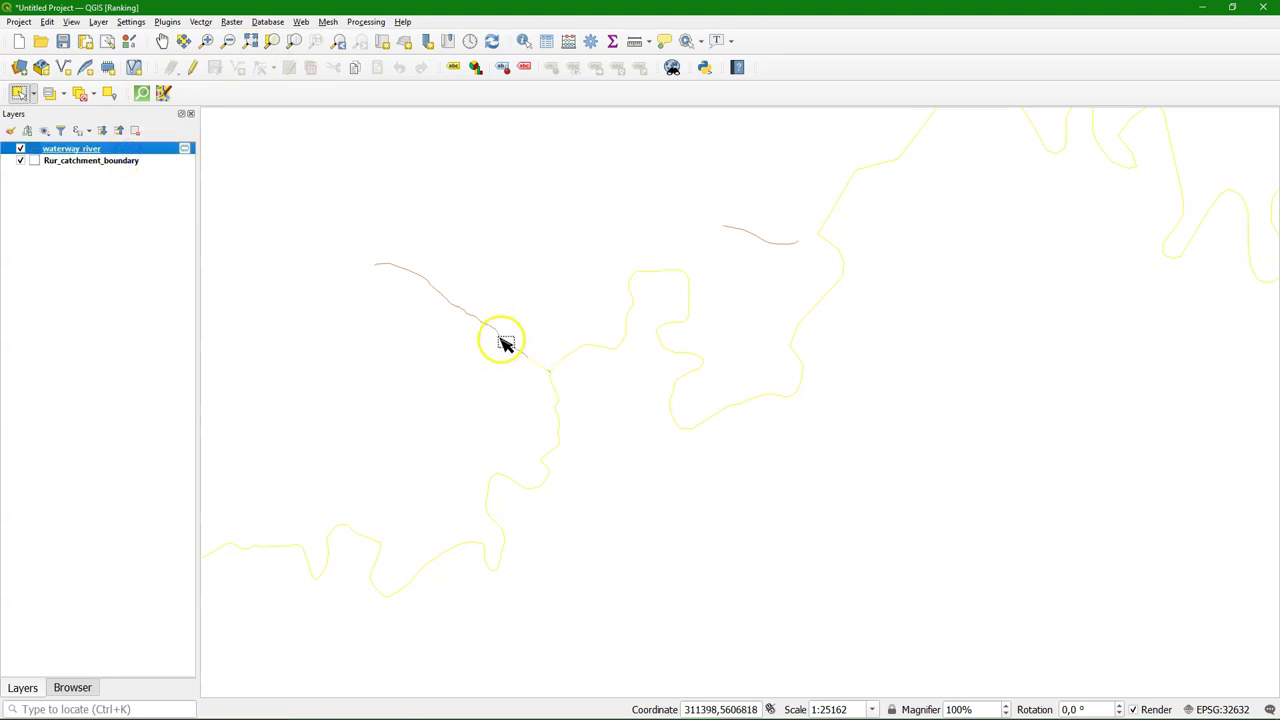
left_click(556, 377)
scroll(555, 378, "up", 3)
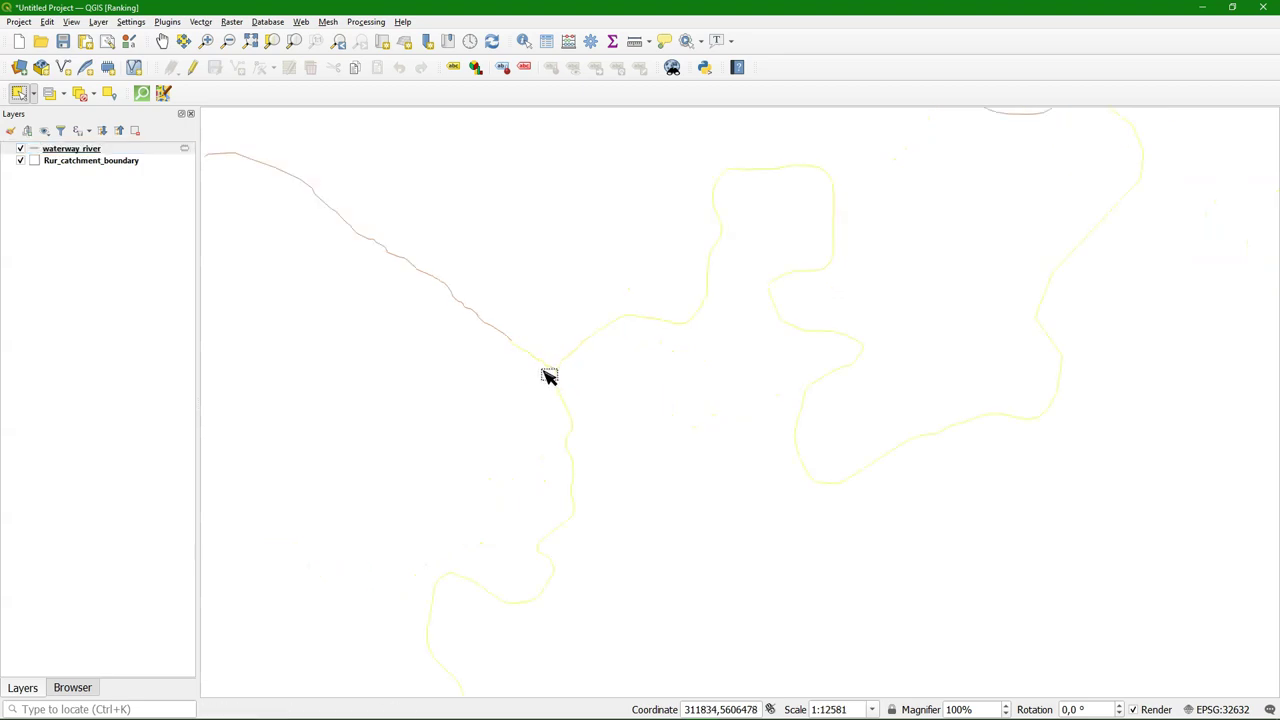
left_click(588, 364, "shift")
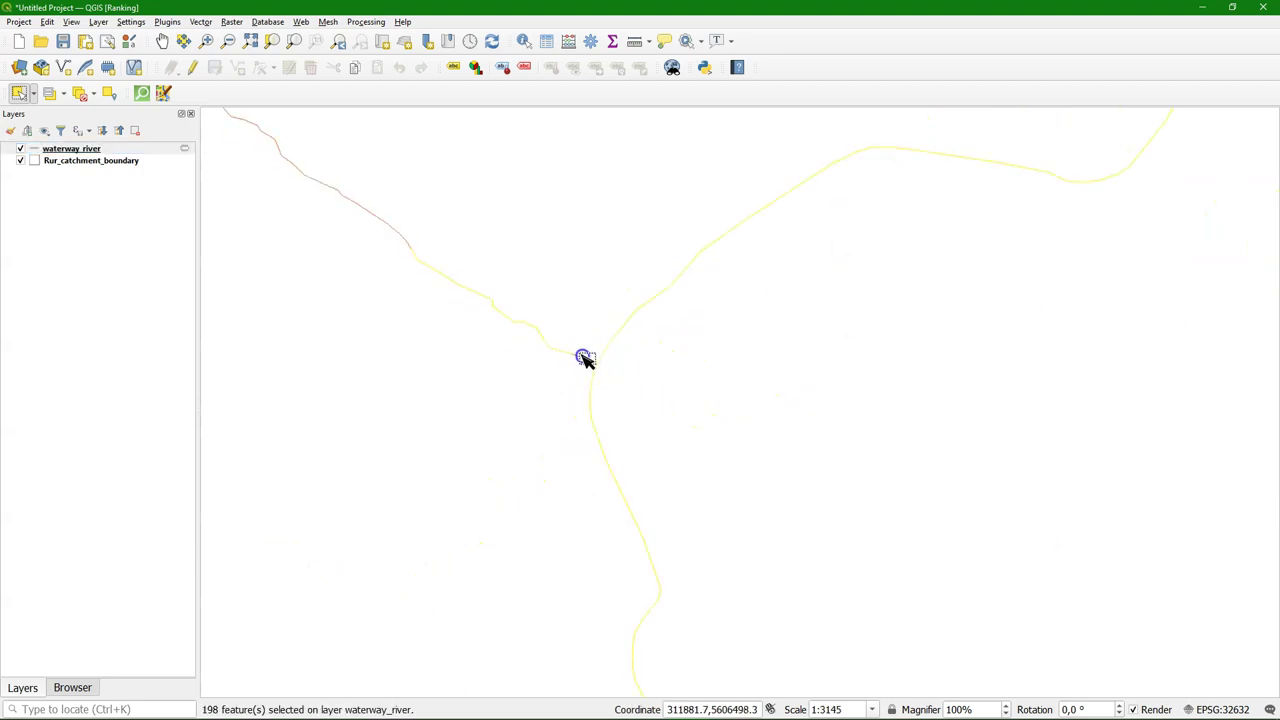
left_click_drag(583, 362, 634, 363)
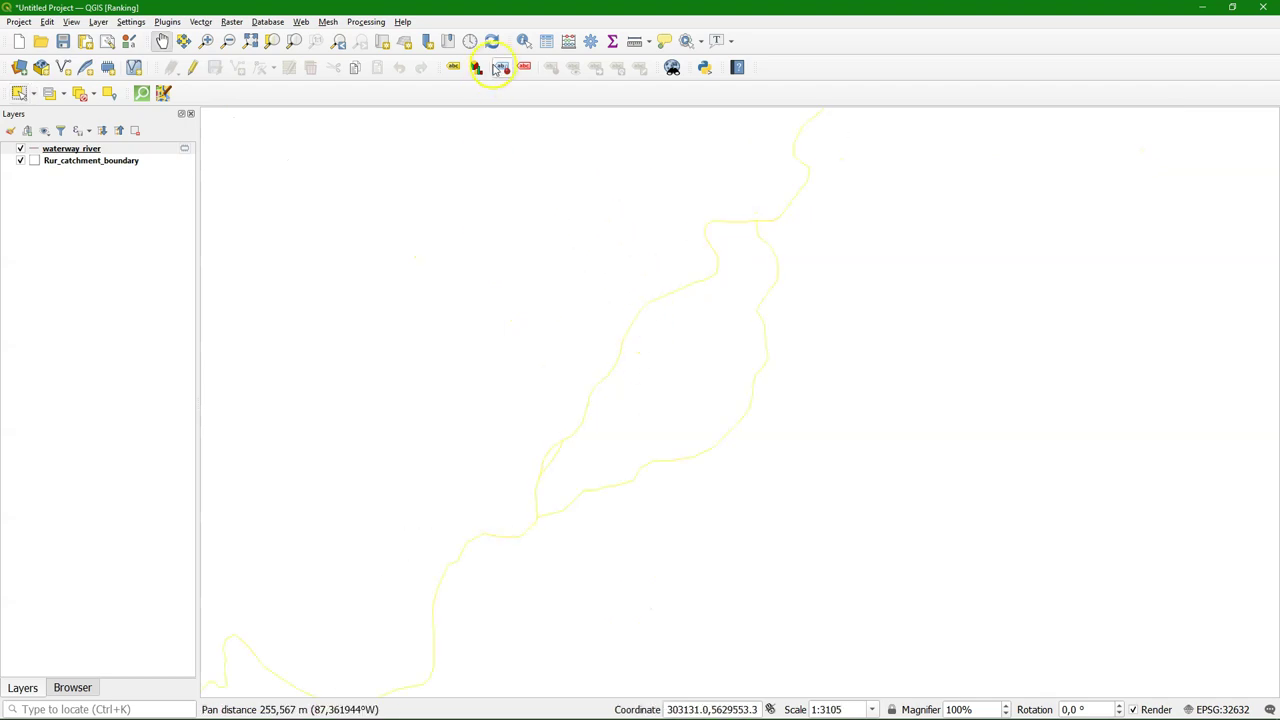
- Adjust the split-channel segments in the selection, bringing it to 202 features
left_click(19, 93)
left_click(782, 288, "ctrl")
left_click(537, 481, "ctrl")
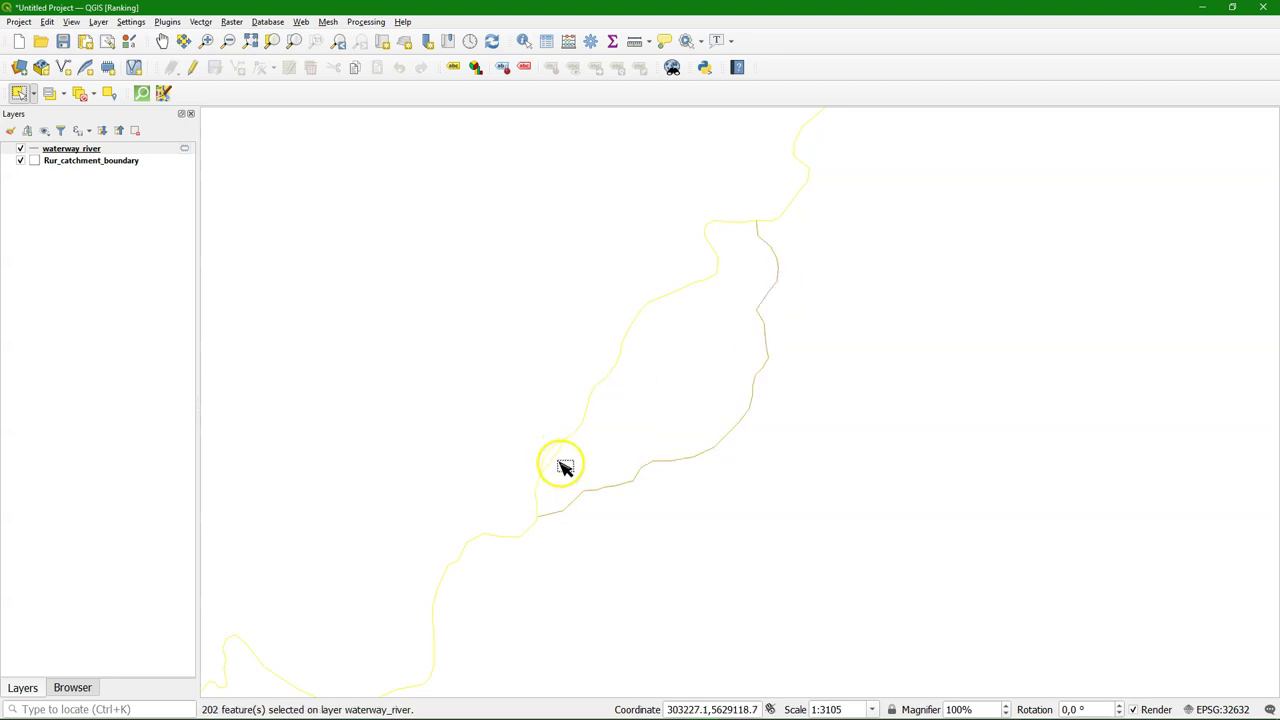
left_click(561, 462, "ctrl")
left_click(561, 462, "ctrl")
scroll(620, 424, "down", 2)
- Pan along the river and zoom in on the next river loop
left_click(162, 40)
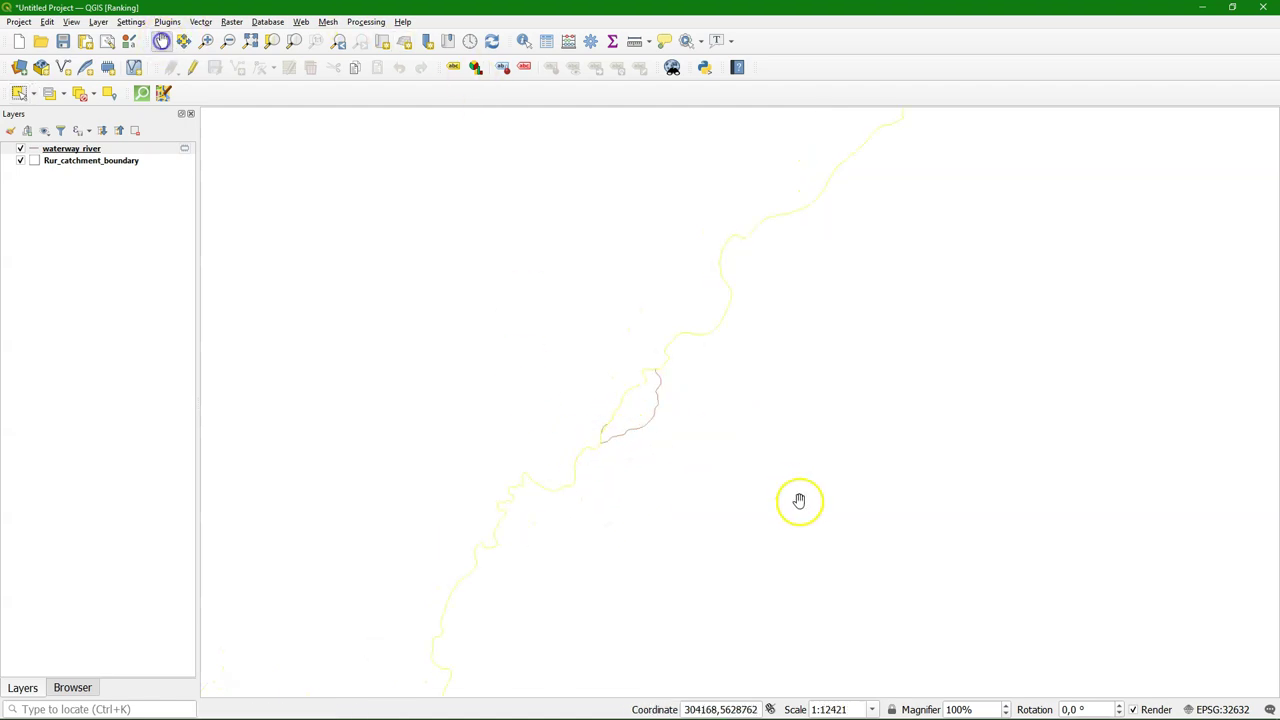
left_click_drag(775, 488, 986, 283)
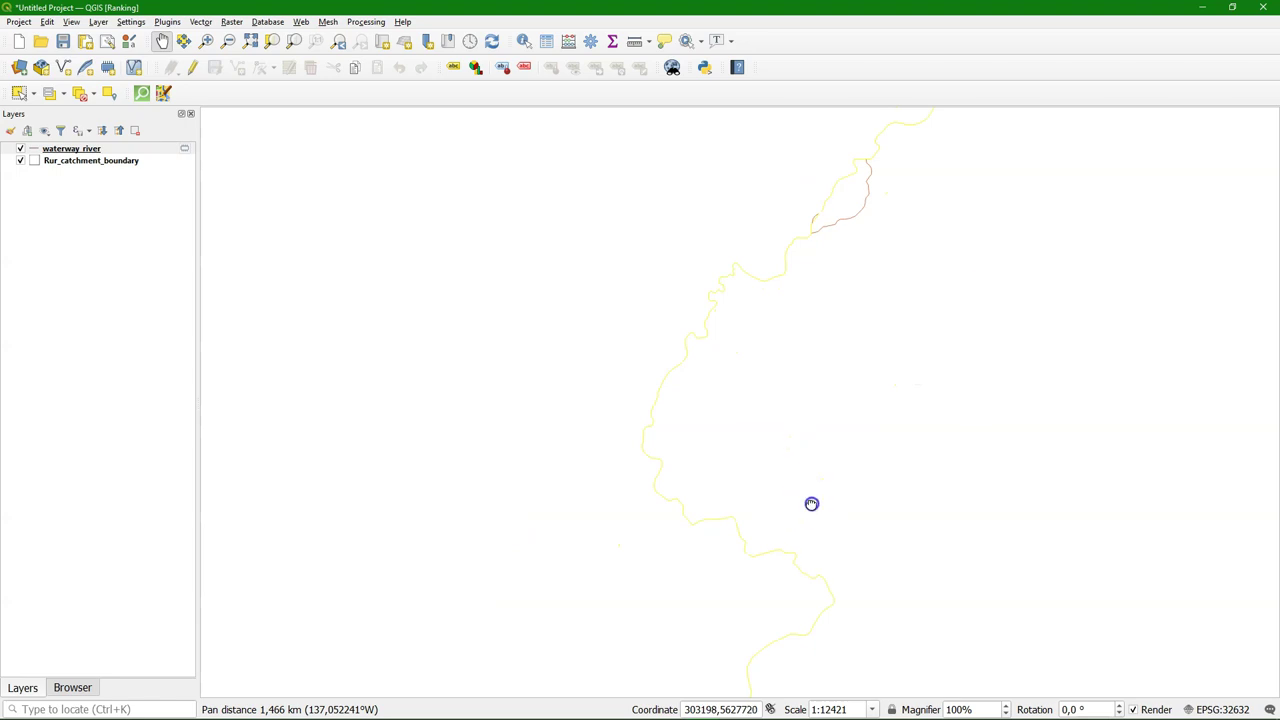
left_click_drag(811, 506, 920, 549)
left_click_drag(917, 397, 831, 580)
left_click_drag(915, 448, 817, 537)
left_click_drag(900, 411, 829, 594)
scroll(586, 437, "up", 4)
- Toggle the river loop's right-edge segment out of and back into the selection, zoom on the junction, and activate waterway_river
left_click(534, 417)
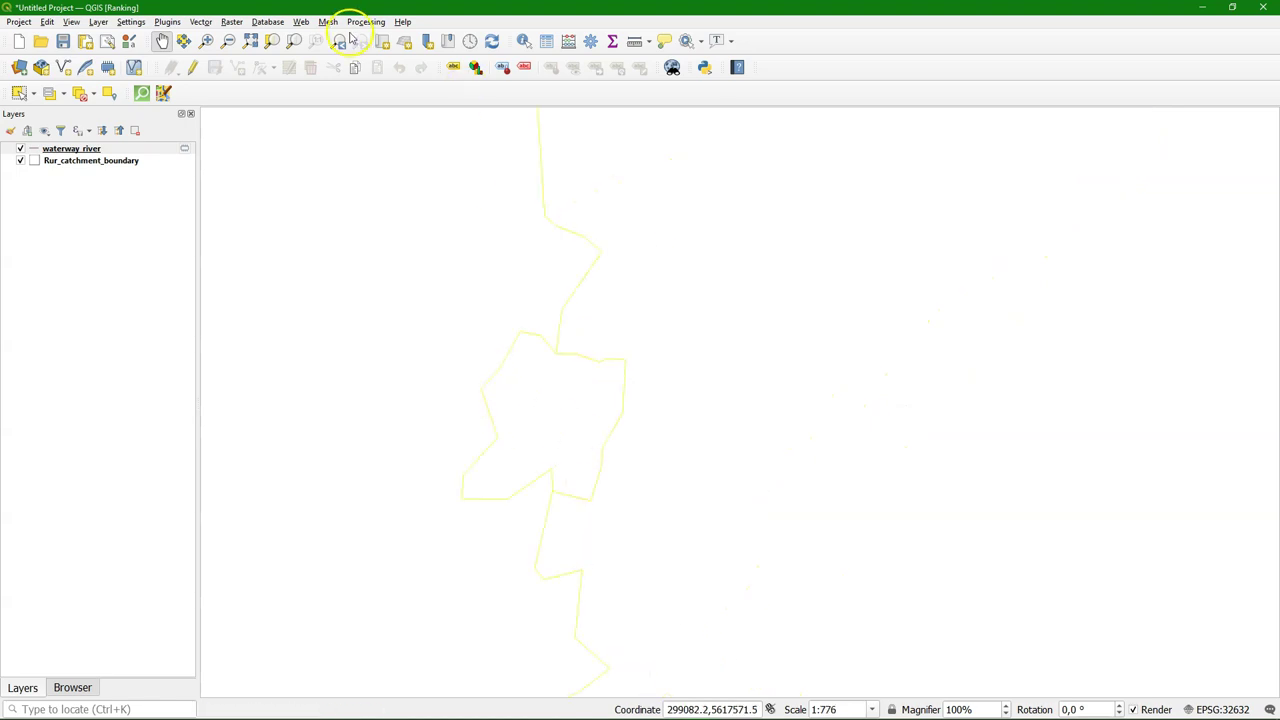
left_click(207, 45)
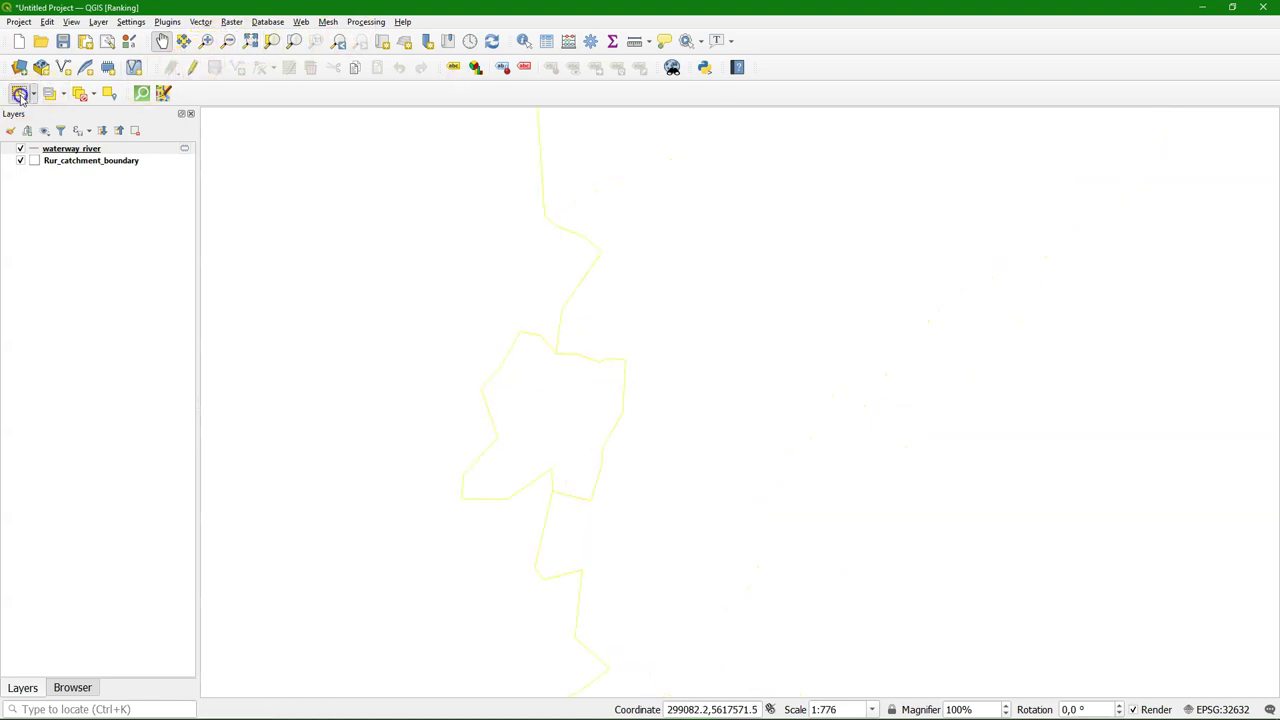
left_click(680, 160)
left_click(502, 372)
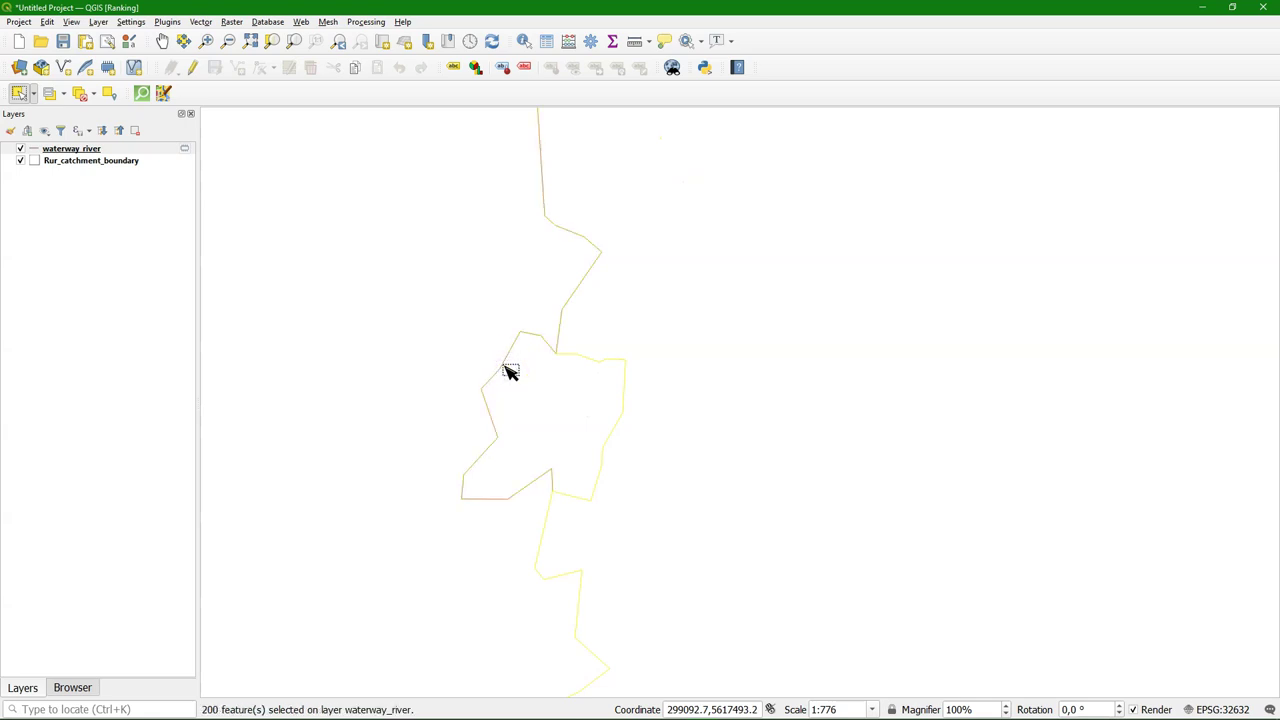
left_click(626, 390, "shift")
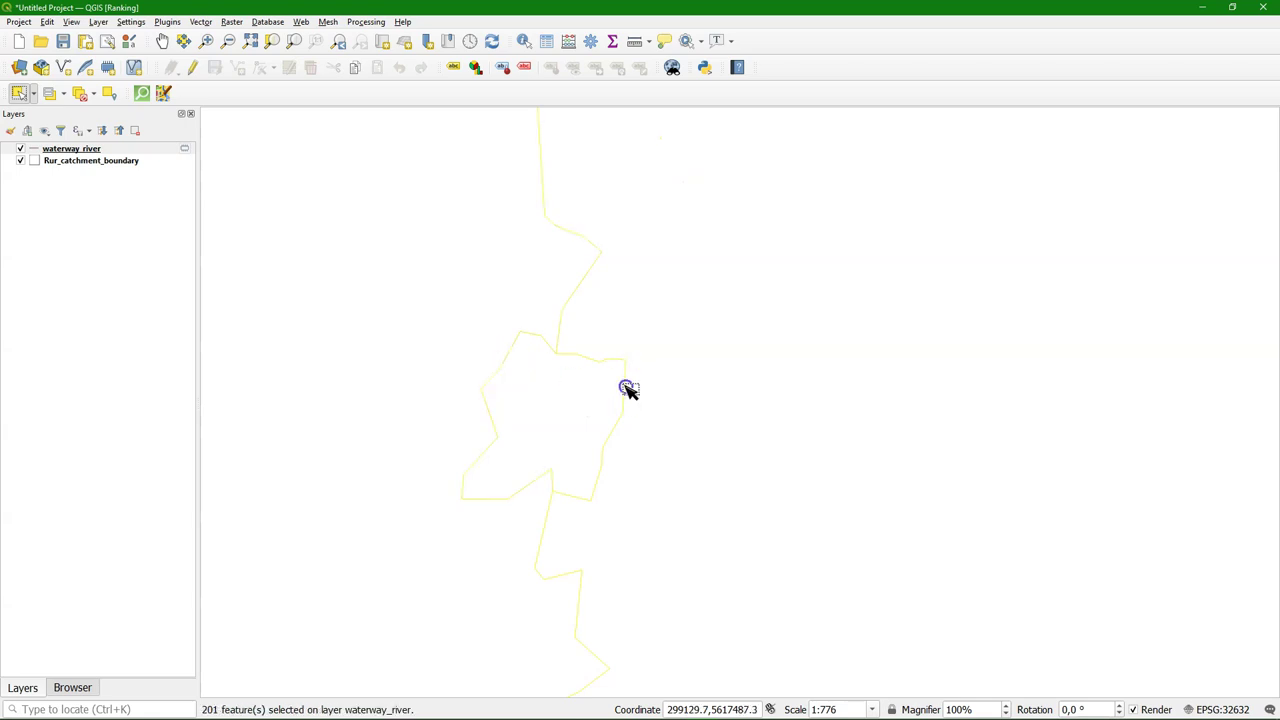
left_click(627, 389, "ctrl")
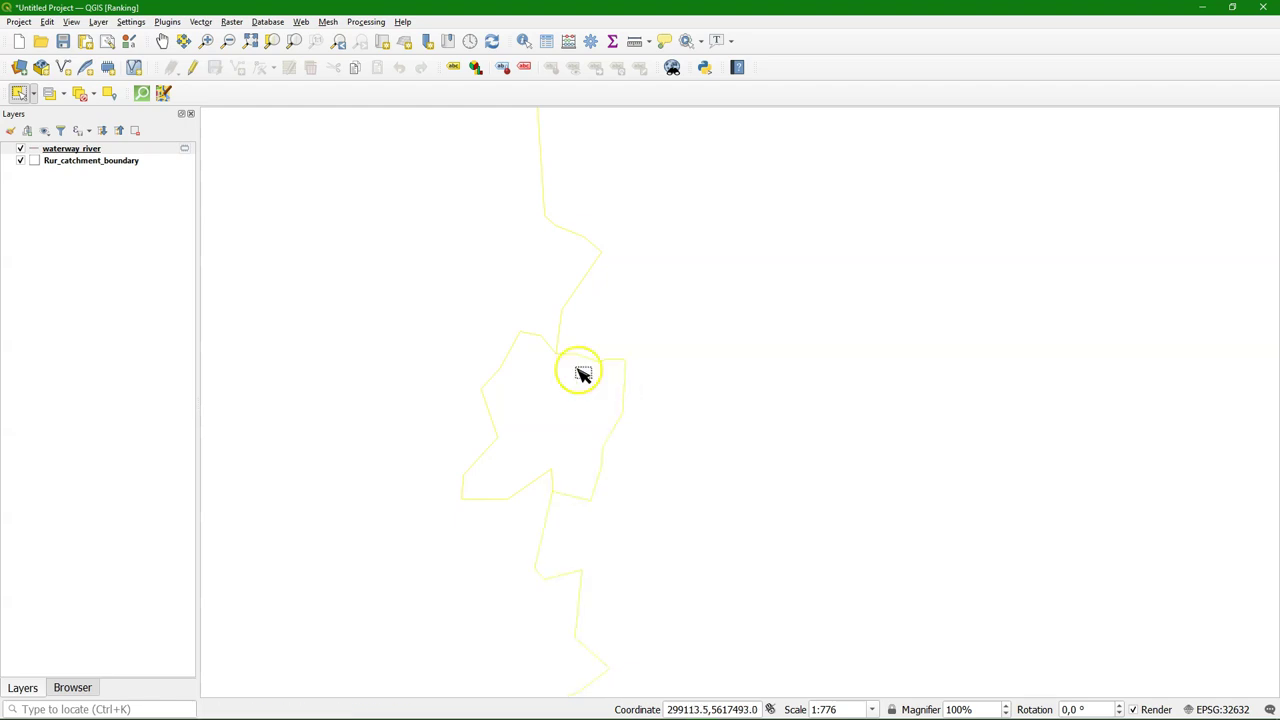
scroll(555, 355, "up", 3)
left_click(85, 148)
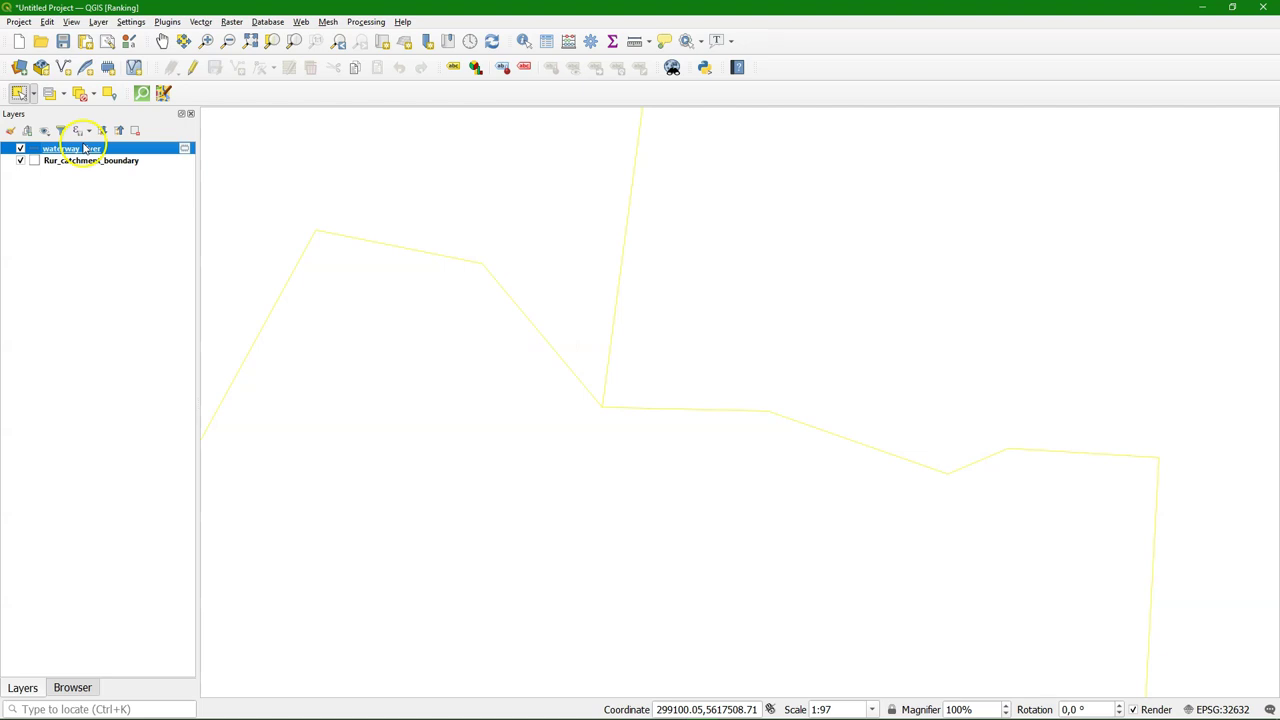
- Split the waterway_river line where the upper stretch meets the loop, and save the edit
left_click(193, 67)
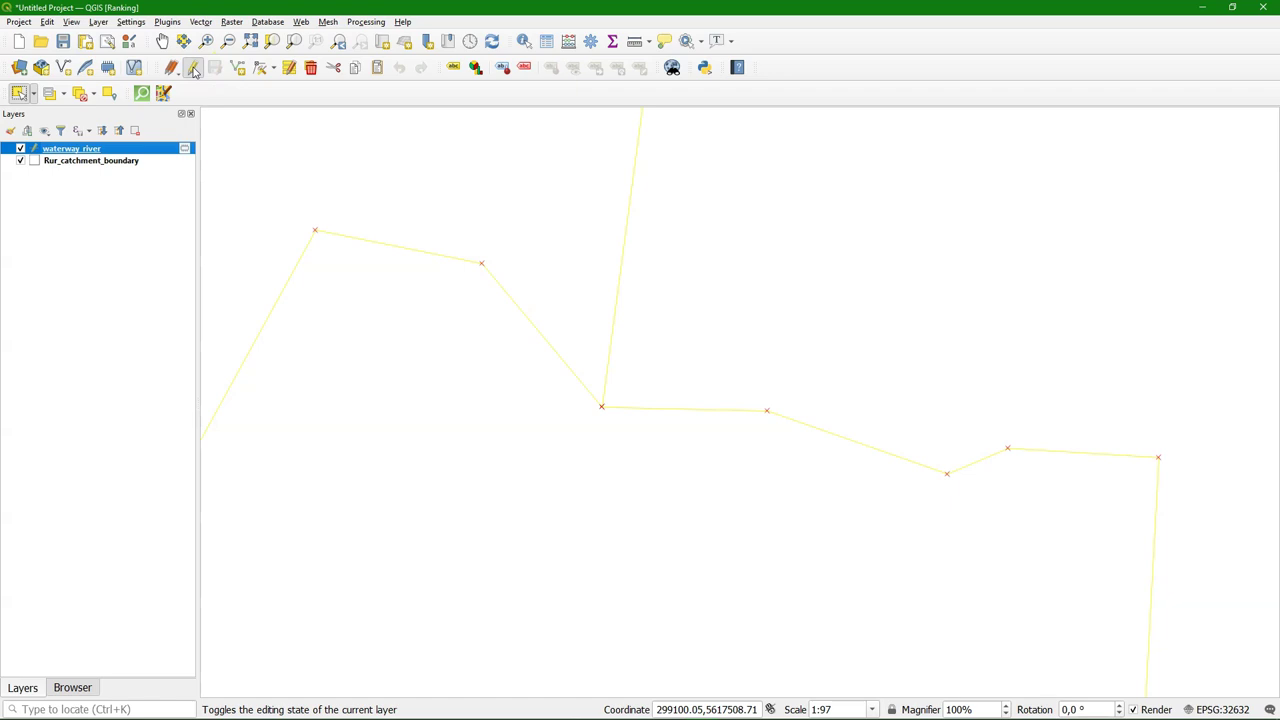
left_click(47, 22)
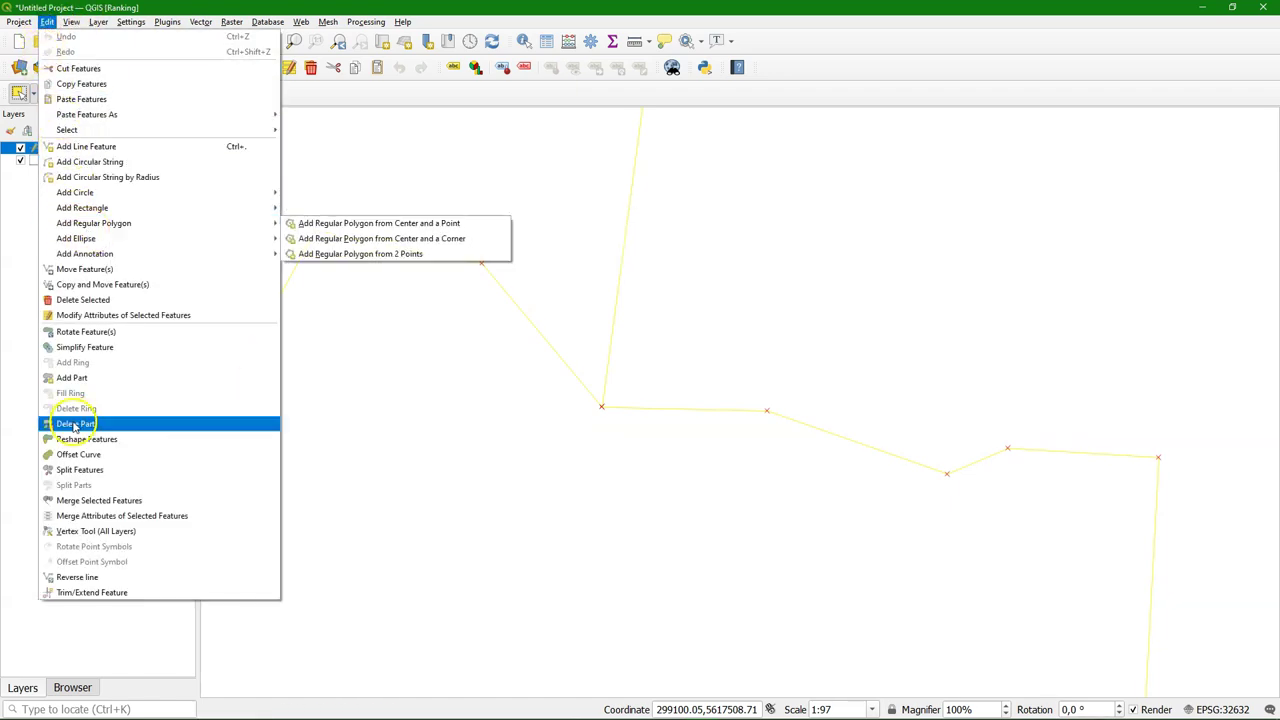
left_click(62, 470)
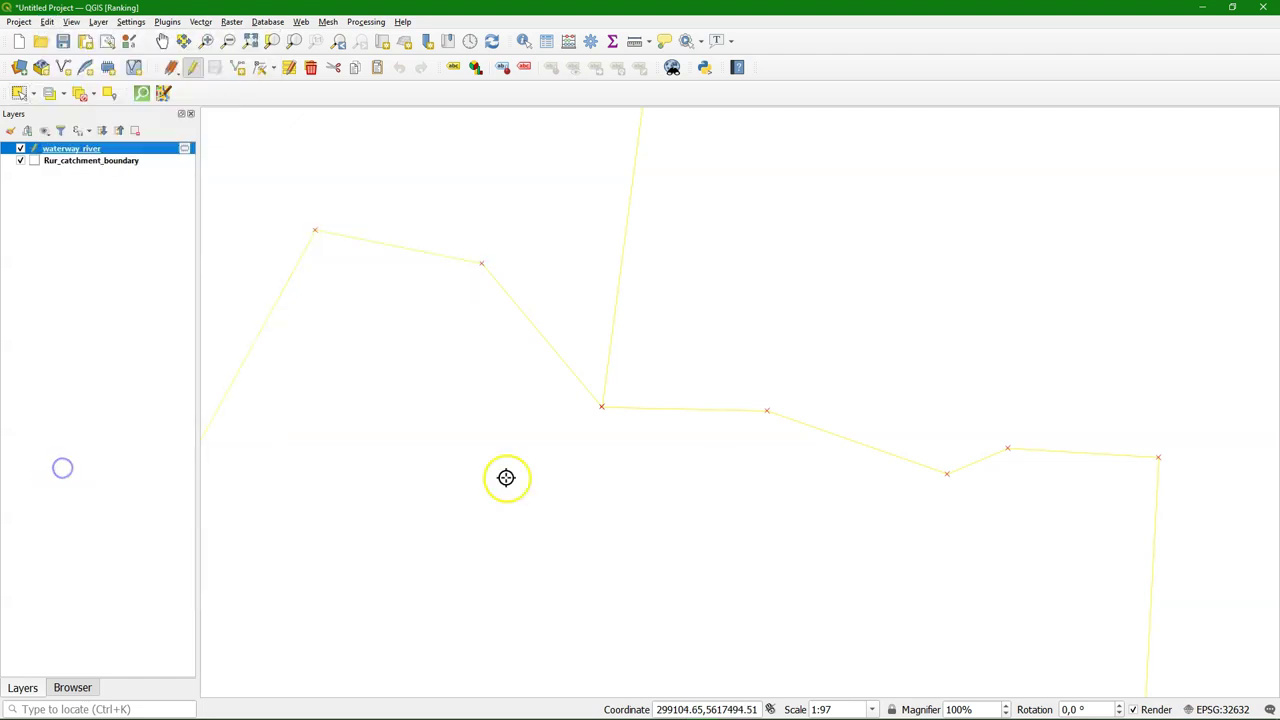
left_click(598, 376)
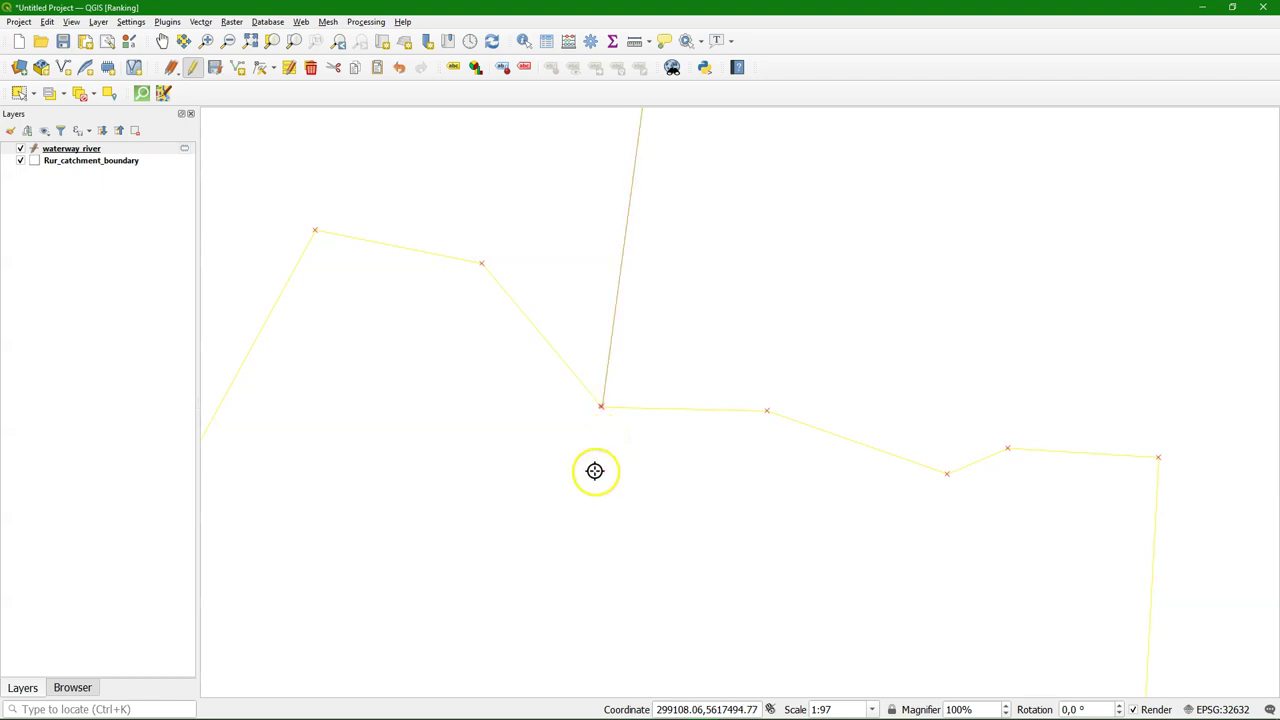
scroll(519, 360, "down", 3)
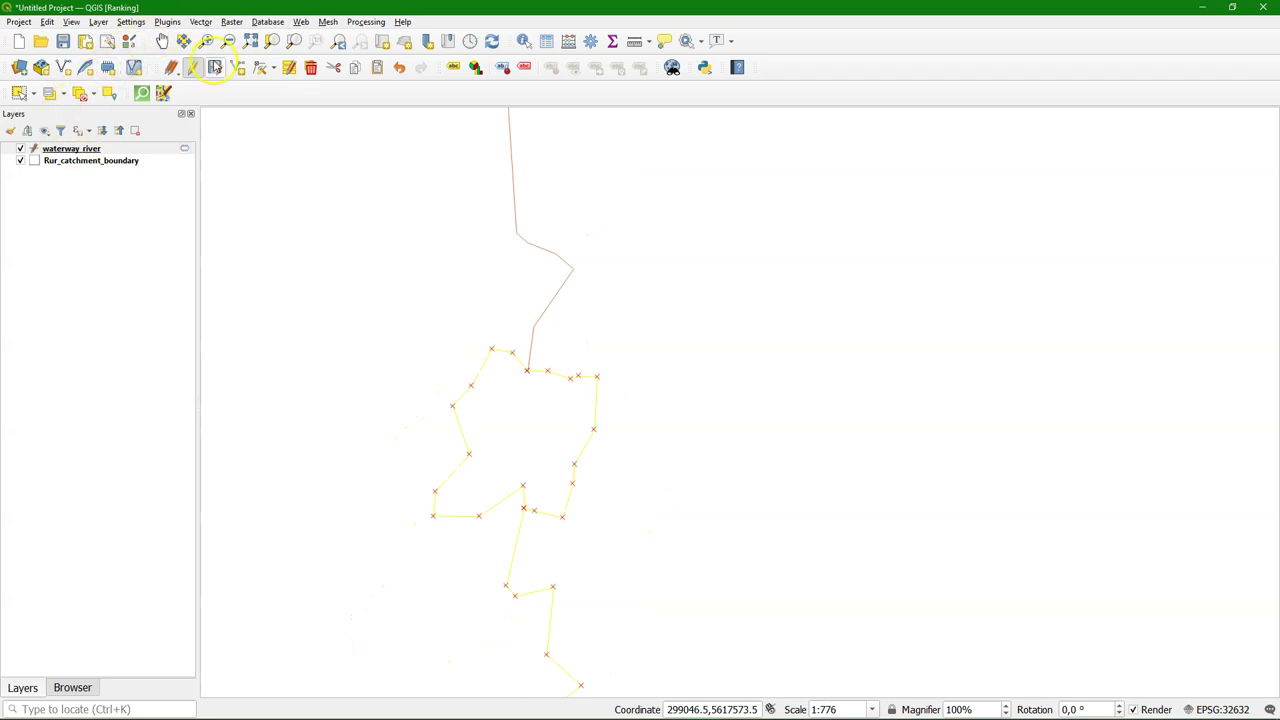
left_click(193, 73)
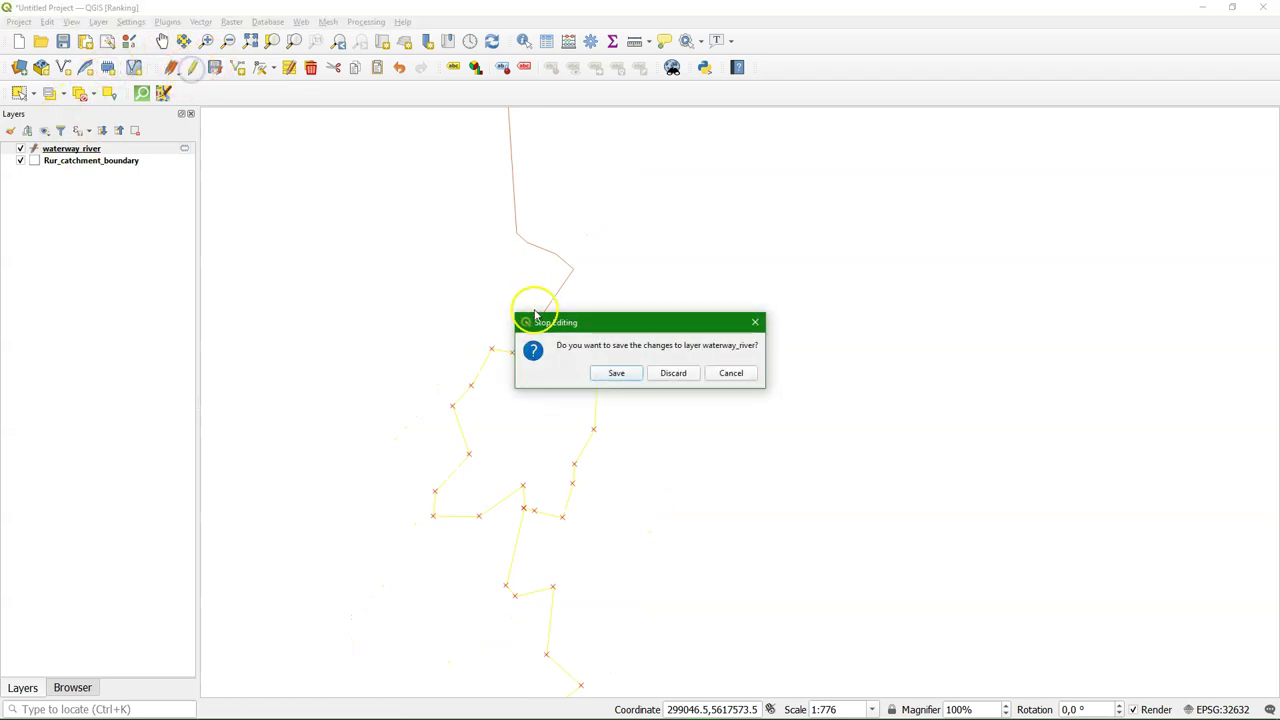
left_click(614, 374)
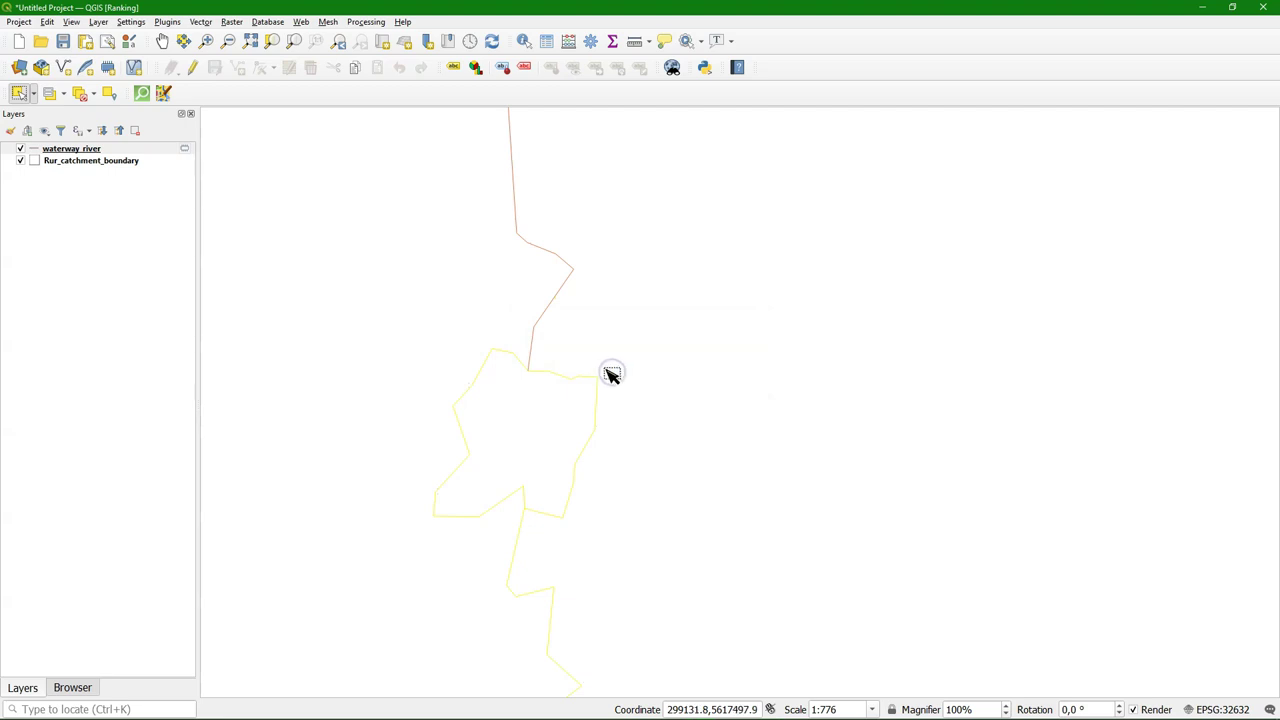
- Select the river features at the loop and along the upper river stretch
left_click(18, 94)
left_click(515, 358)
left_click(537, 334, "shift")
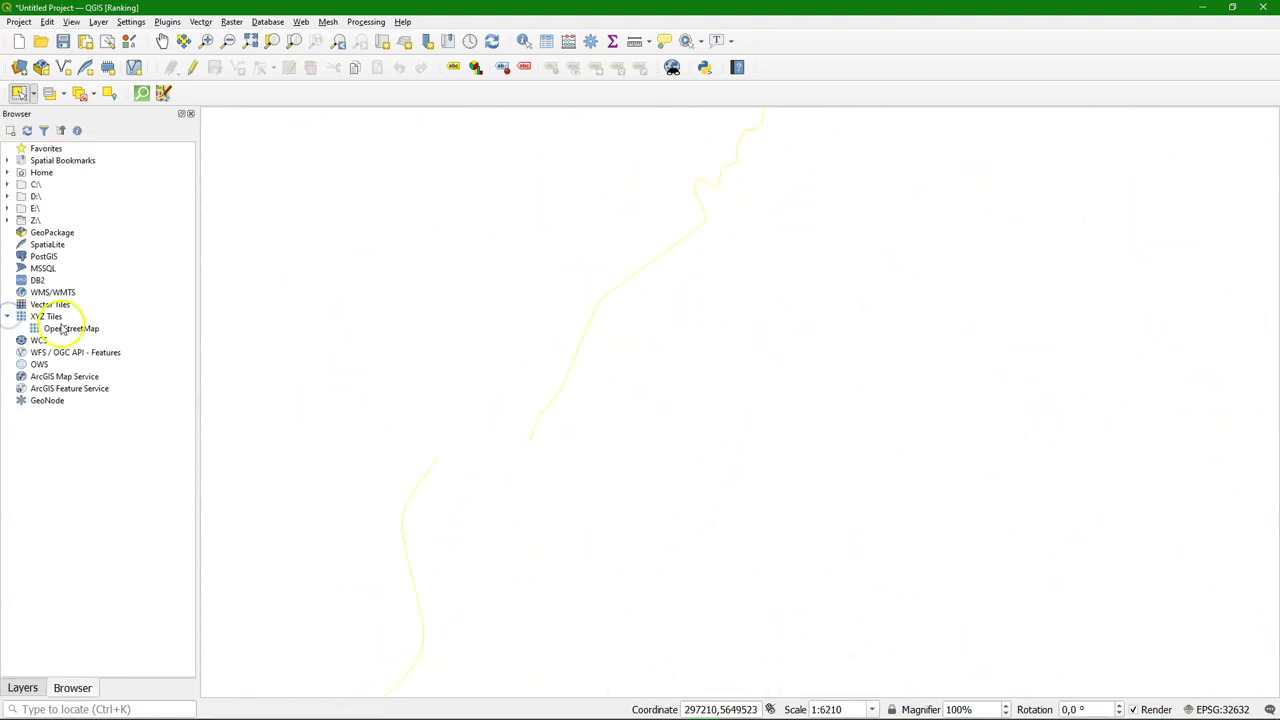
- Add the OpenStreetMap XYZ basemap below waterway_river, zoom into the town centre, and re-enable editing
left_click_drag(60, 328, 457, 275)
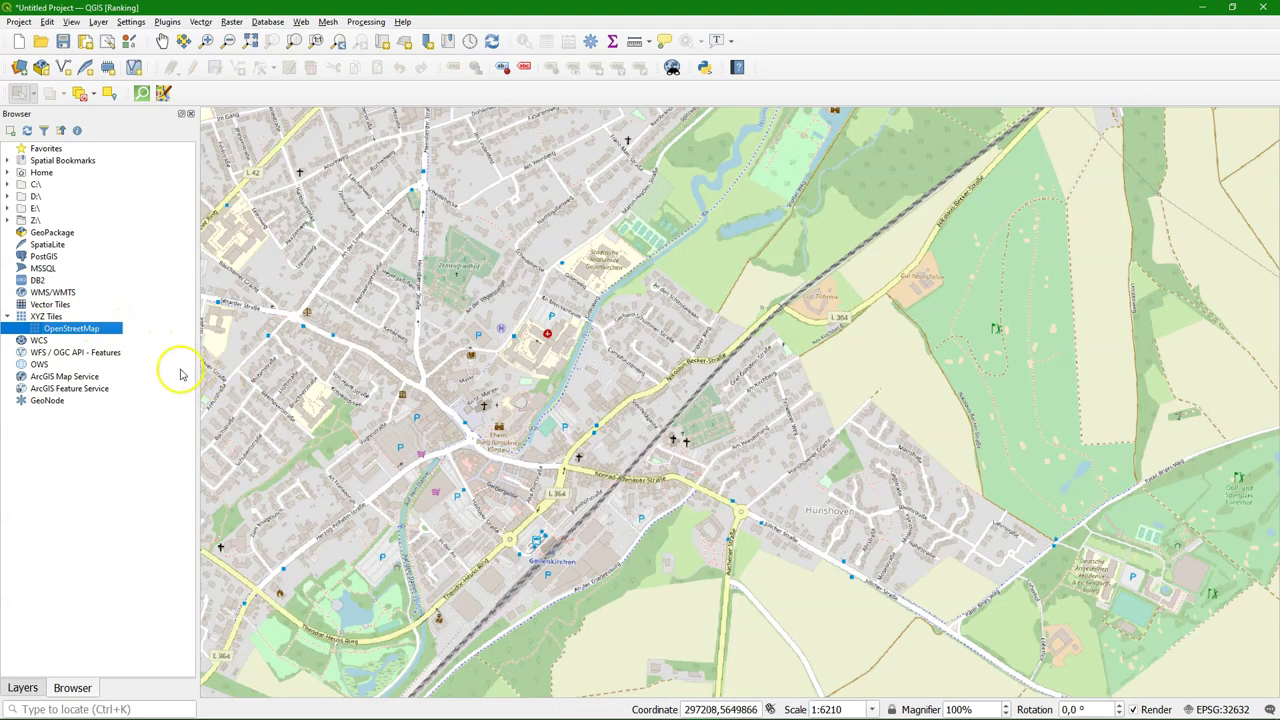
left_click(8, 688)
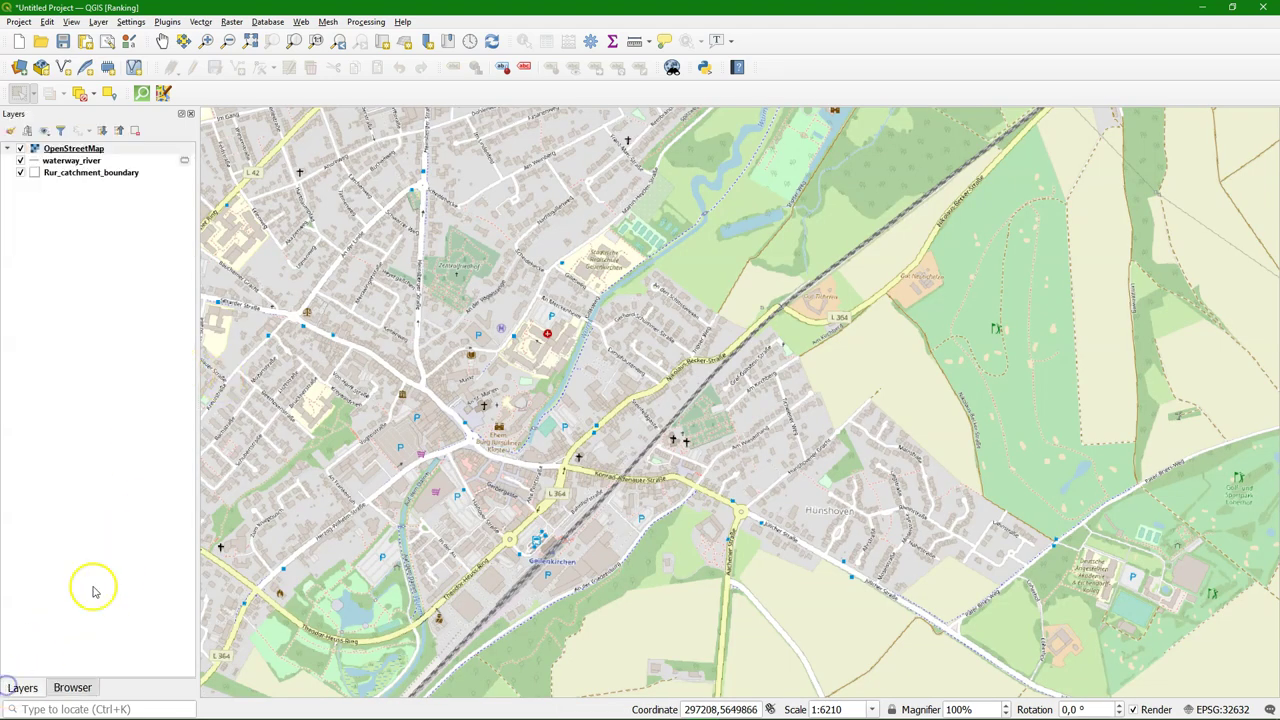
left_click_drag(78, 154, 145, 170)
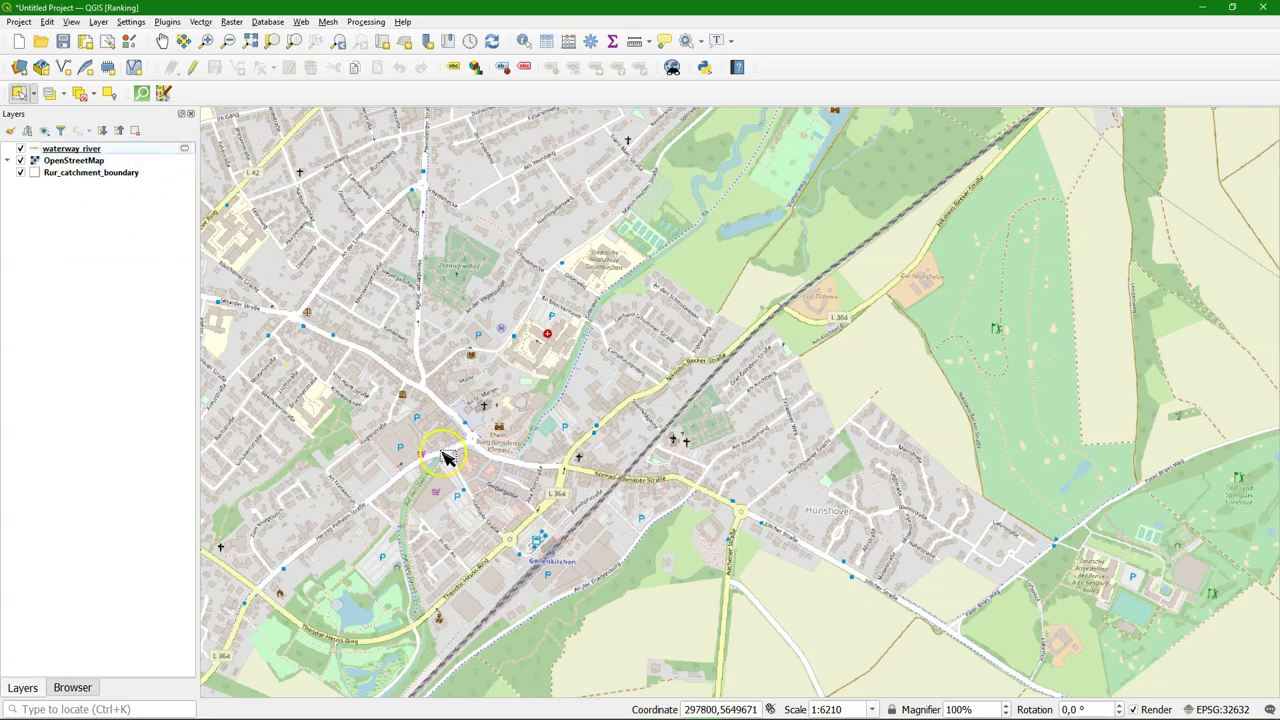
scroll(440, 453, "up", 1)
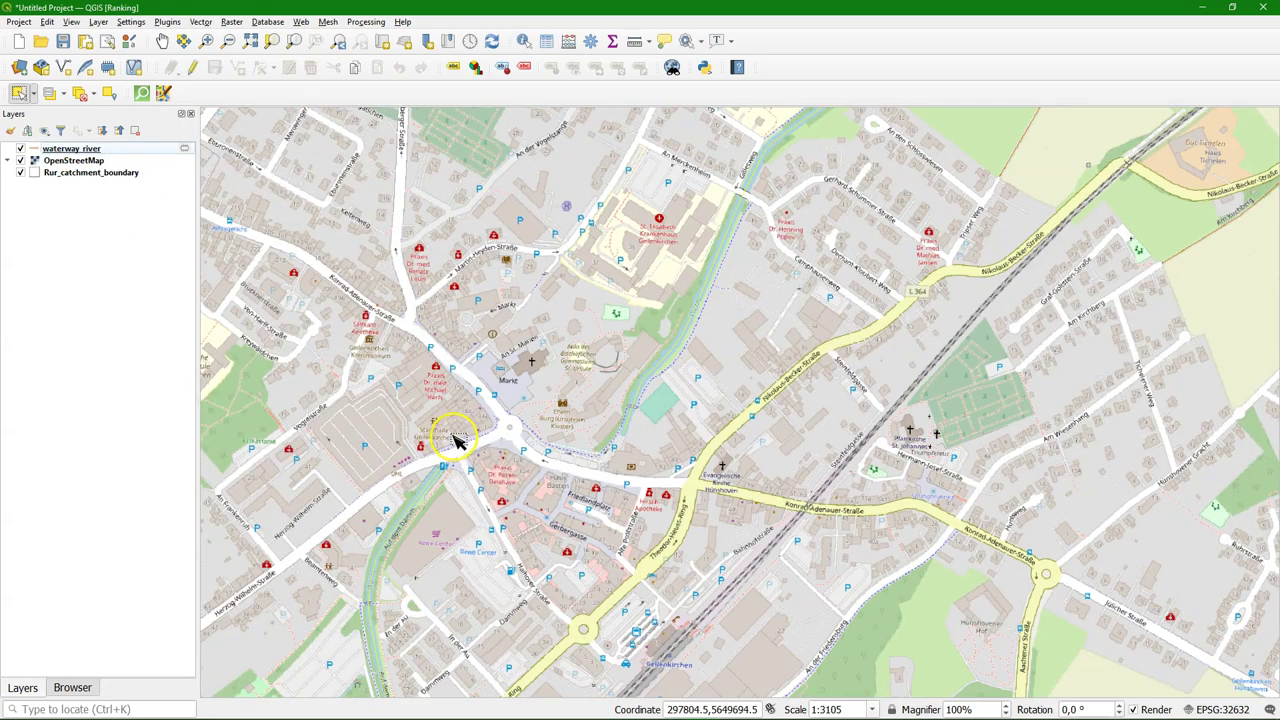
scroll(500, 445, "up", 1)
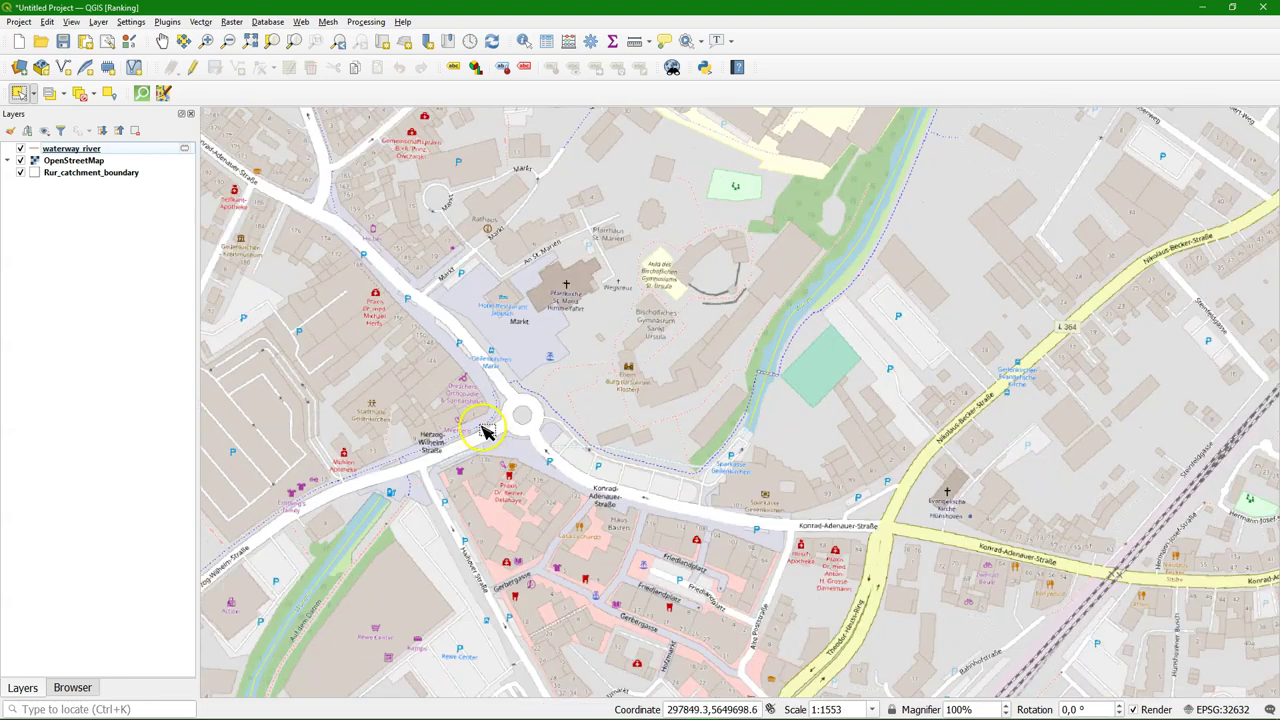
left_click(192, 68)
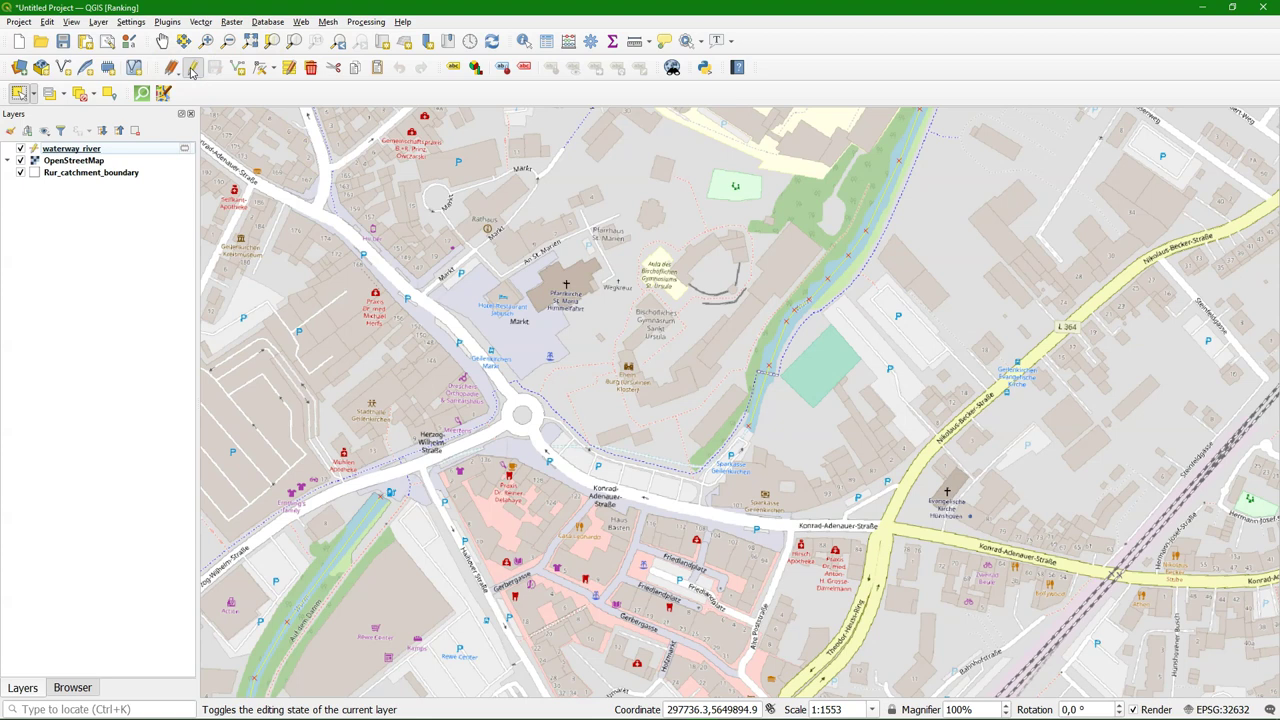
- Pick the lower-left and upper river lines with the Vertex Tool to open the Vertex Editor
left_click(262, 68)
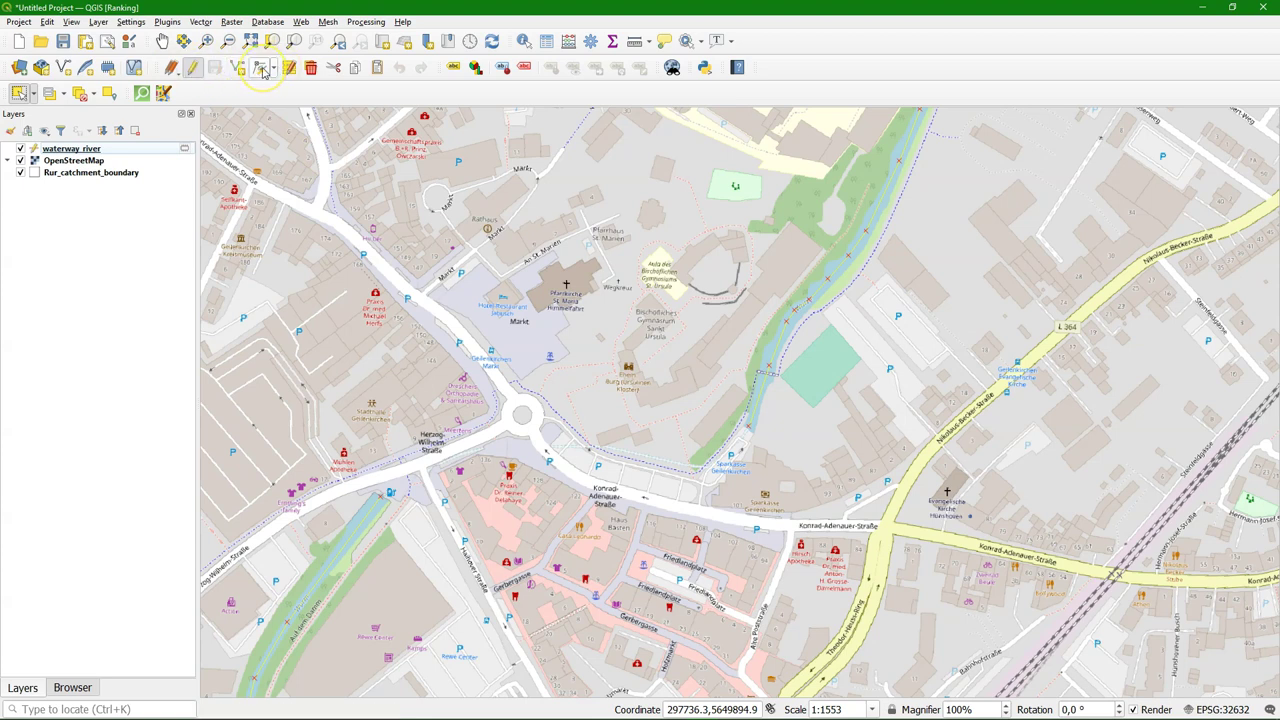
left_click(598, 528)
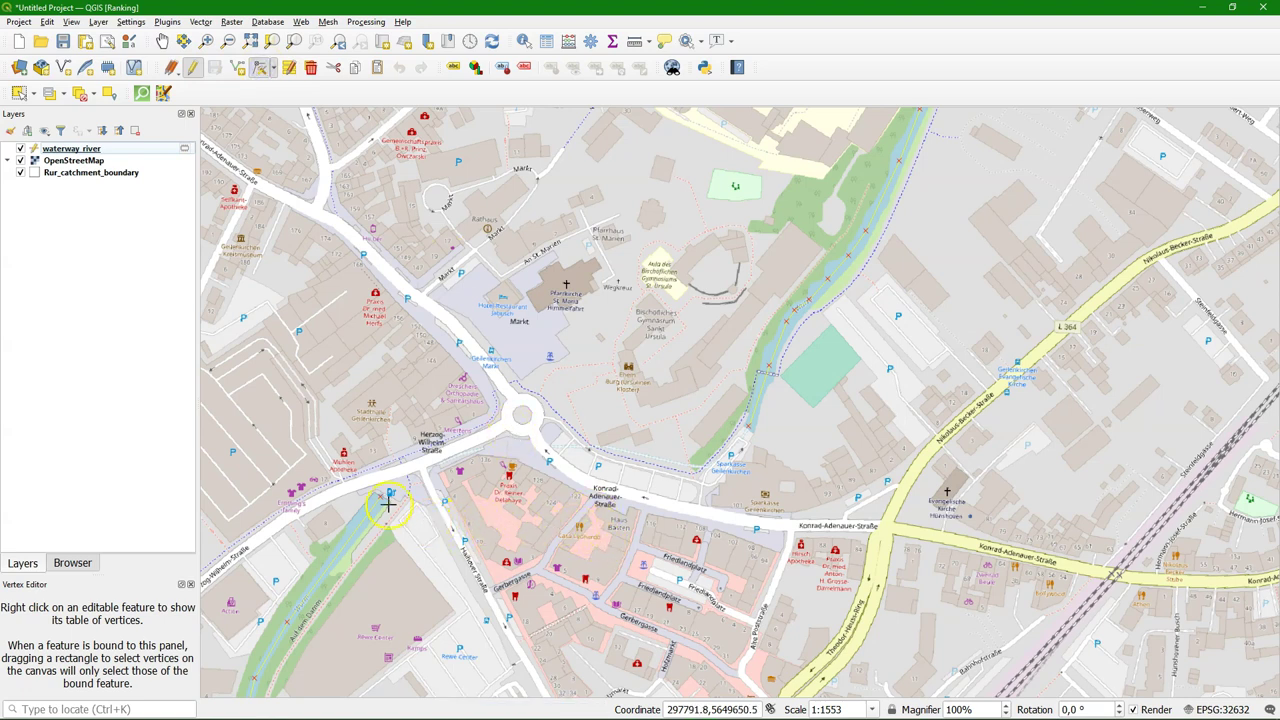
left_click(749, 428)
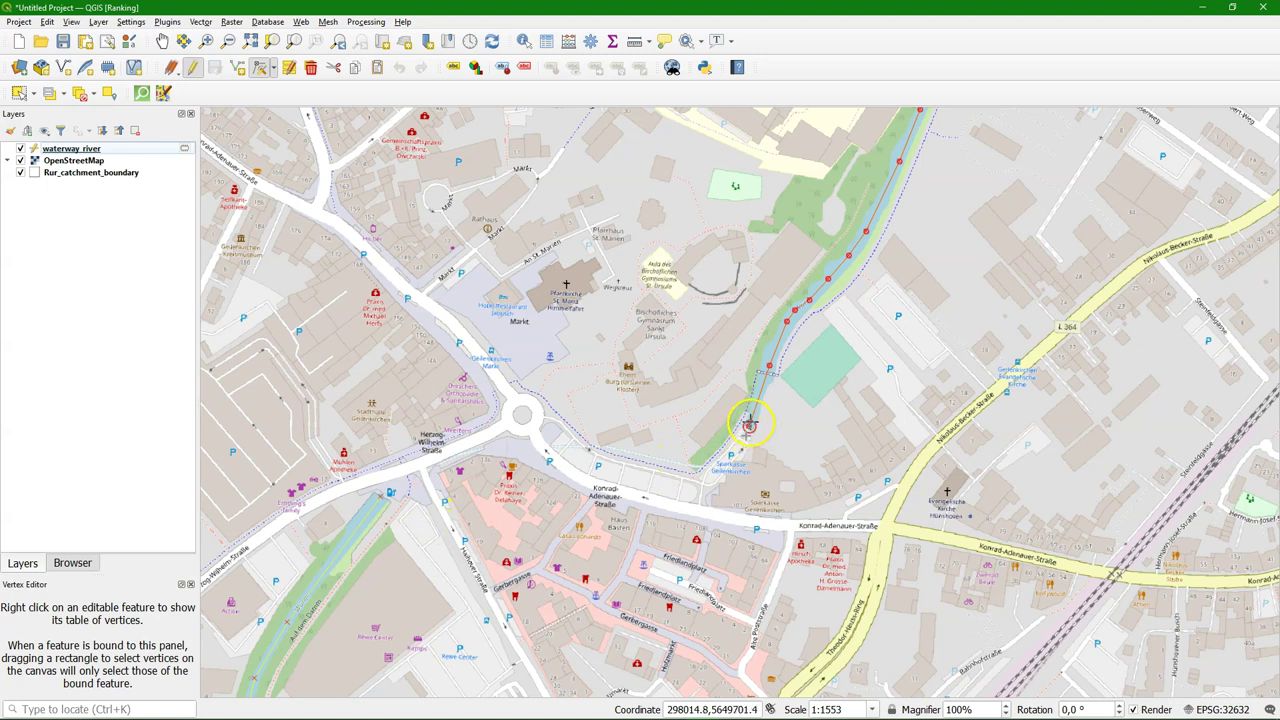
left_click(700, 407)
right_click(308, 98)
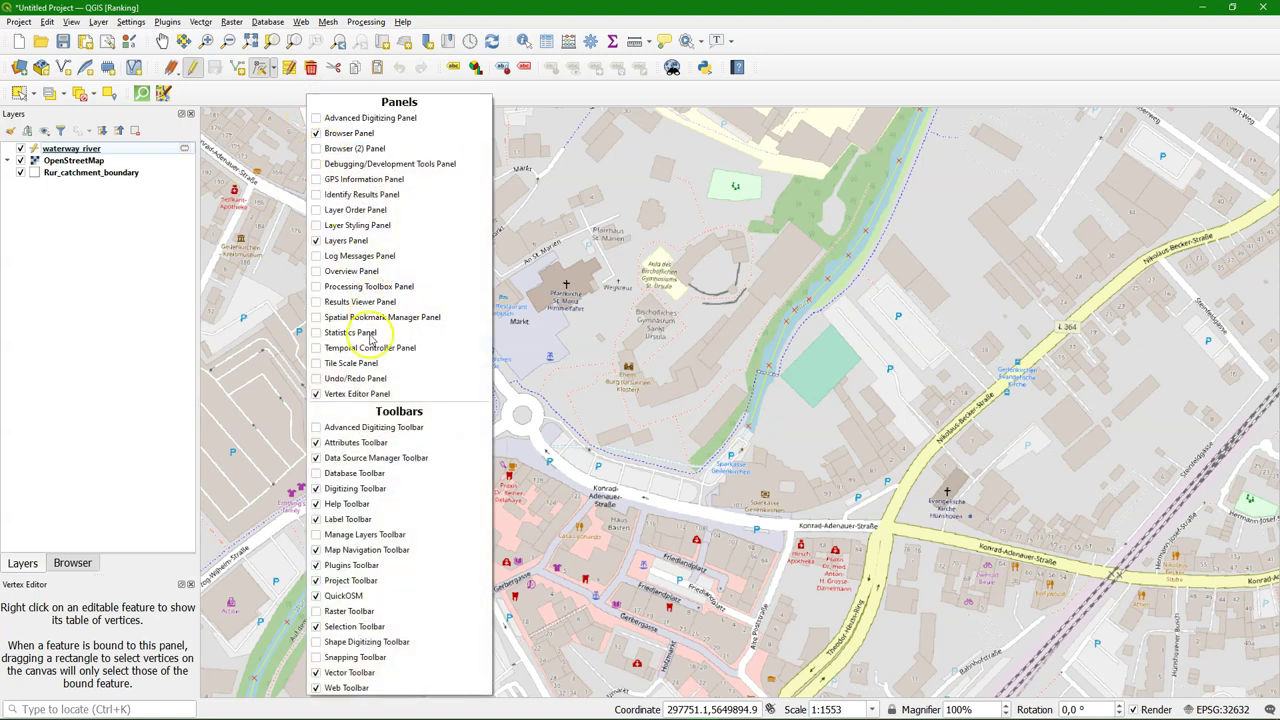
- Turn on snapping and snap the river's end vertex onto the lower-left river line
left_click(321, 660)
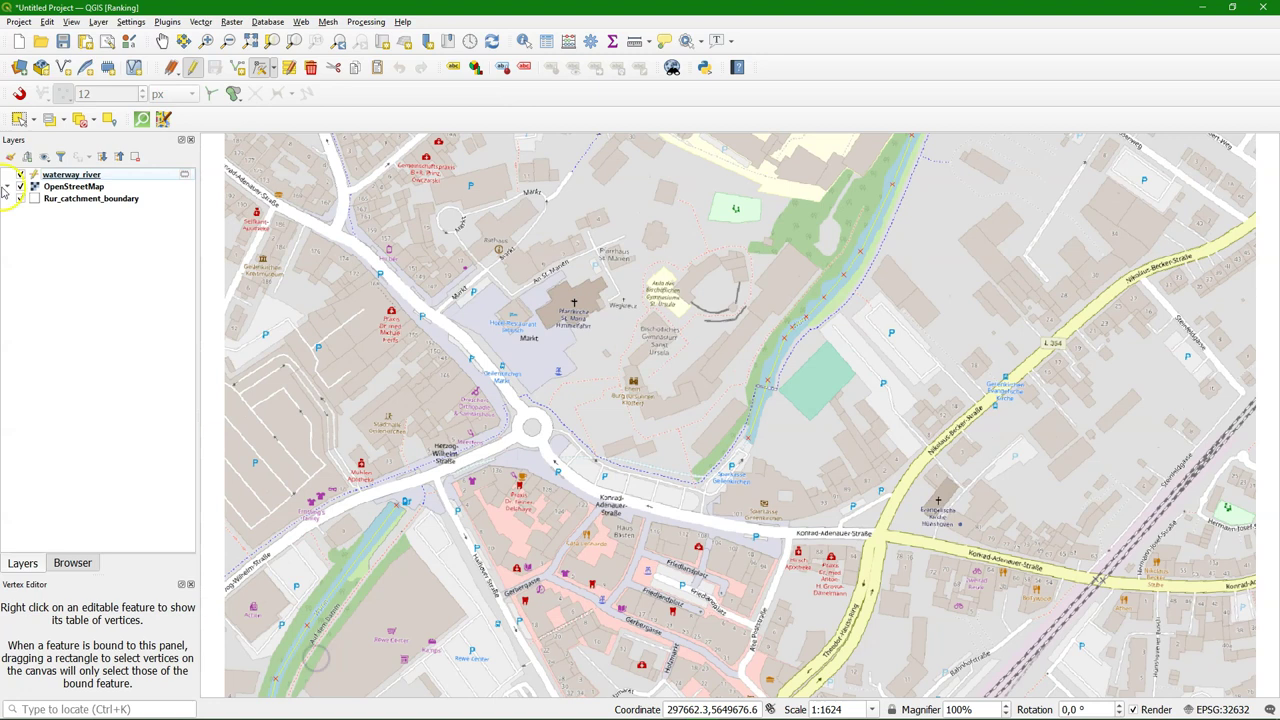
left_click(20, 93)
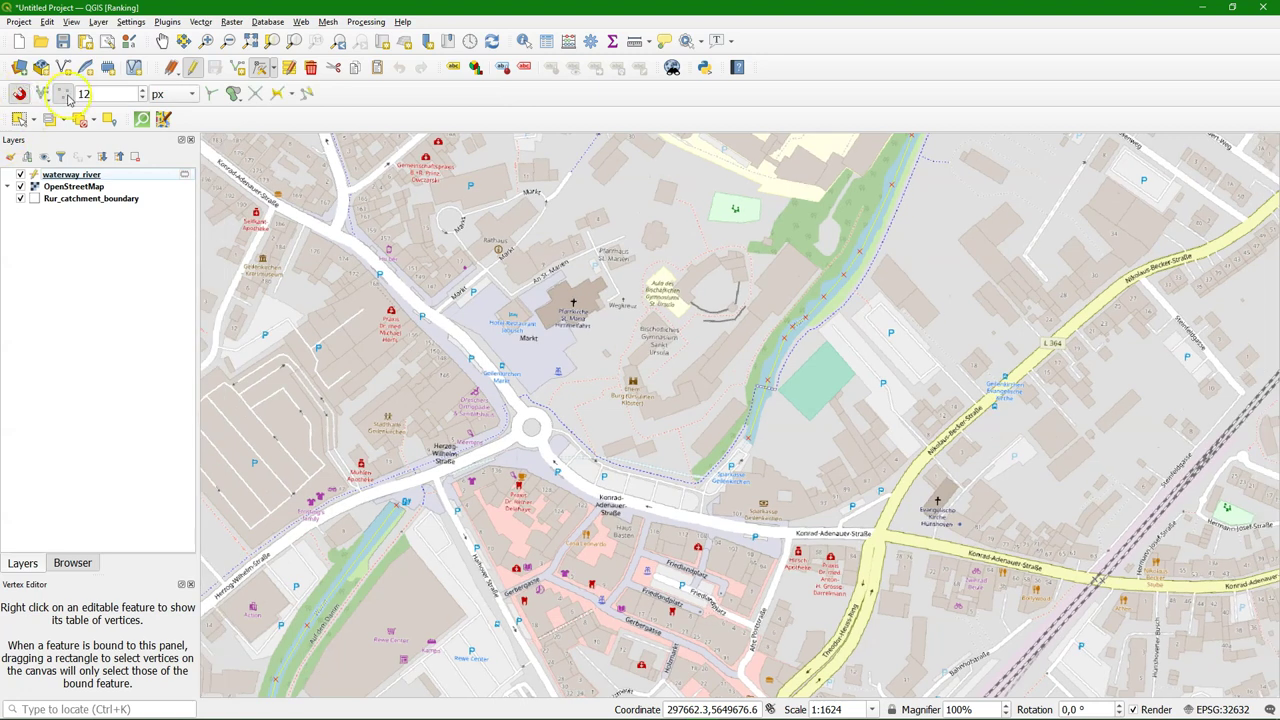
left_click(333, 210)
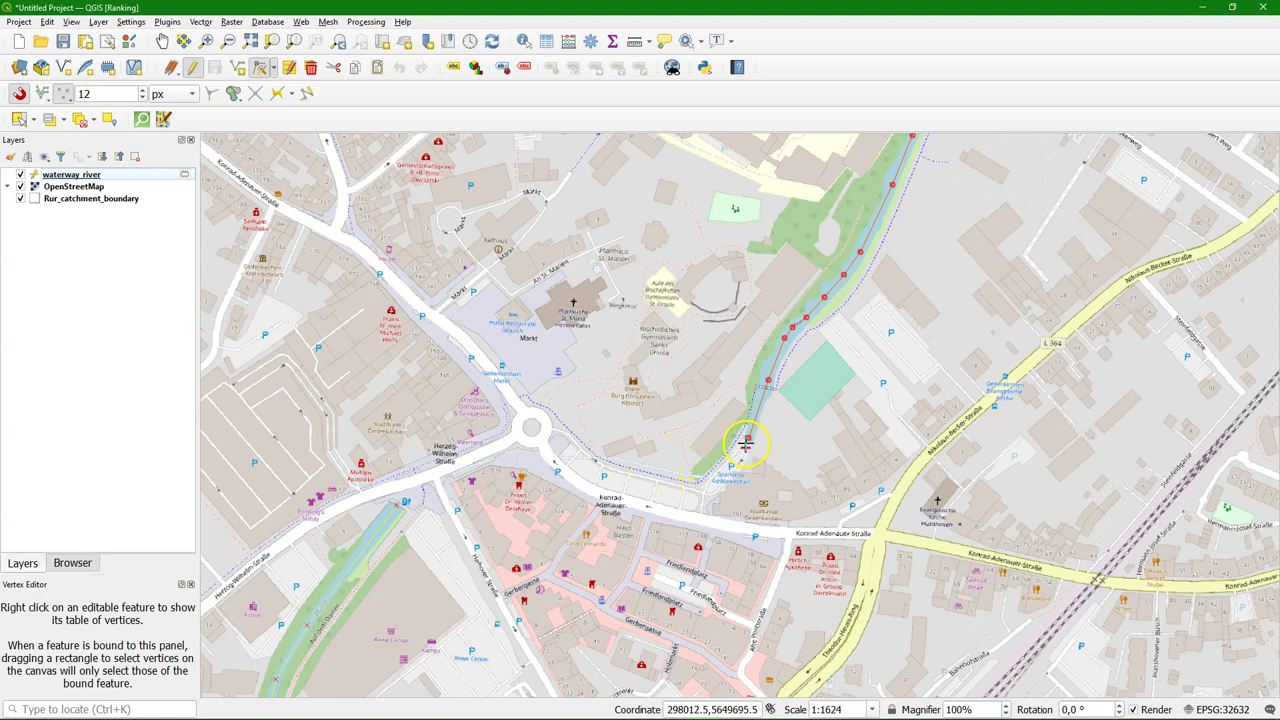
left_click(718, 465)
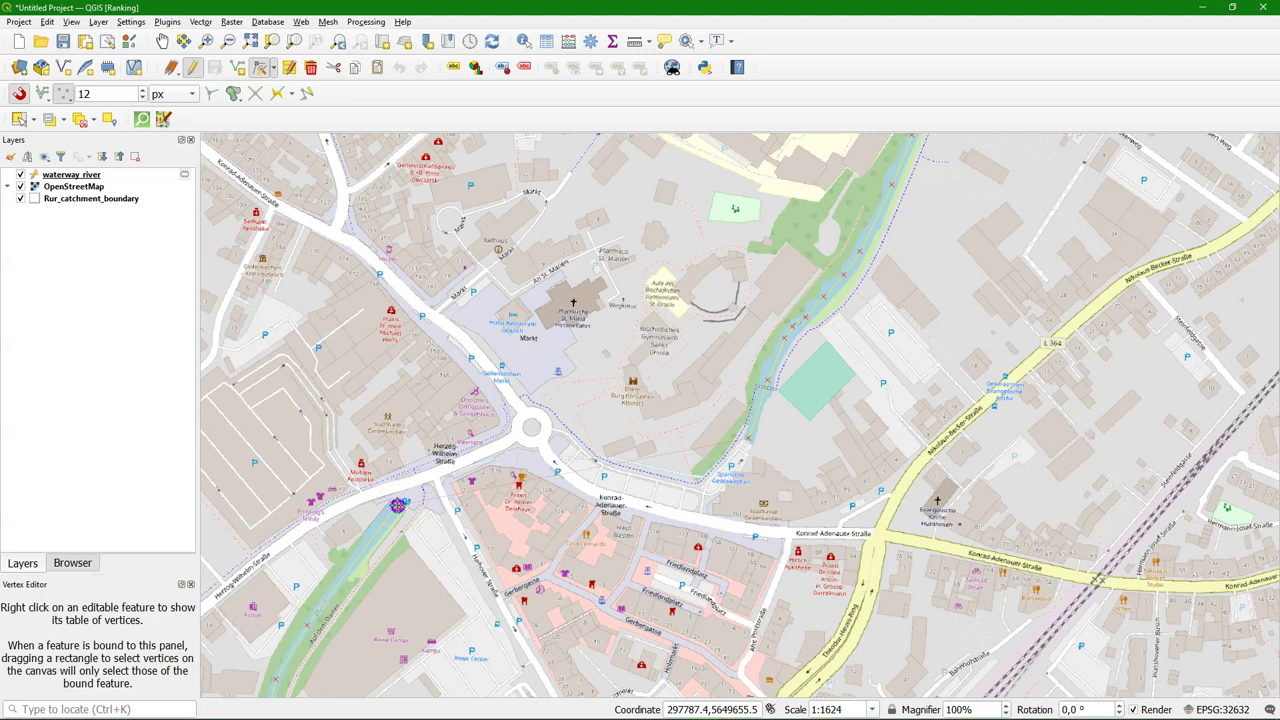
left_click(397, 505)
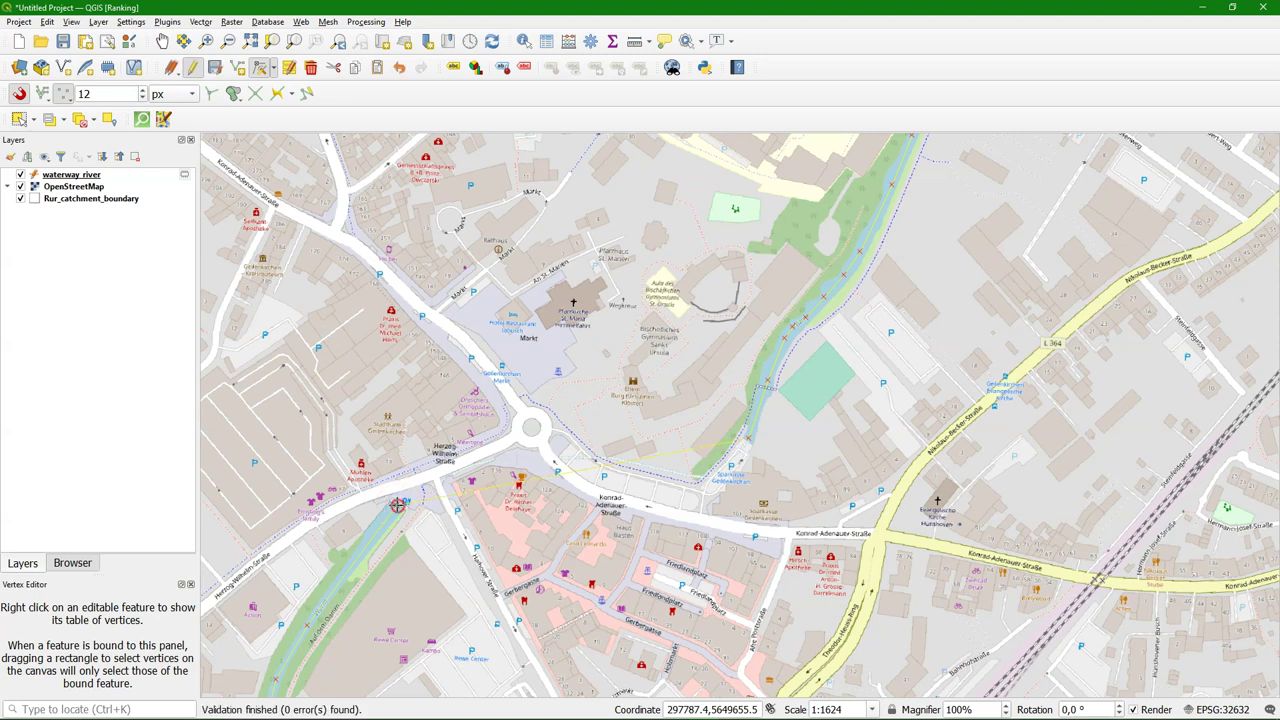
- Save the vertex change to waterway_river and switch off the OpenStreetMap basemap
scroll(464, 338, "down", 3)
left_click(20, 198)
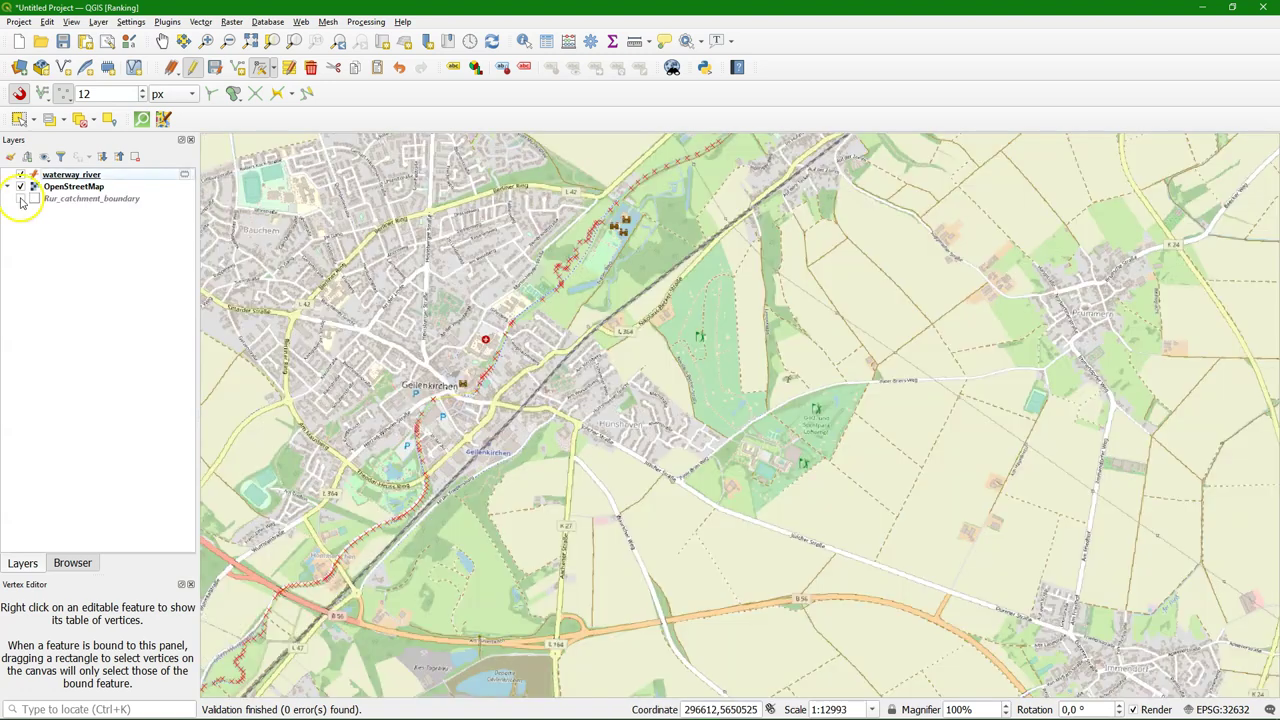
left_click(191, 70)
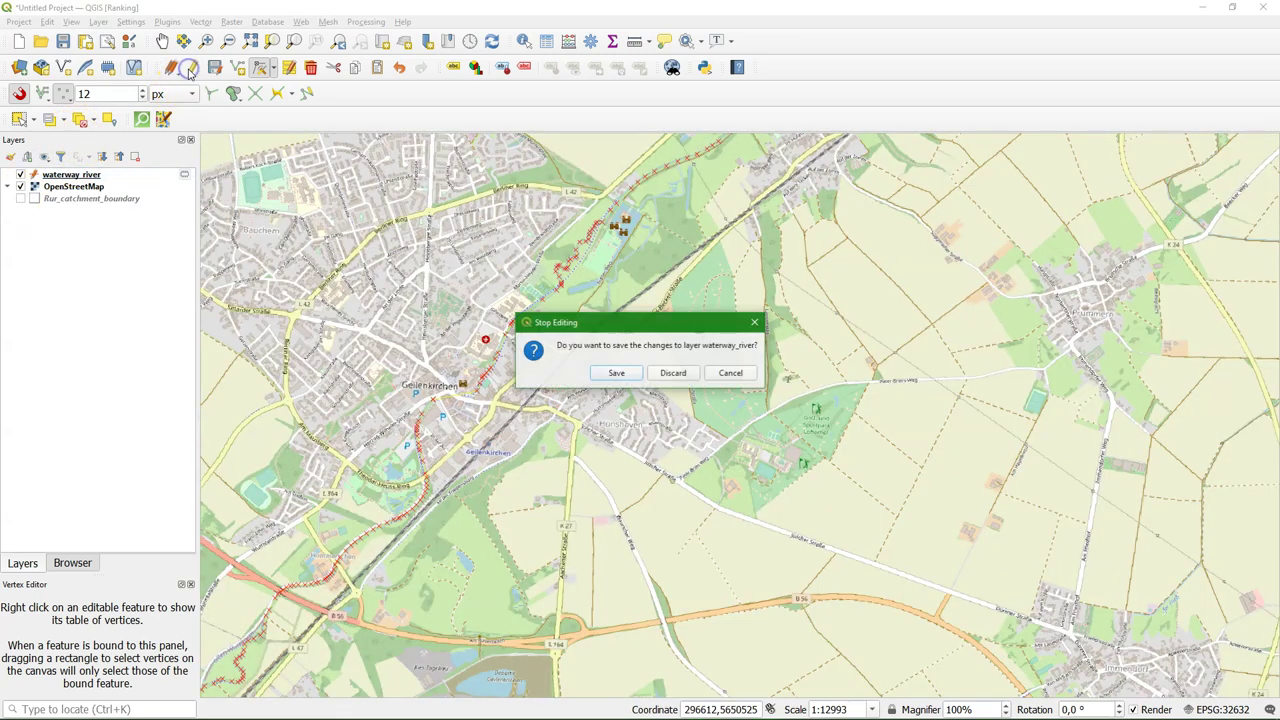
left_click(617, 374)
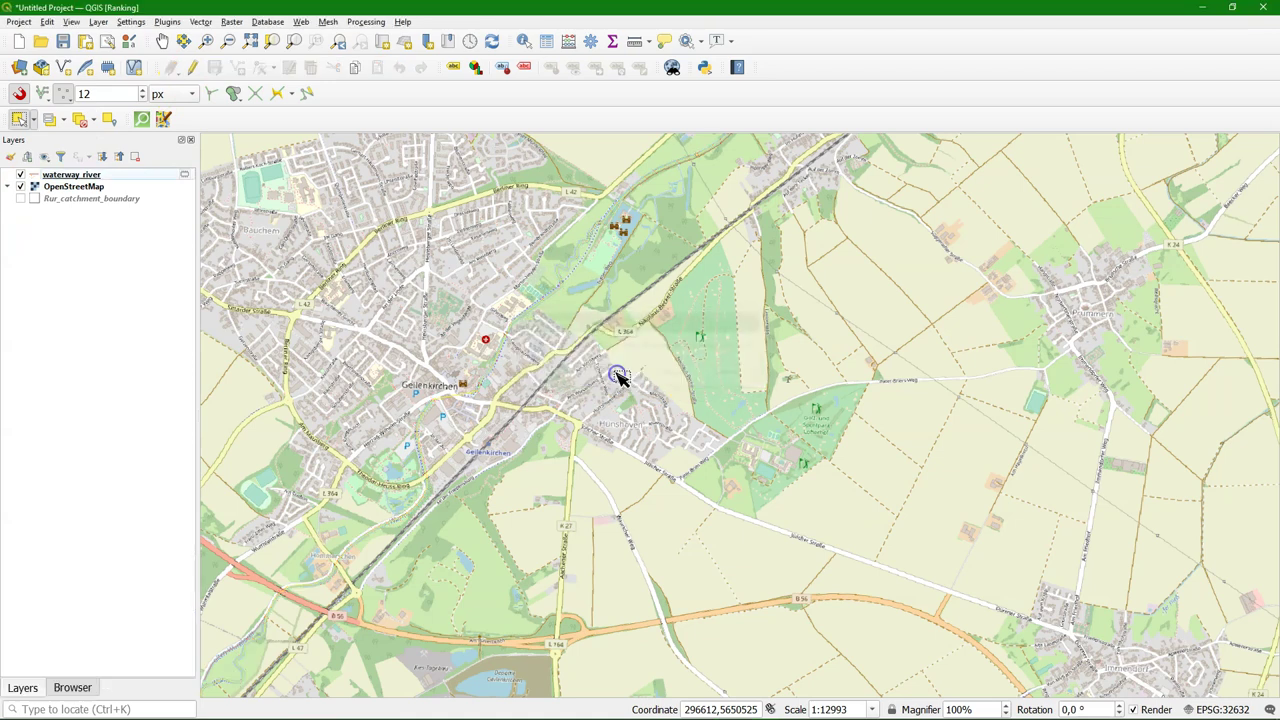
left_click(20, 198)
left_click(20, 186)
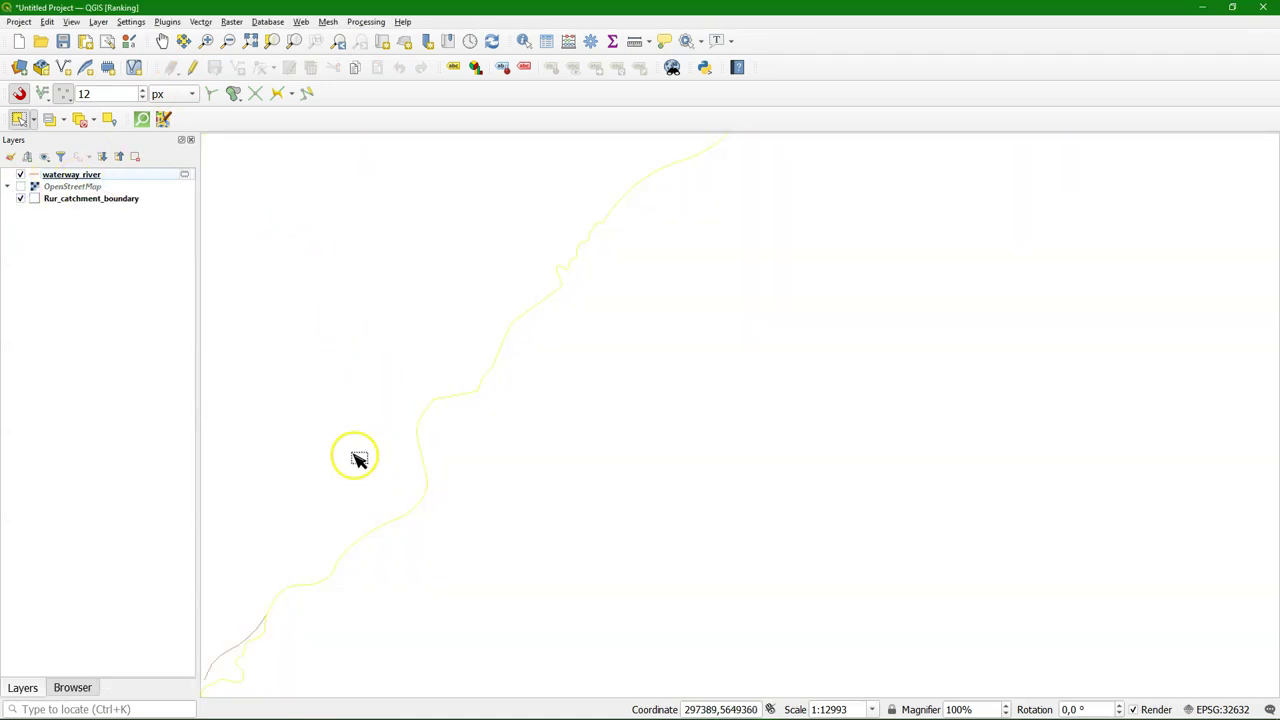
- Pan along the river toward the catchment boundary and inspect a river line's vertices in edit mode
left_click(163, 40)
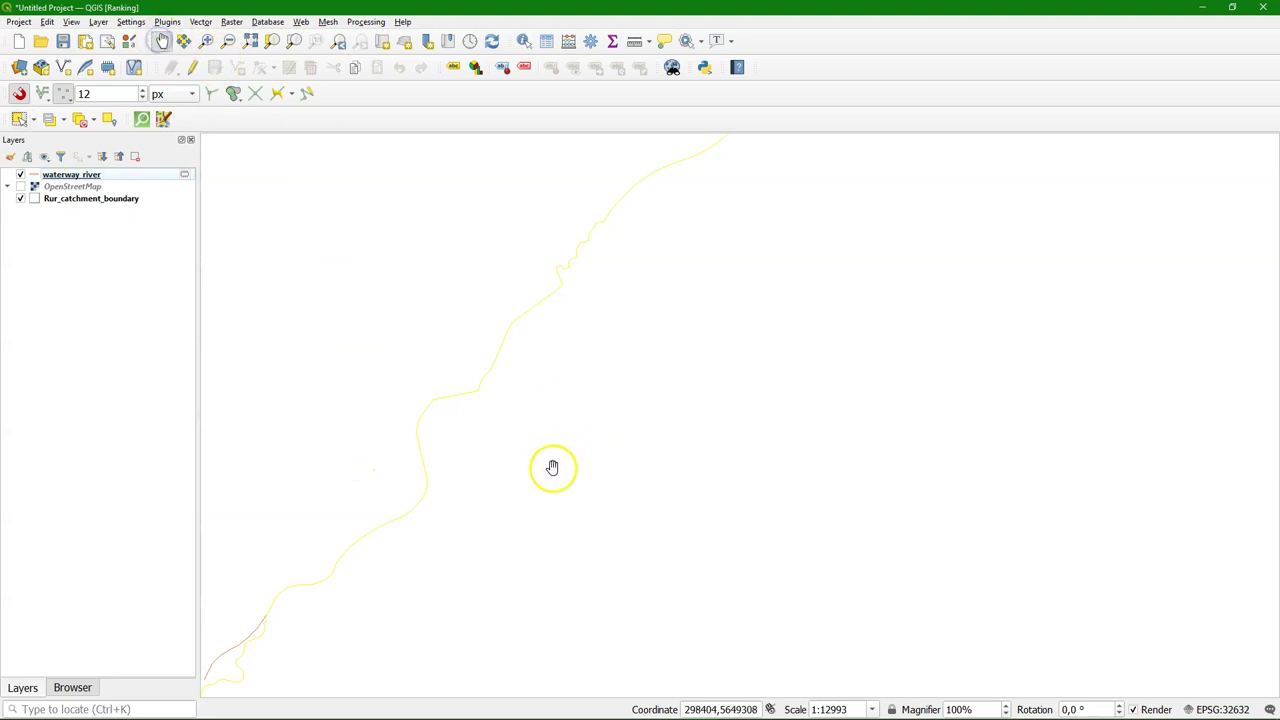
left_click_drag(529, 466, 799, 263)
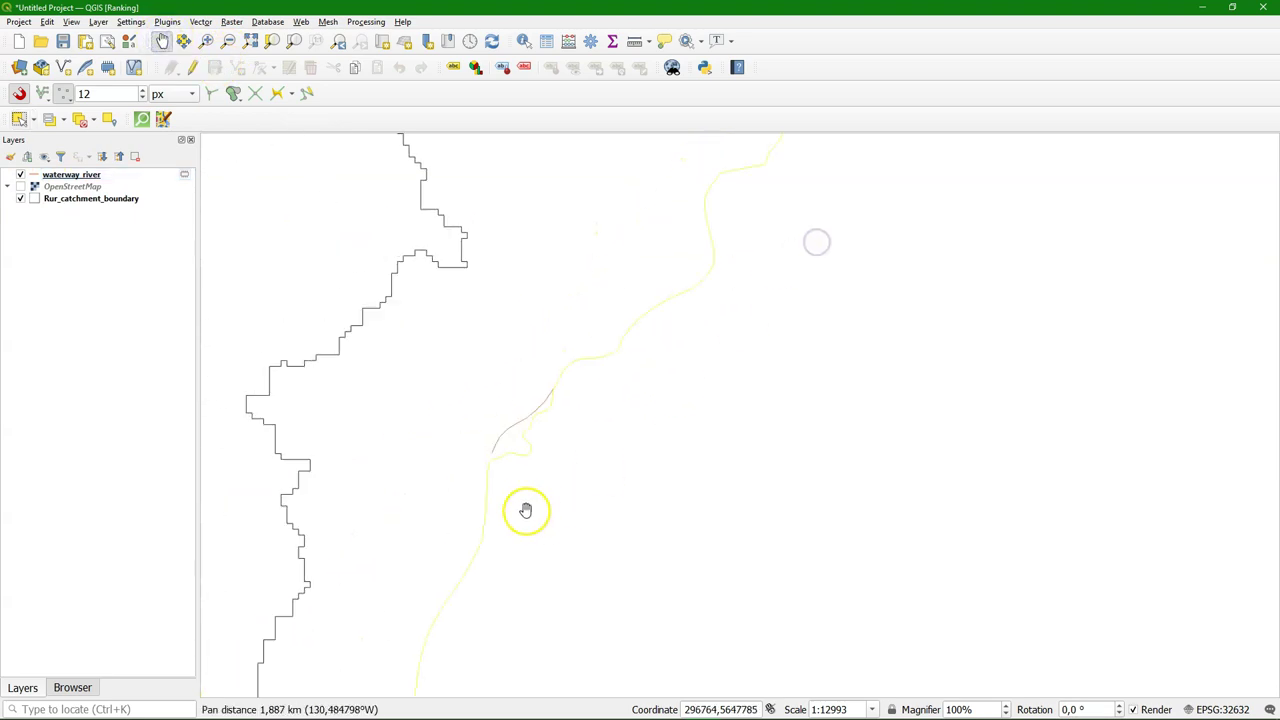
left_click_drag(591, 403, 676, 226)
scroll(660, 277, "up", 1)
left_click(71, 174)
left_click(192, 67)
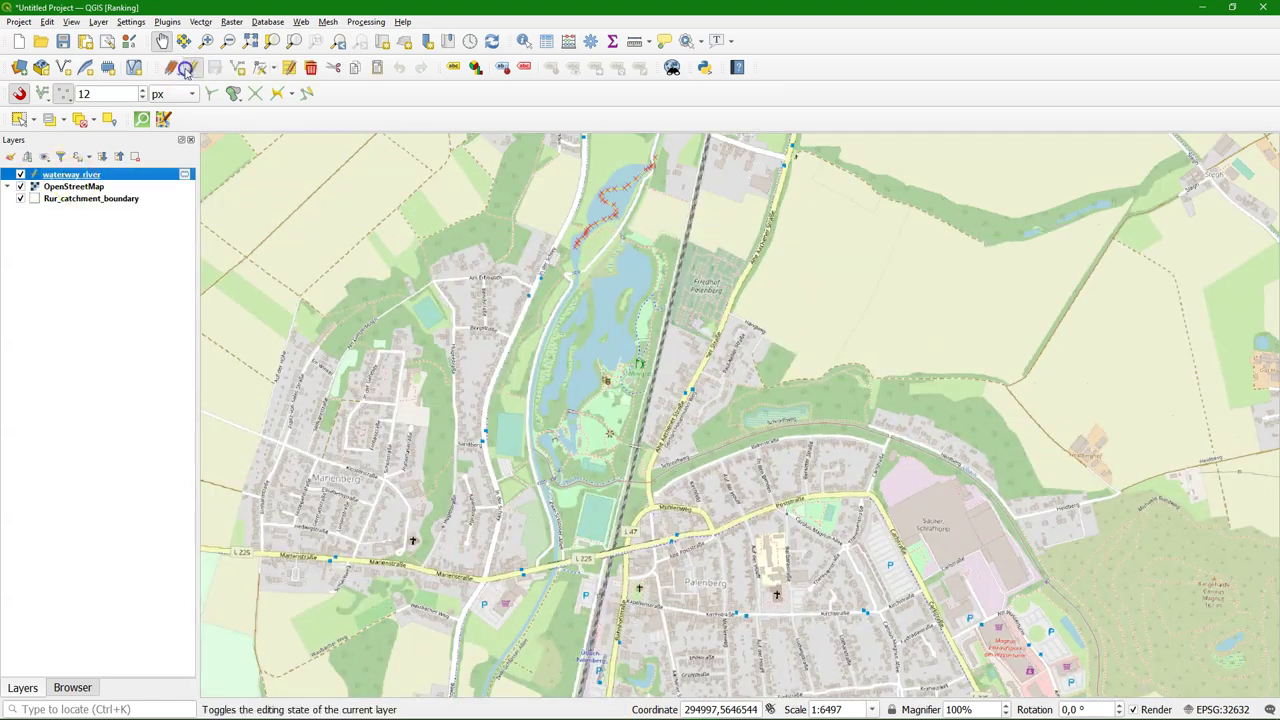
left_click(259, 67)
scroll(567, 277, "up", 2)
left_click(567, 277)
left_click(567, 277)
- Turn off editing and the basemap, return to Select Features, and zoom out to the catchment
left_click_drag(543, 457, 610, 385)
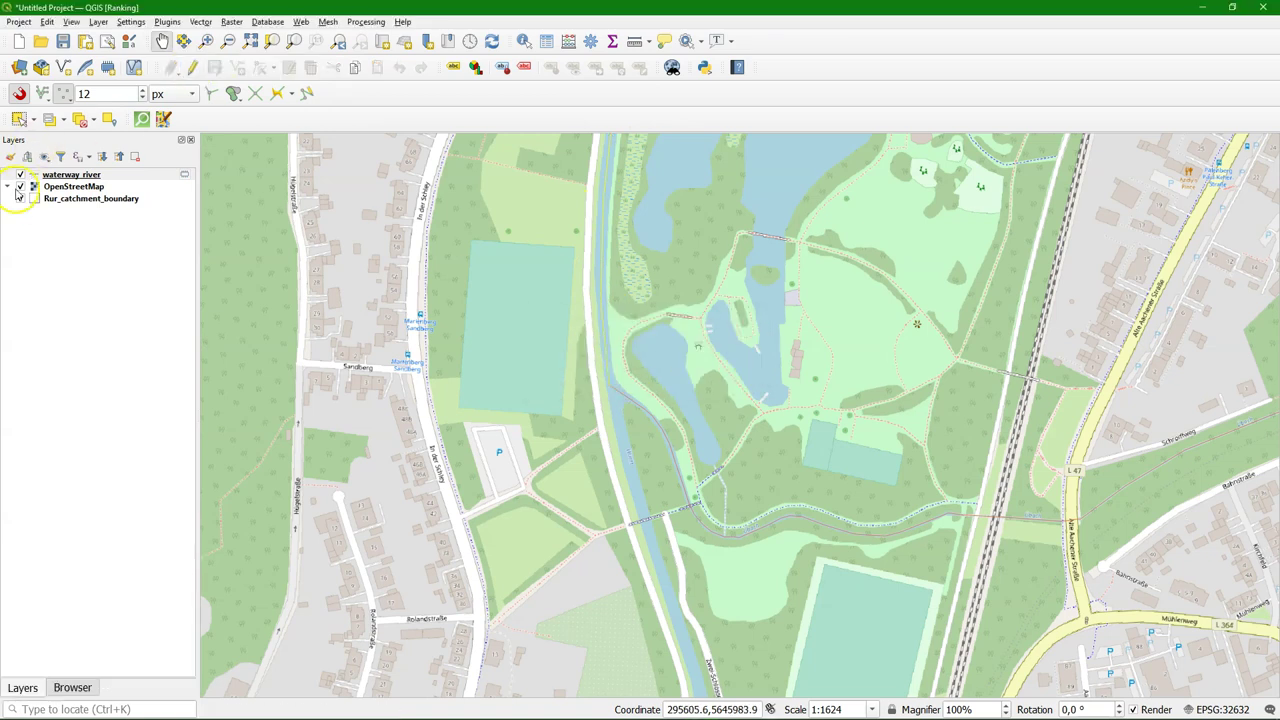
scroll(610, 385, "down", 4)
left_click(192, 67)
left_click(20, 186)
left_click(19, 118)
scroll(560, 409, "down", 4)
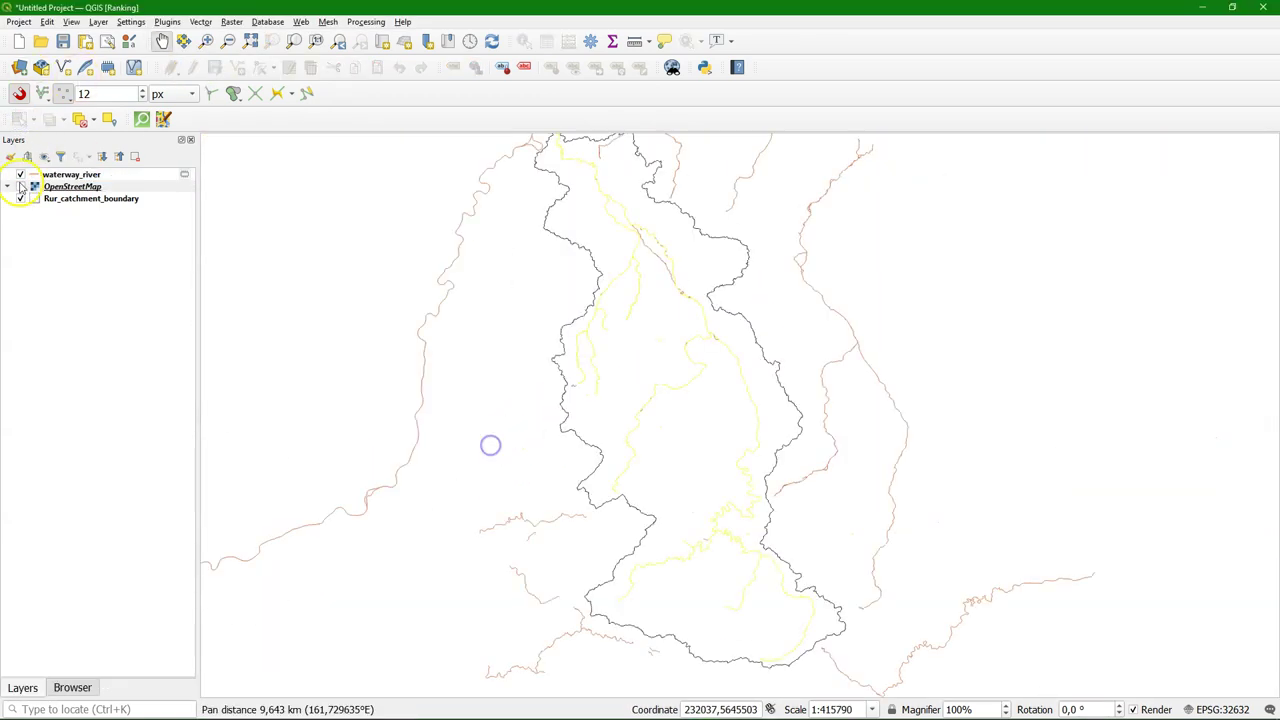
- Export the selected rivers as ESRI Shapefile Z:\ranking\rivers_selected.shp in EPSG:32632 and add it to the map
left_click(71, 174)
right_click(95, 175)
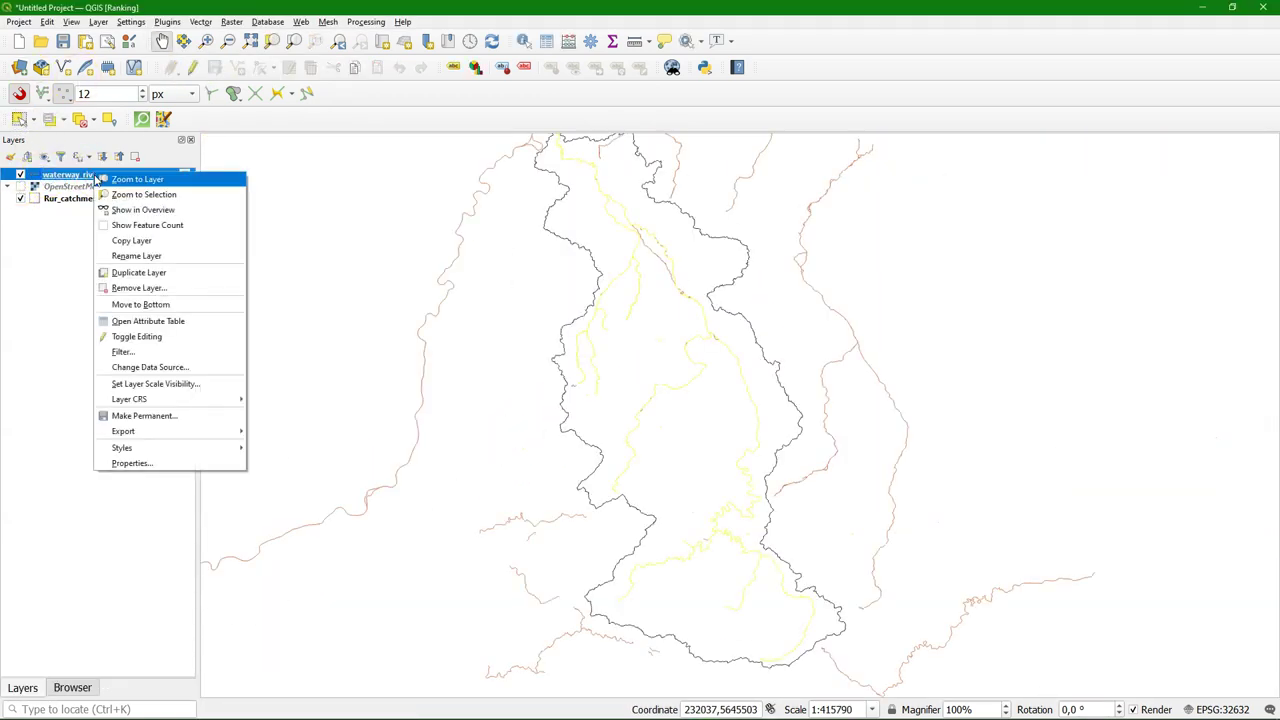
mouse_move(185, 432)
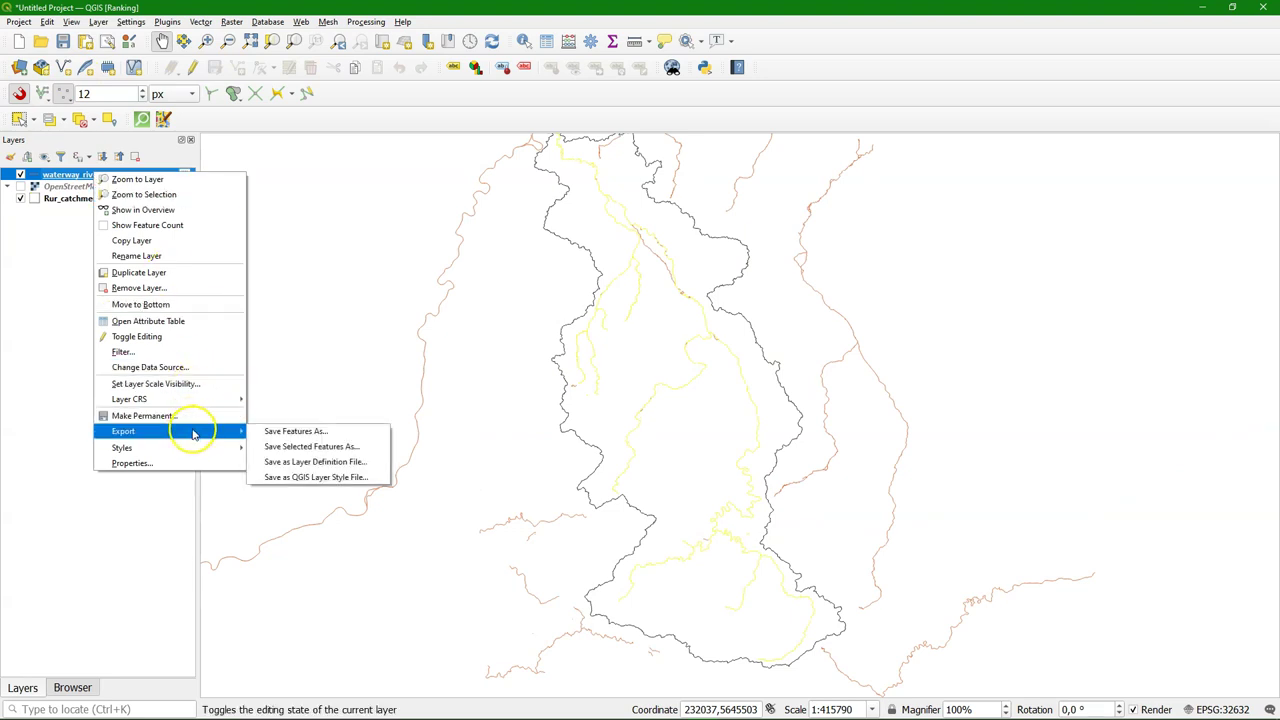
left_click(287, 452)
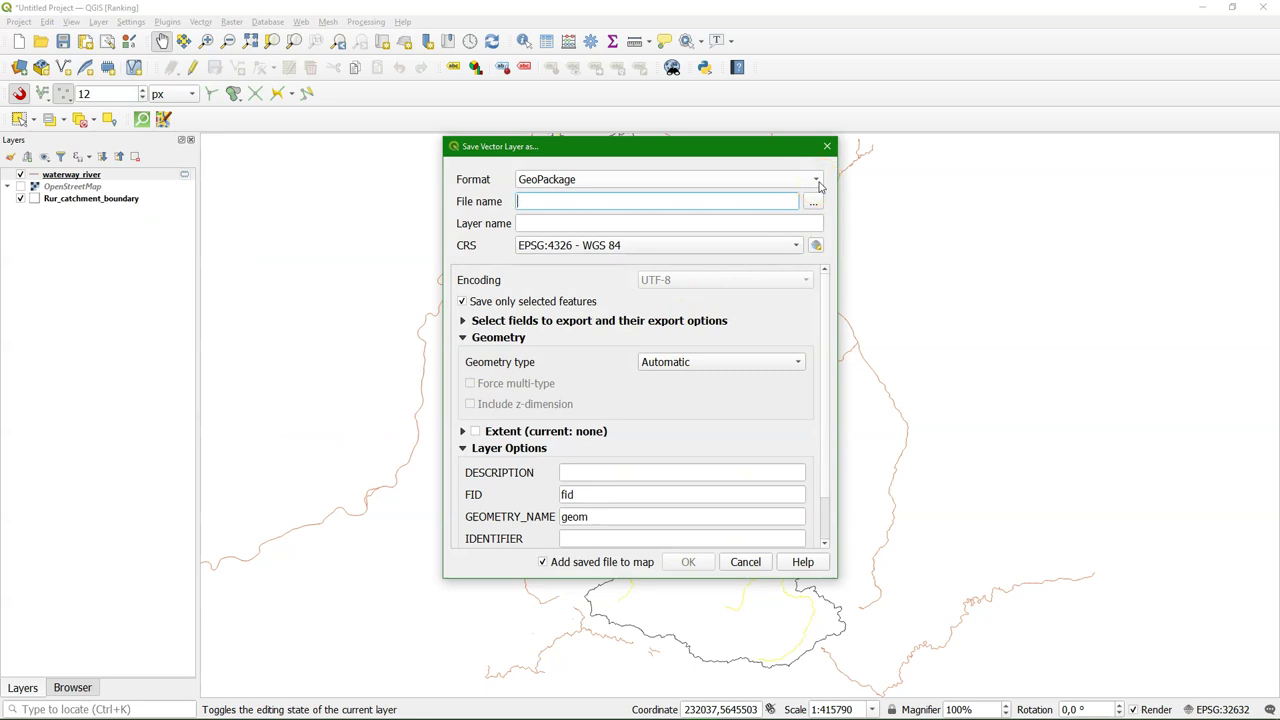
left_click(818, 184)
left_click(629, 194)
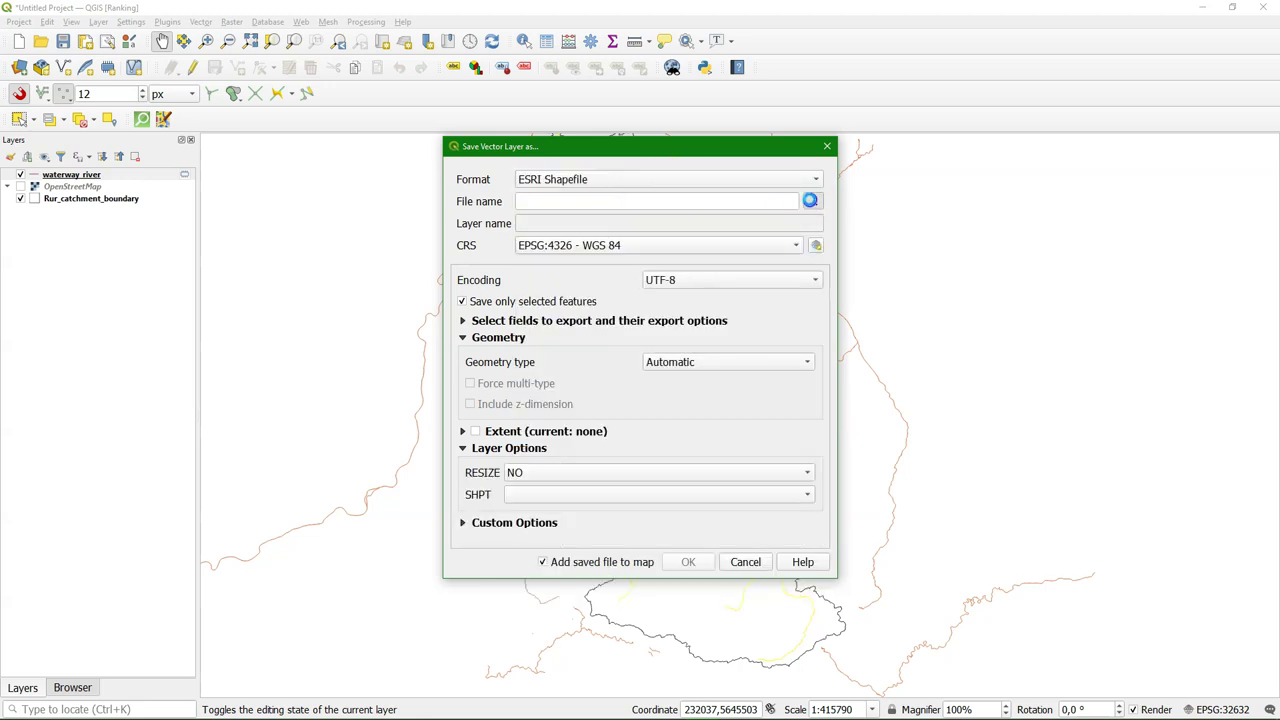
left_click(810, 201)
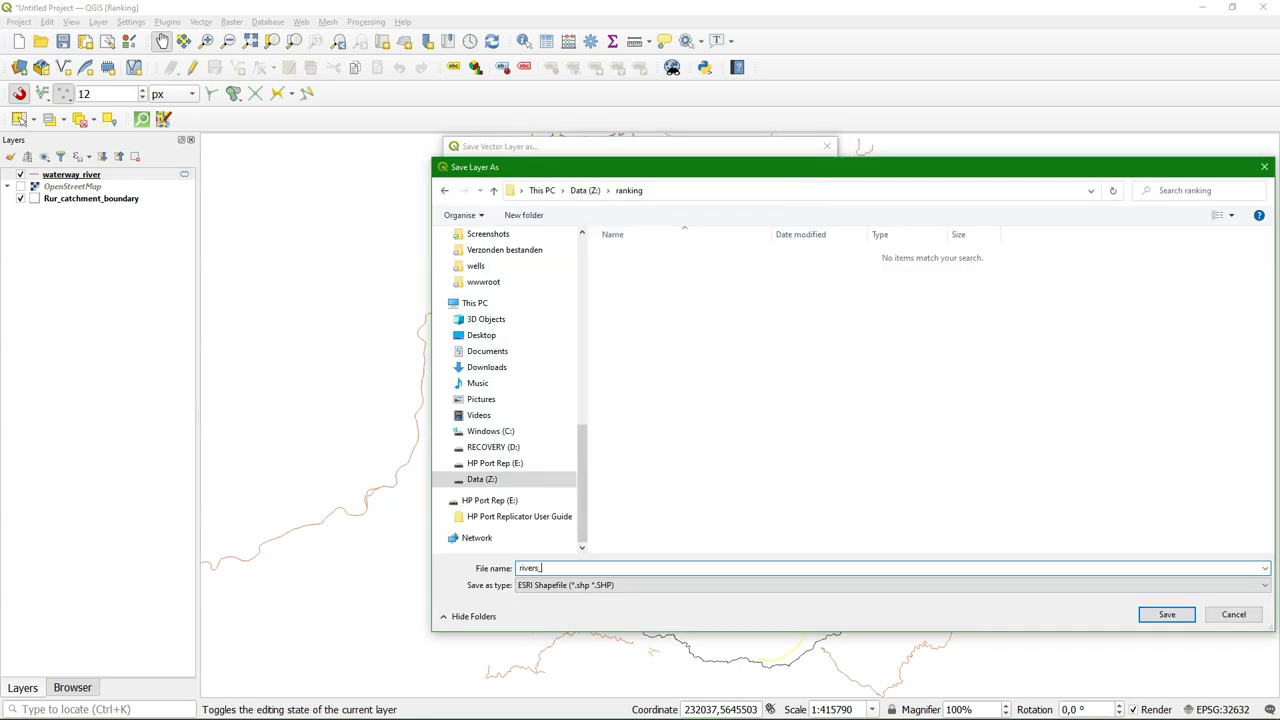
left_click(1165, 616)
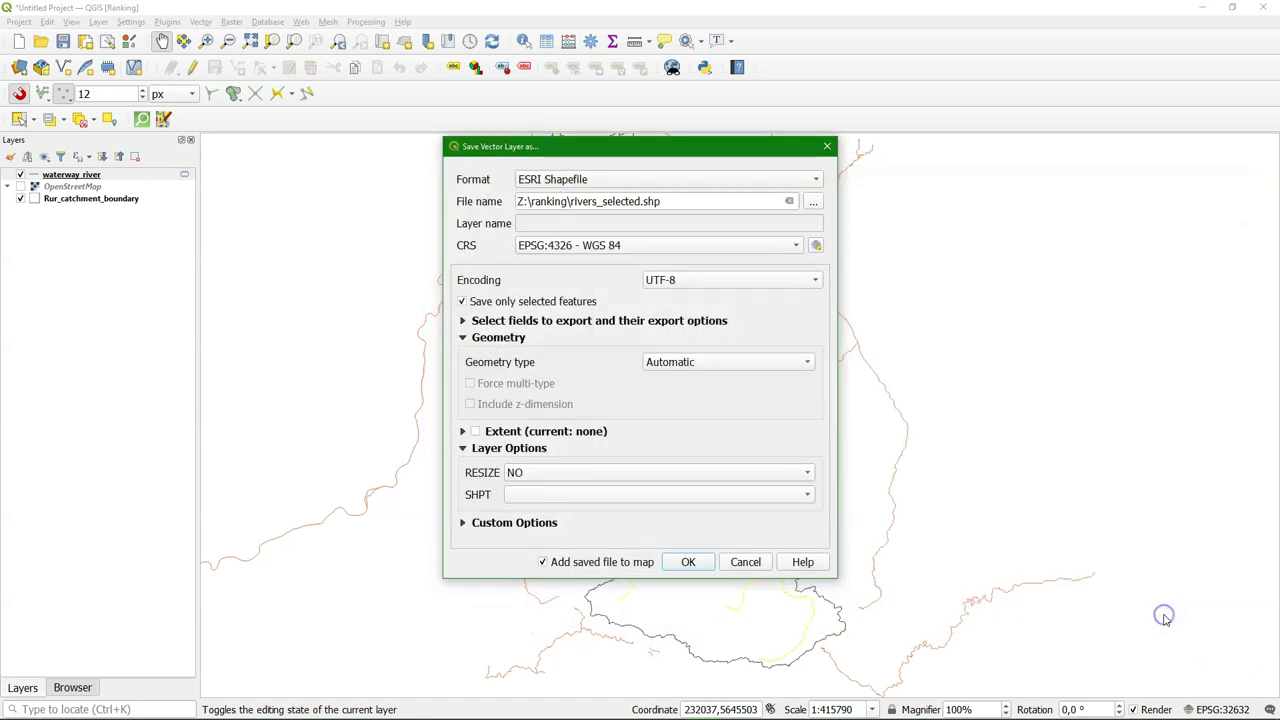
left_click(777, 245)
left_click(702, 262)
left_click(688, 562)
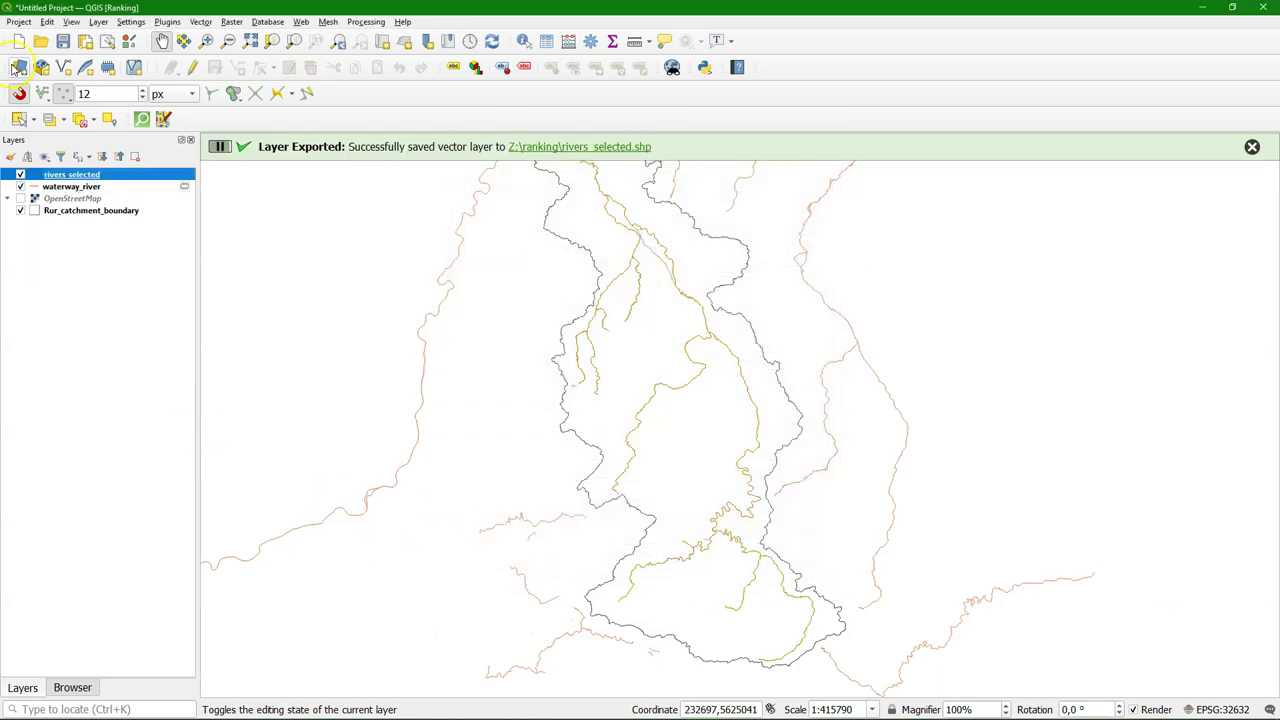
- Hide waterway_river, clear the selection, zoom out, and make rivers_selected the active layer
left_click(20, 187)
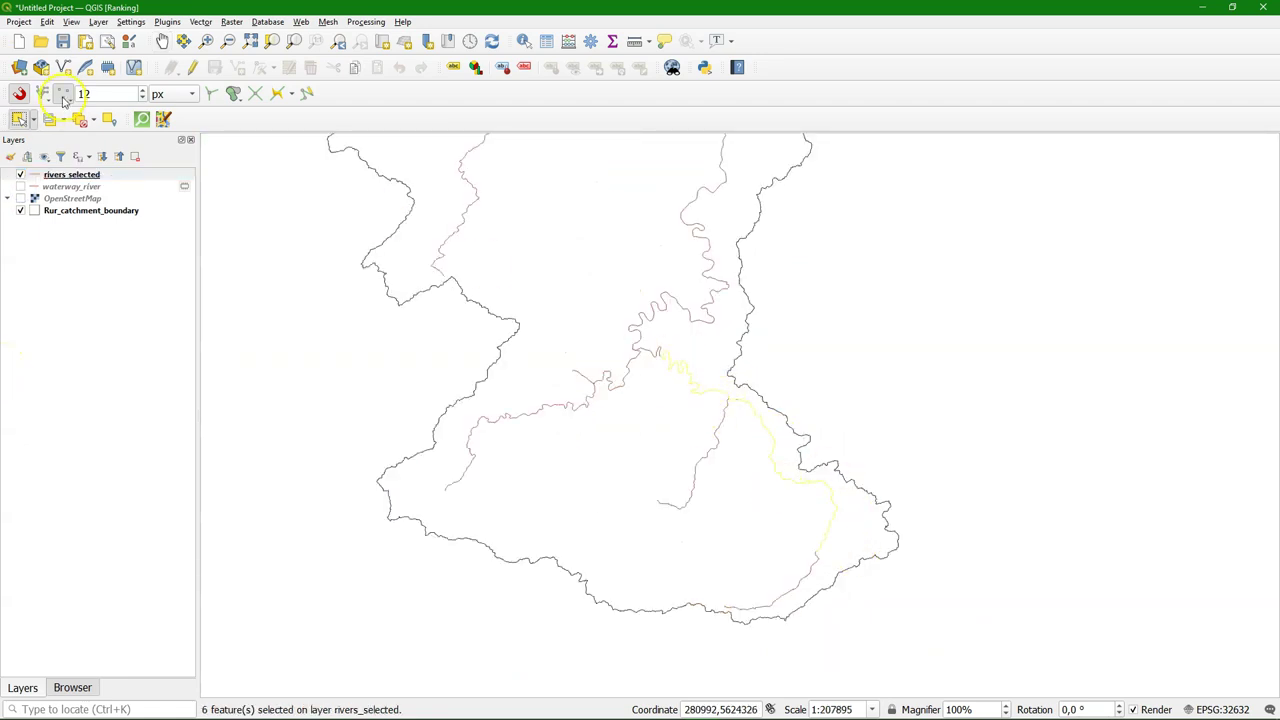
left_click(83, 120)
scroll(604, 356, "down", 1)
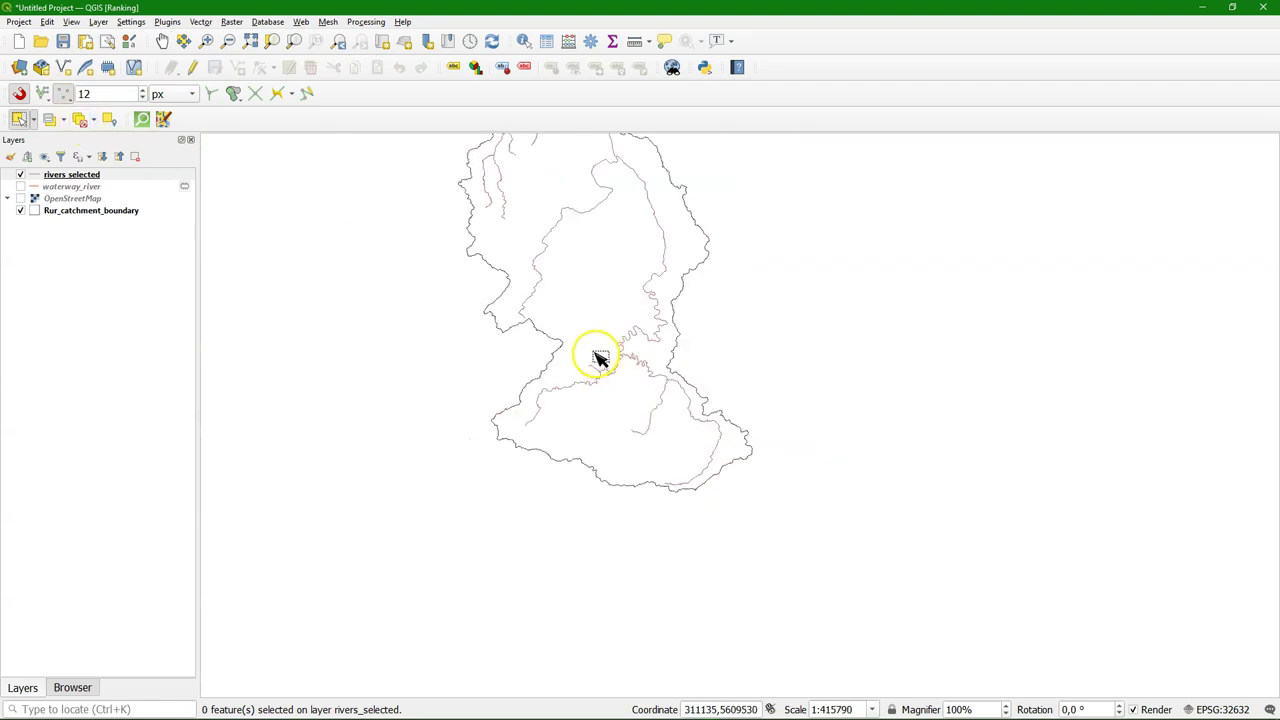
left_click(85, 177)
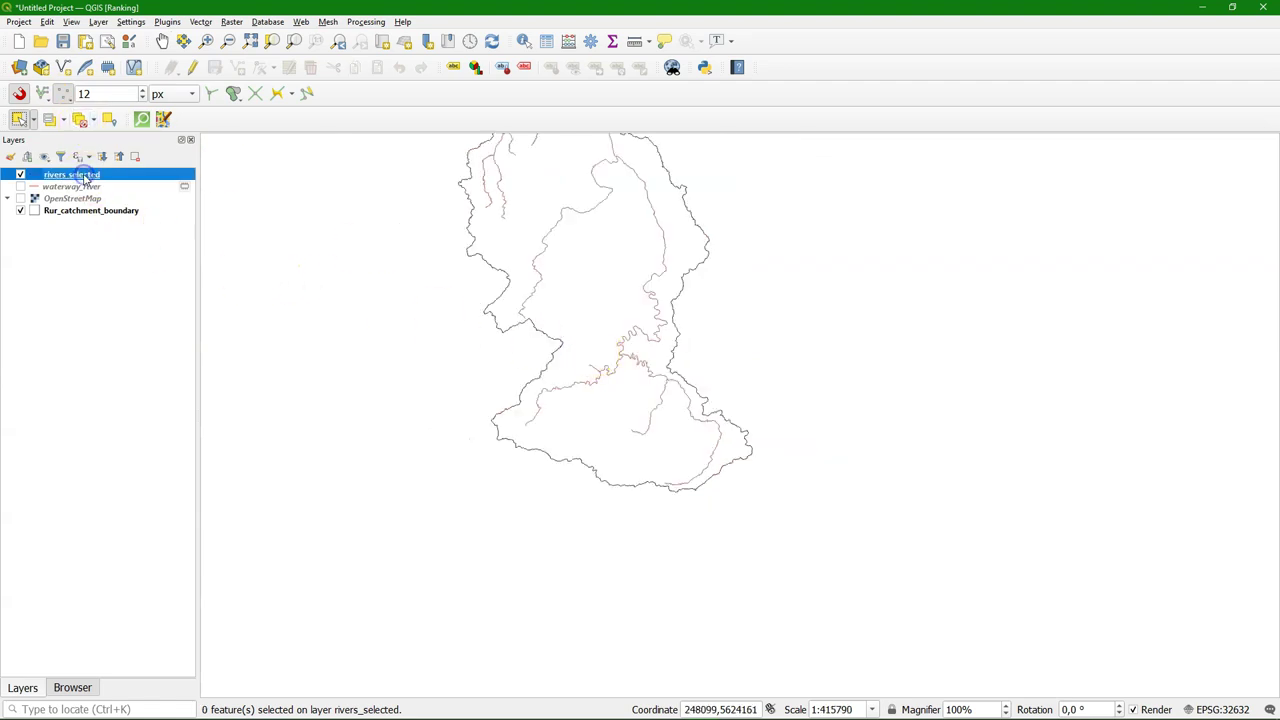
- Dissolve rivers_selected into a single feature saved as rivers_selected_dissolved.shp
left_click(201, 21)
mouse_move(260, 36)
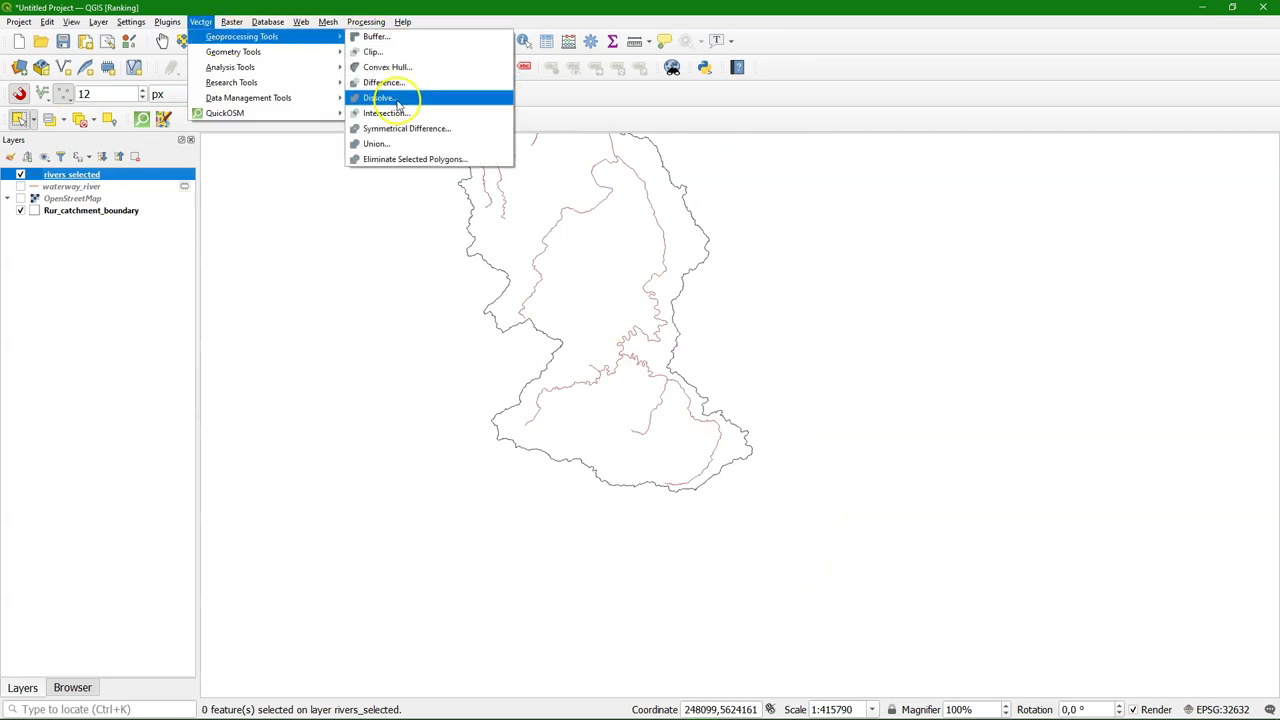
left_click(397, 100)
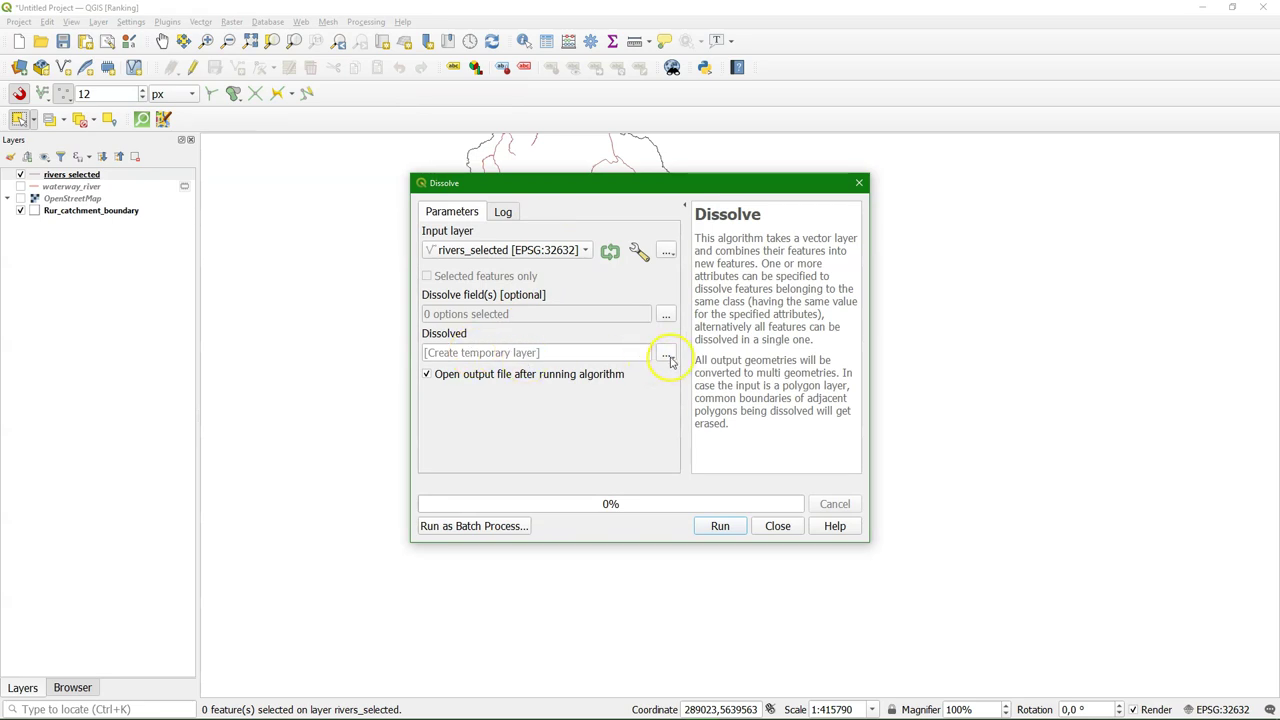
left_click(668, 356)
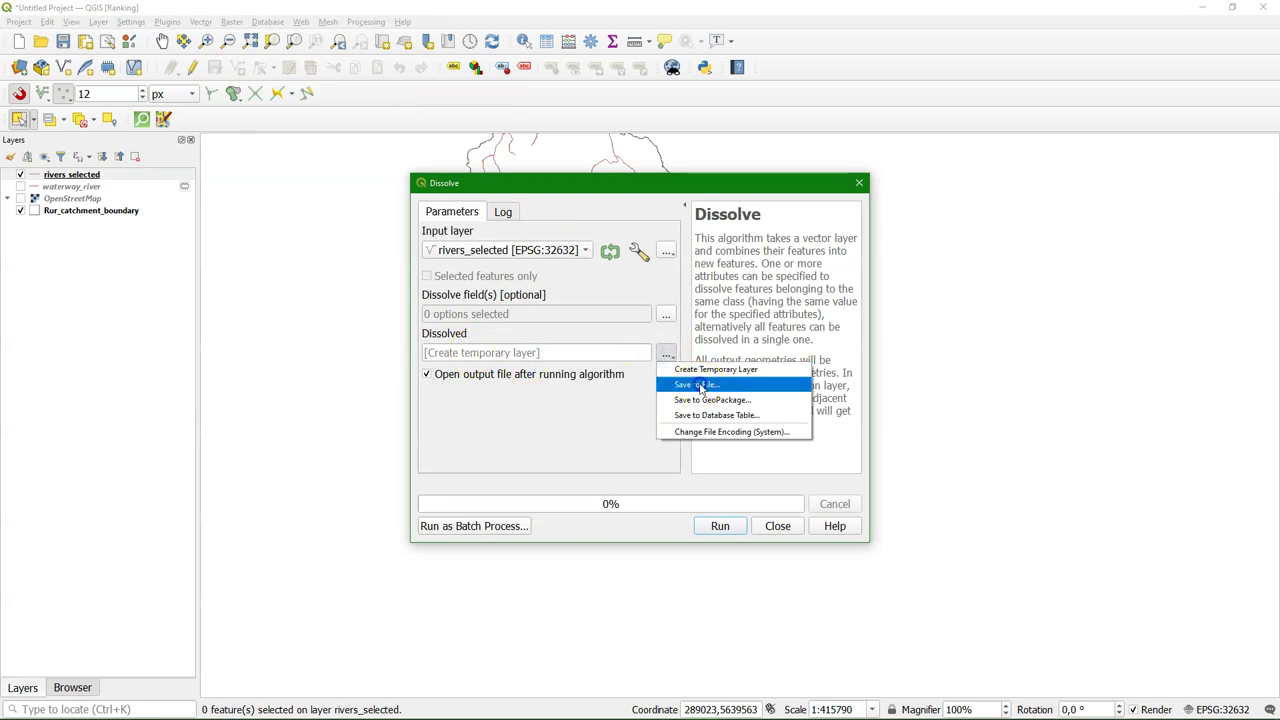
left_click(700, 387)
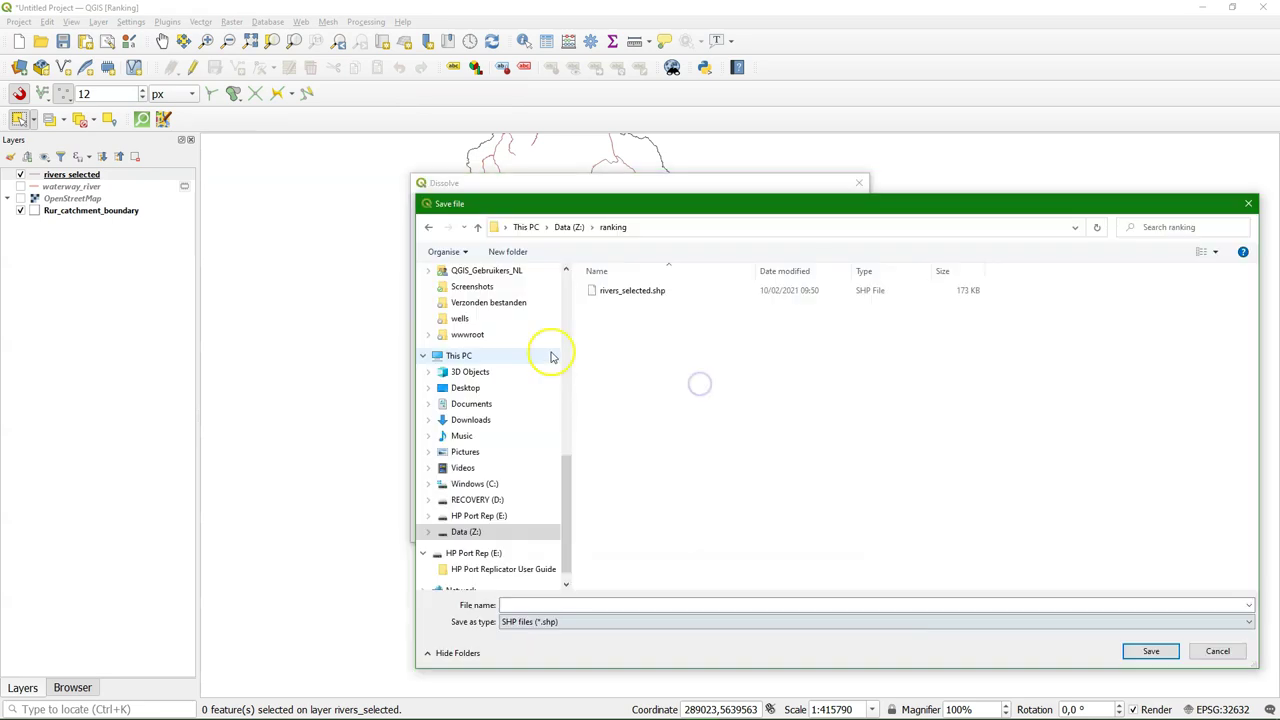
left_click(640, 290)
left_click(553, 605)
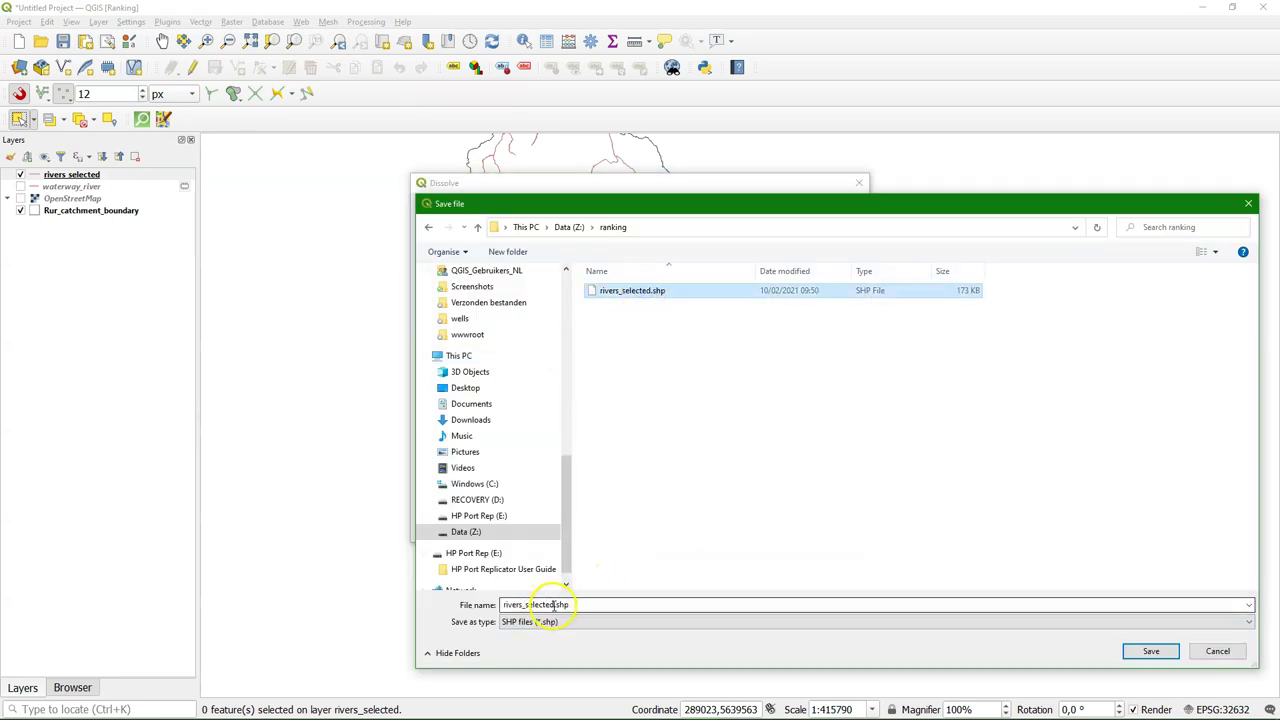
left_click(553, 605)
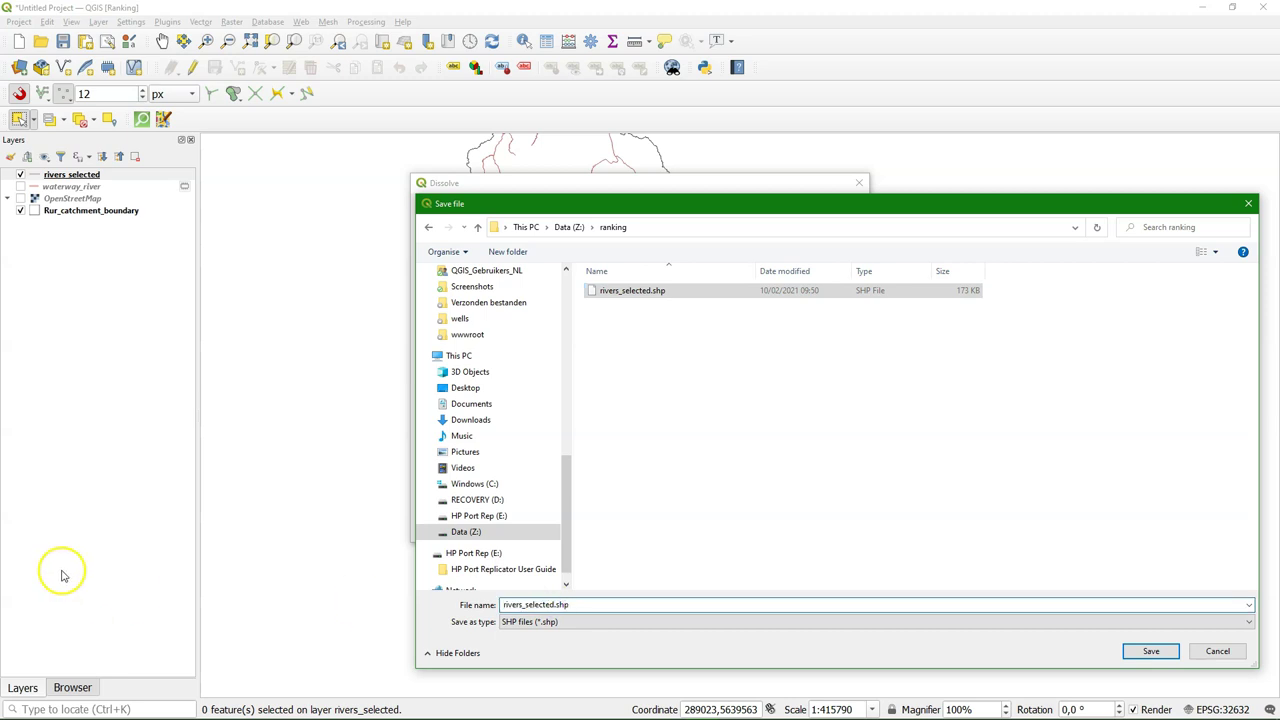
type("dissolved")
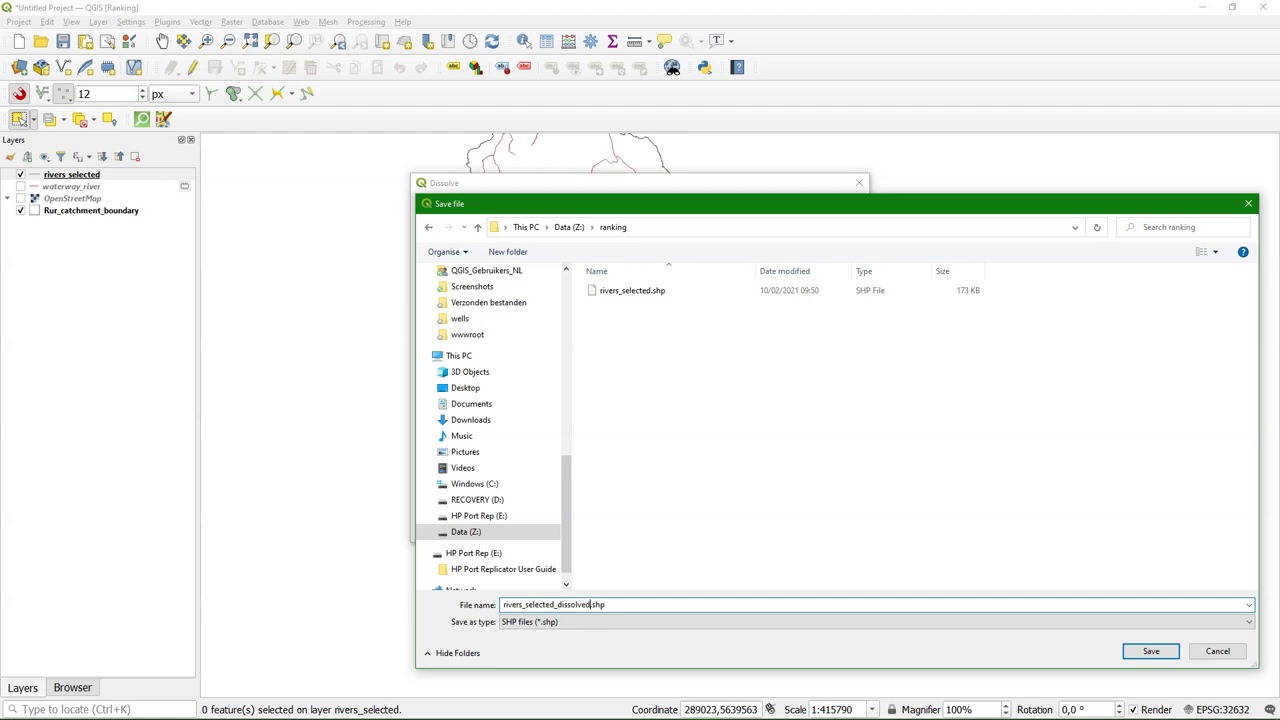
key("Return")
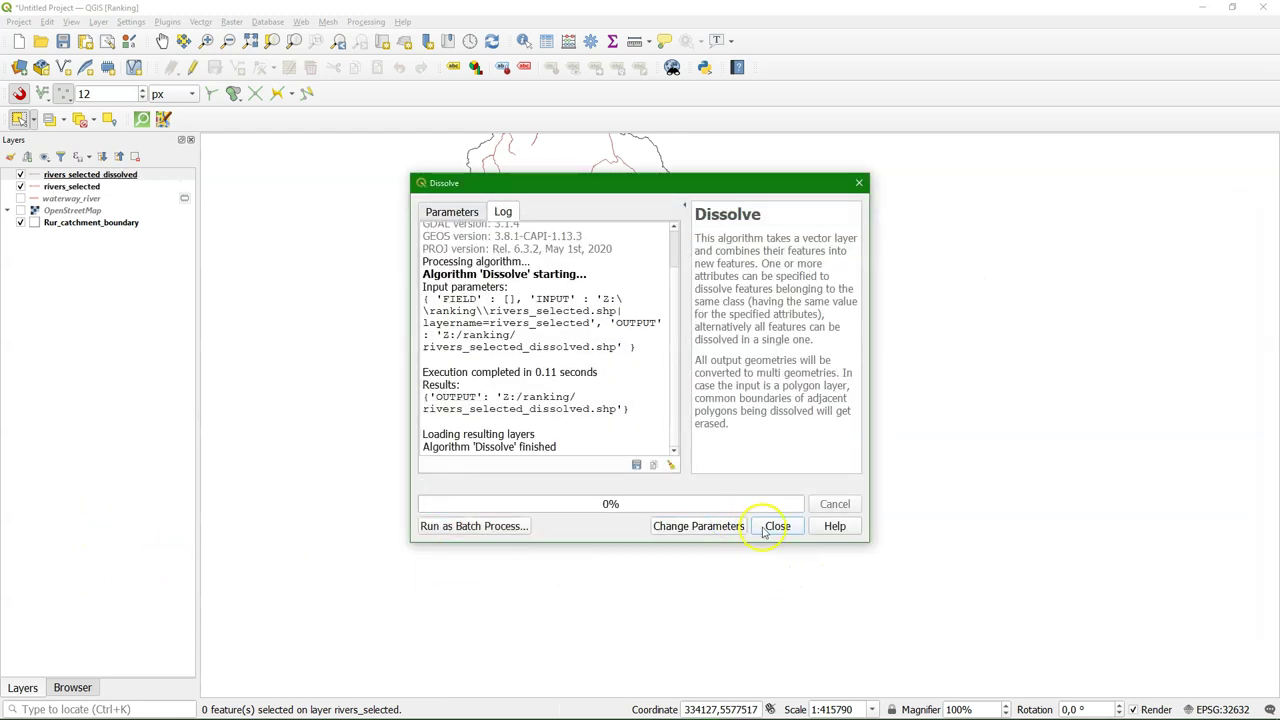
left_click(776, 526)
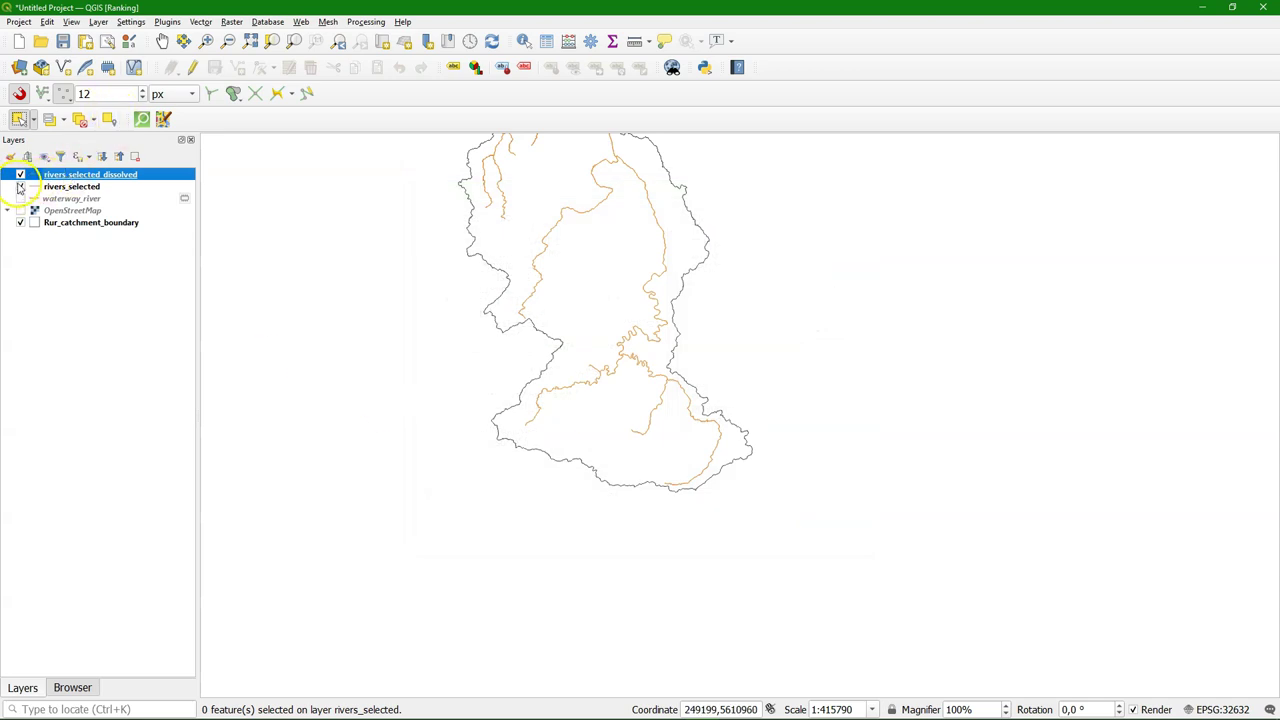
- Select the dissolved river feature to check it and pan to show the whole catchment
left_click(576, 391)
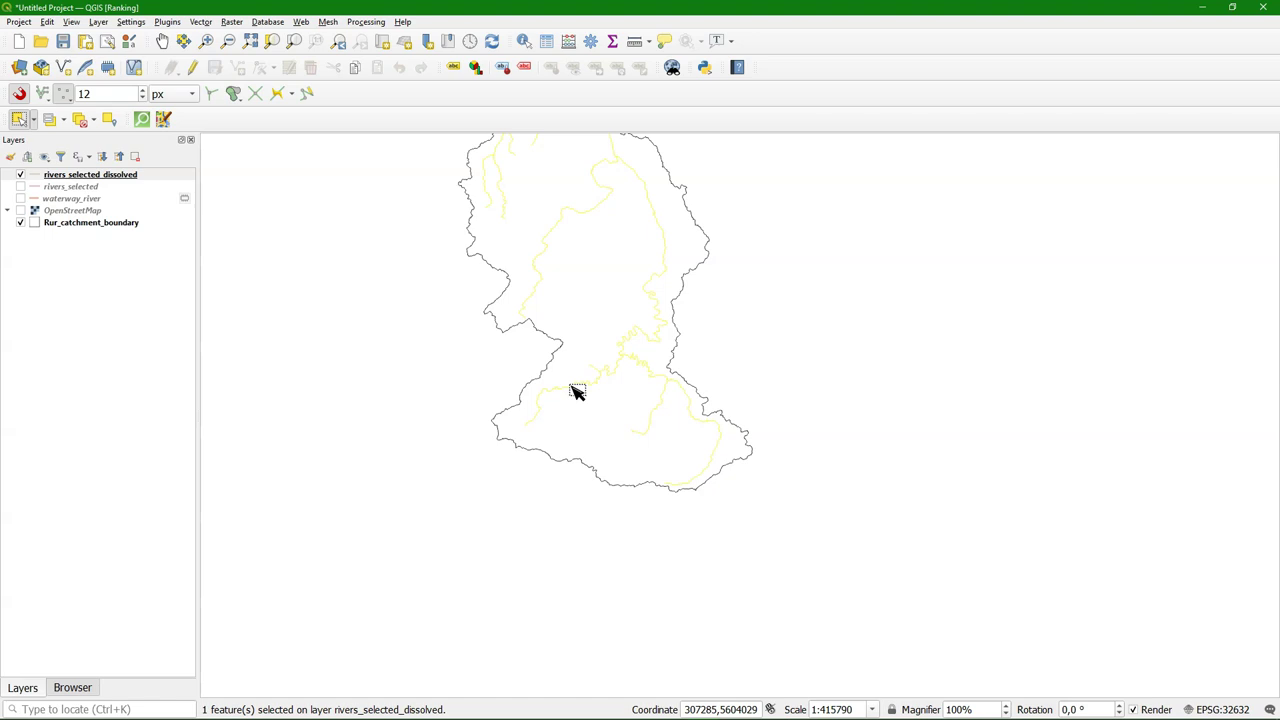
left_click(66, 159)
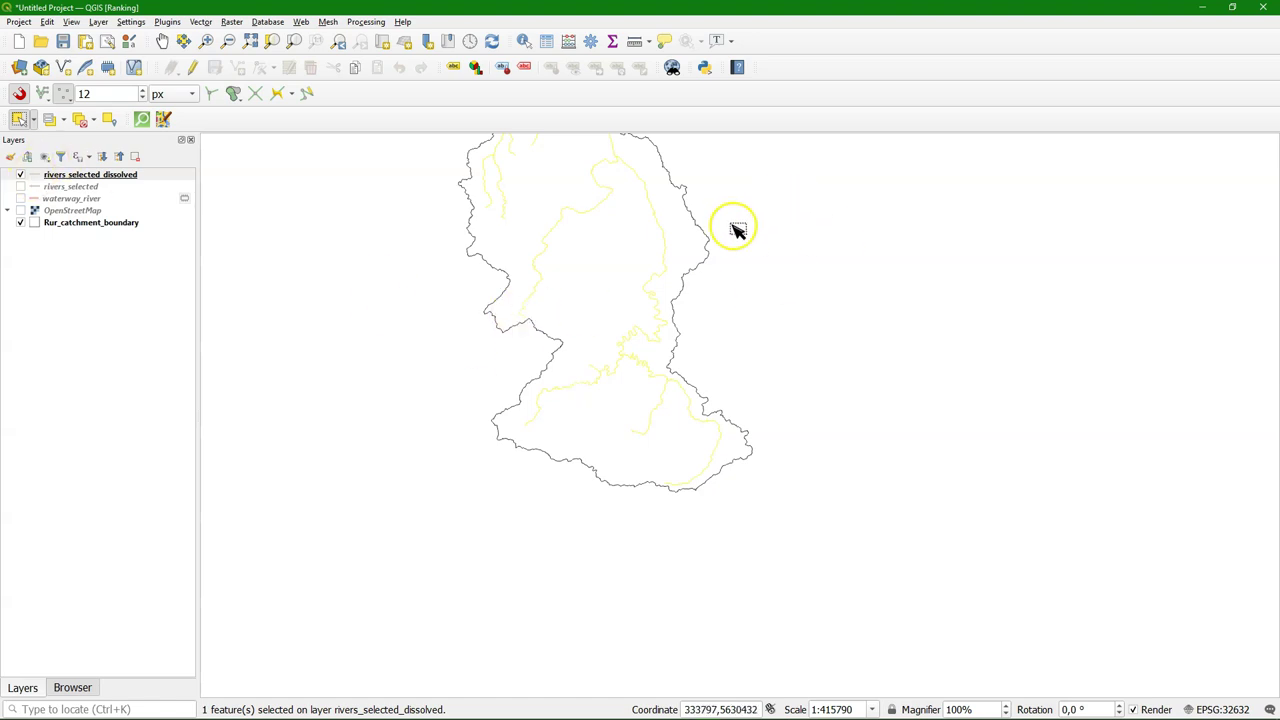
left_click_drag(734, 231, 752, 432)
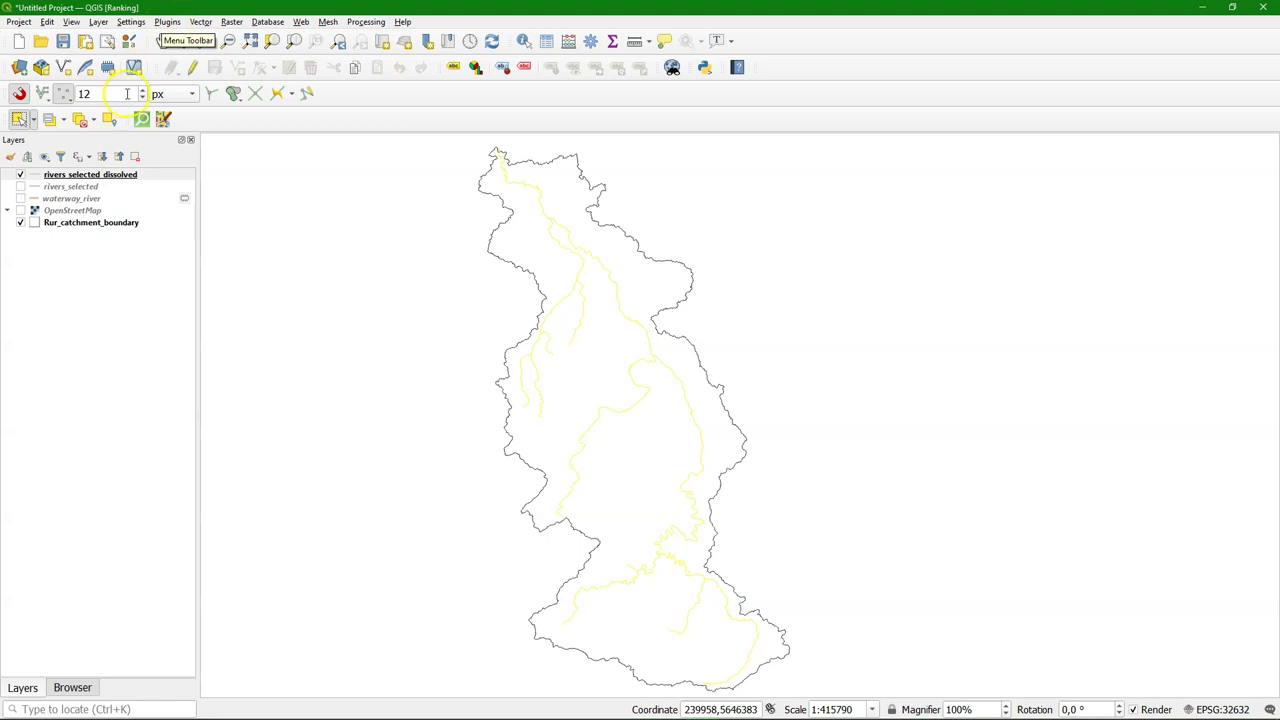
- Find the Lines Ranking plugin by searching 'lines' in the plugin manager and install it
left_click(81, 120)
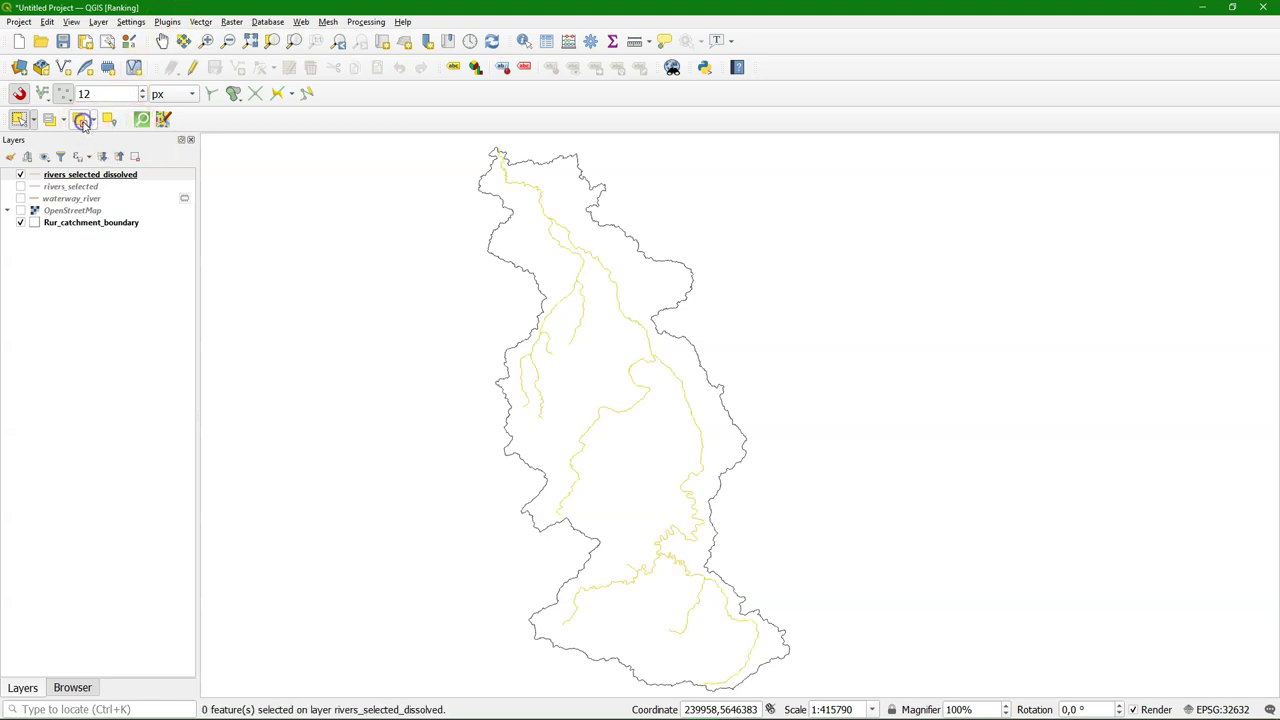
left_click(168, 23)
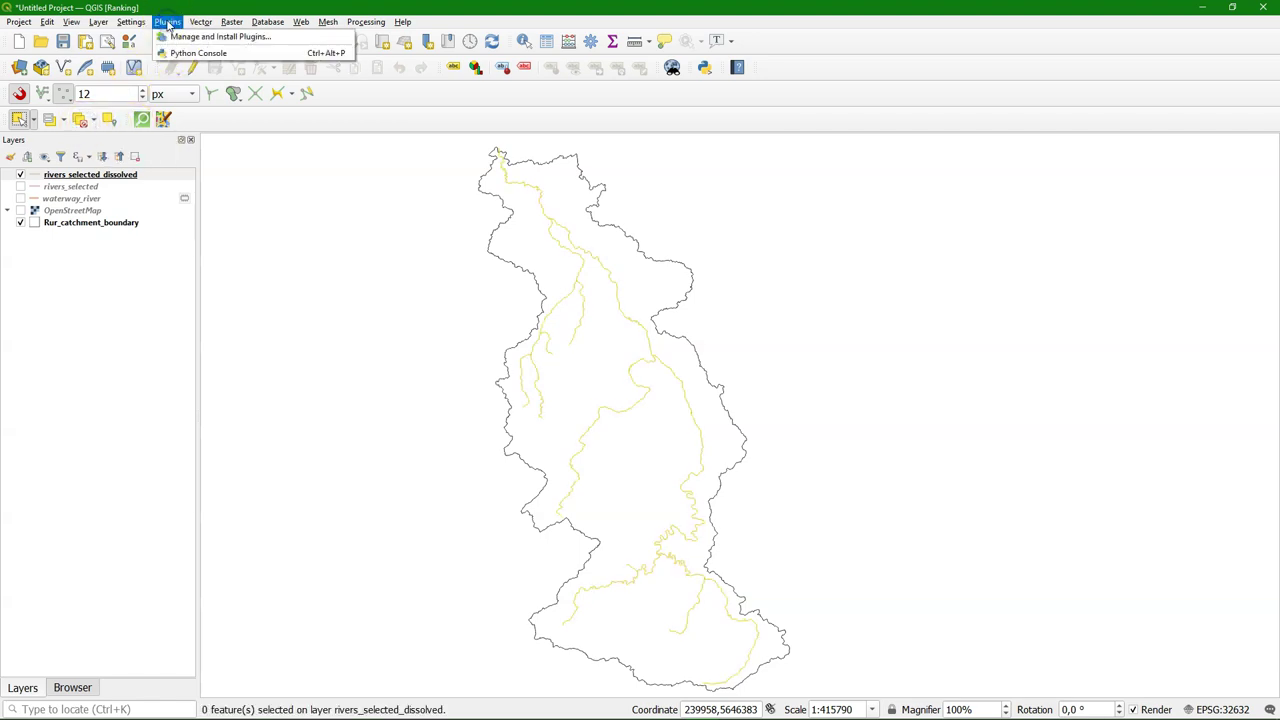
left_click(187, 37)
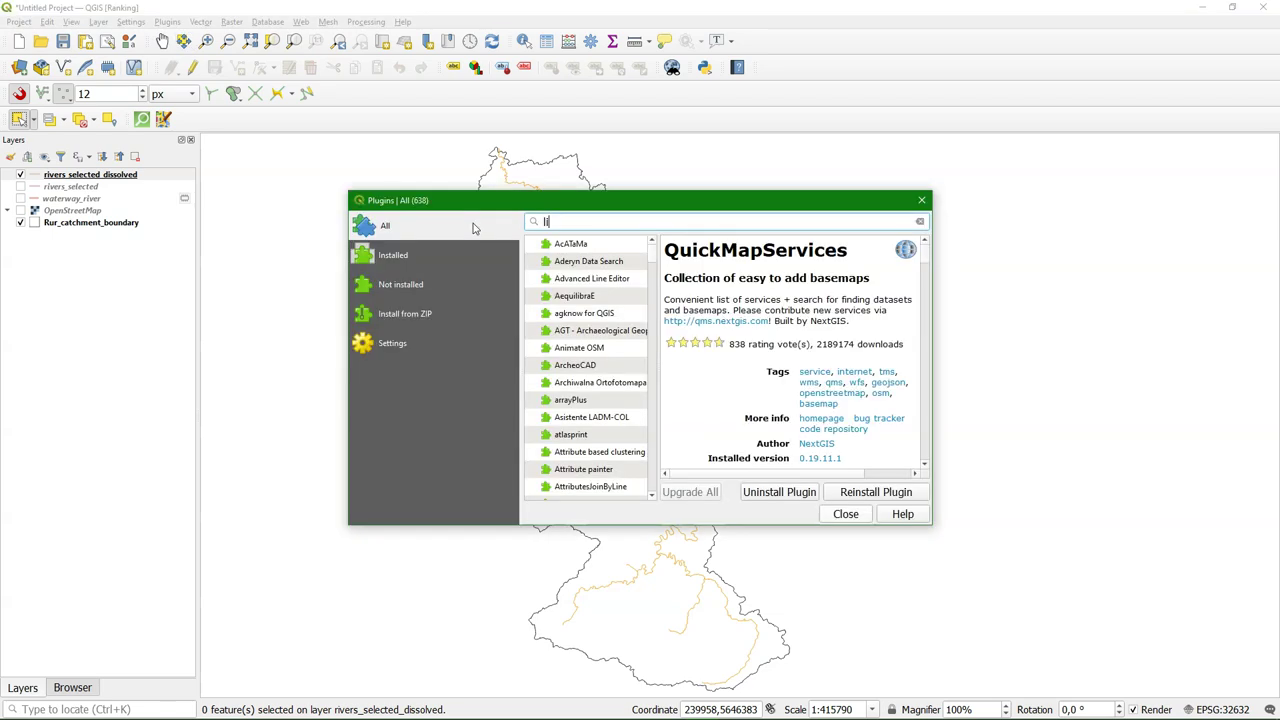
type("lines")
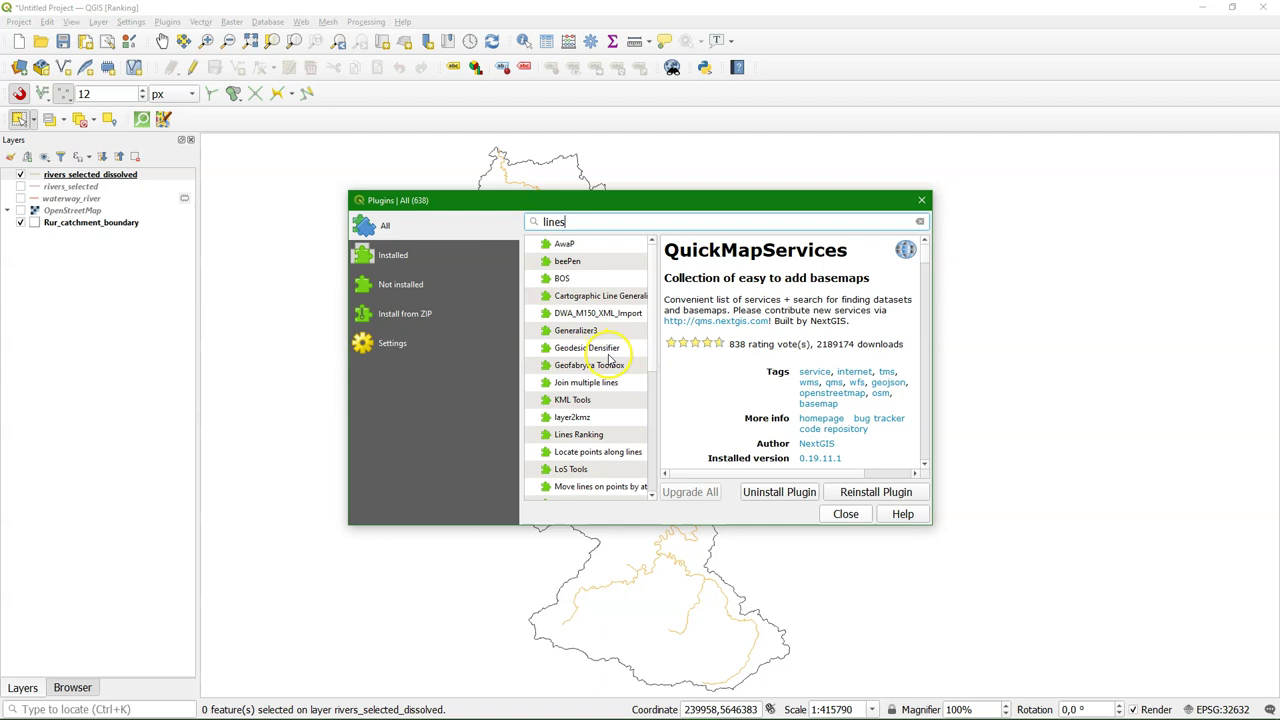
left_click(578, 435)
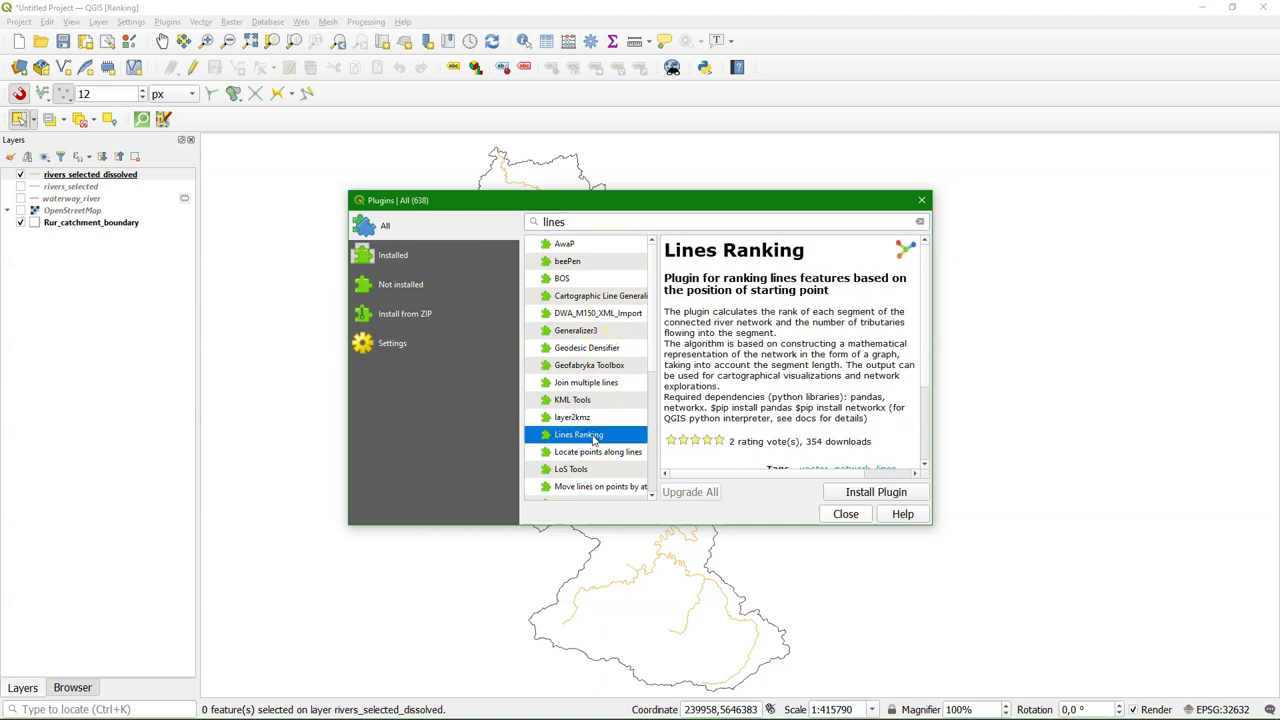
left_click(855, 490)
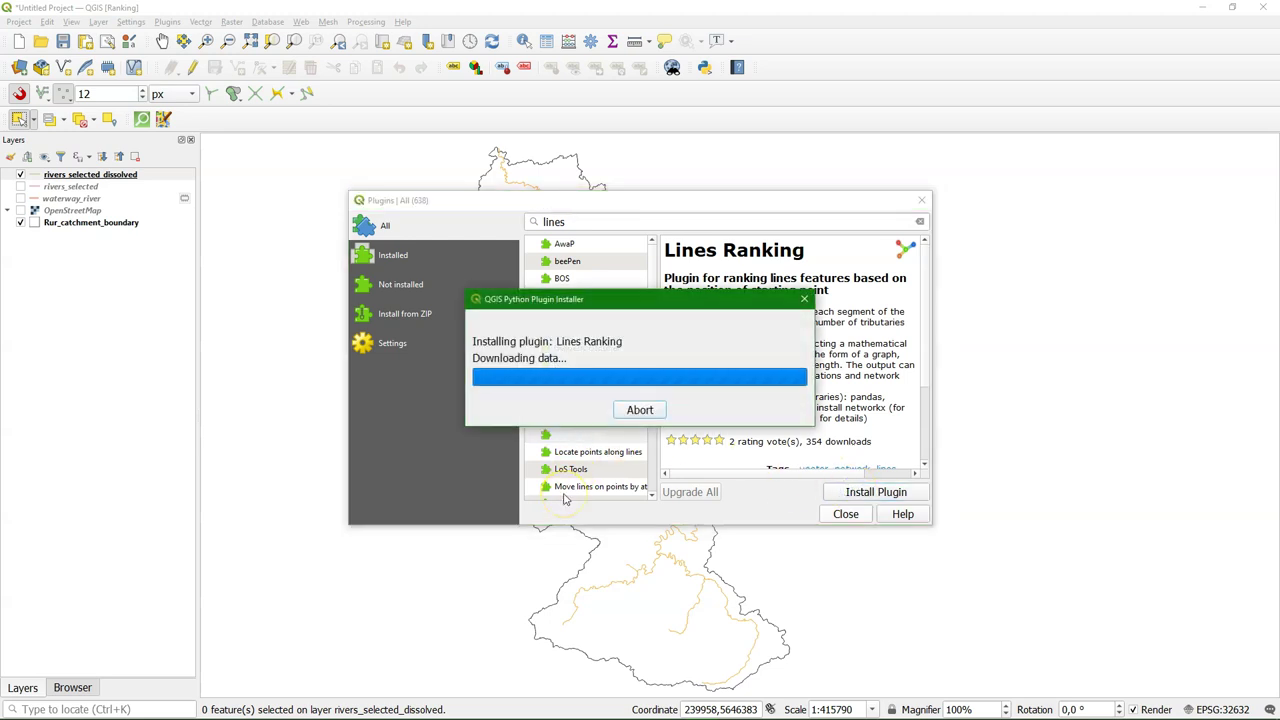
left_click(845, 515)
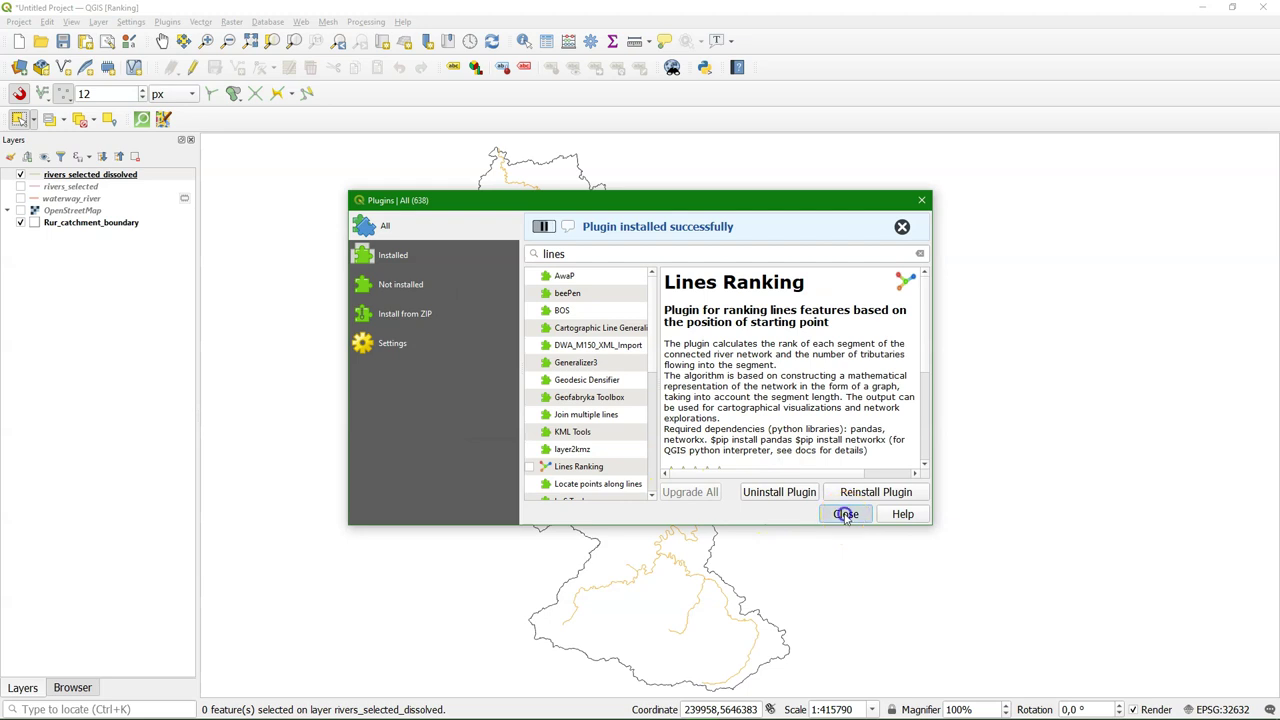
- Save the project as 'ranking'
left_click(19, 21)
left_click(44, 150)
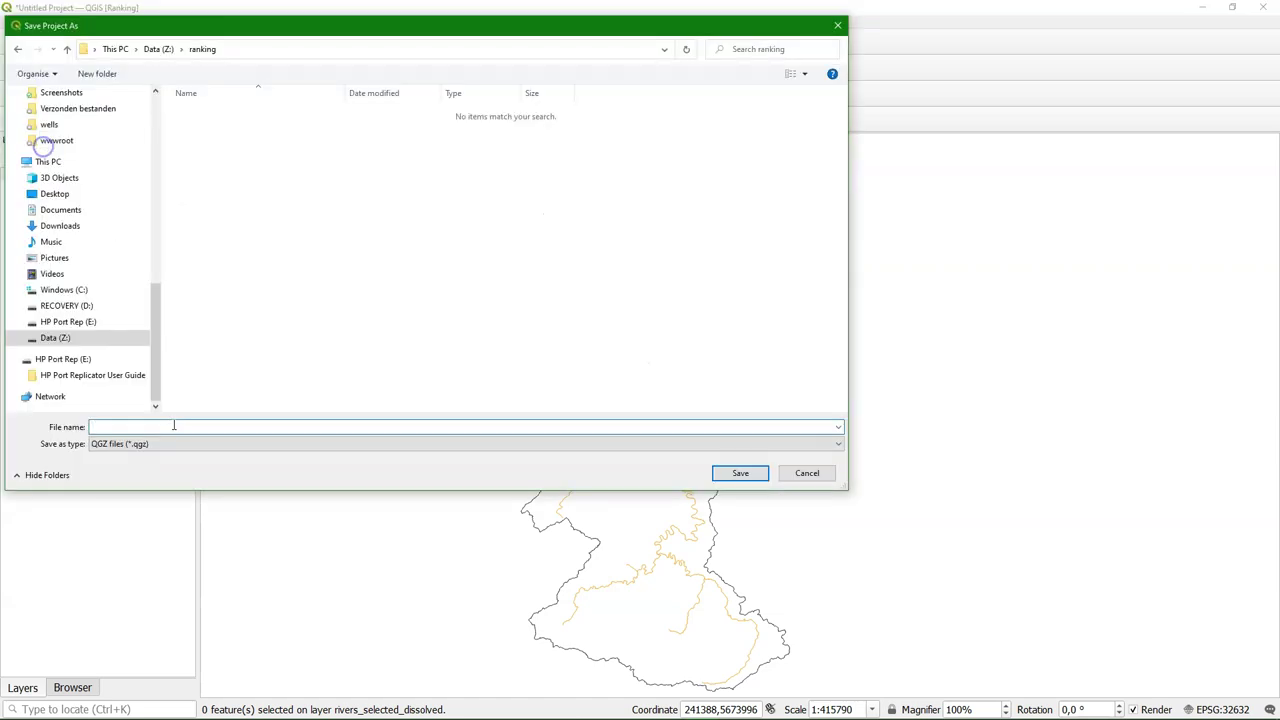
type("ranking")
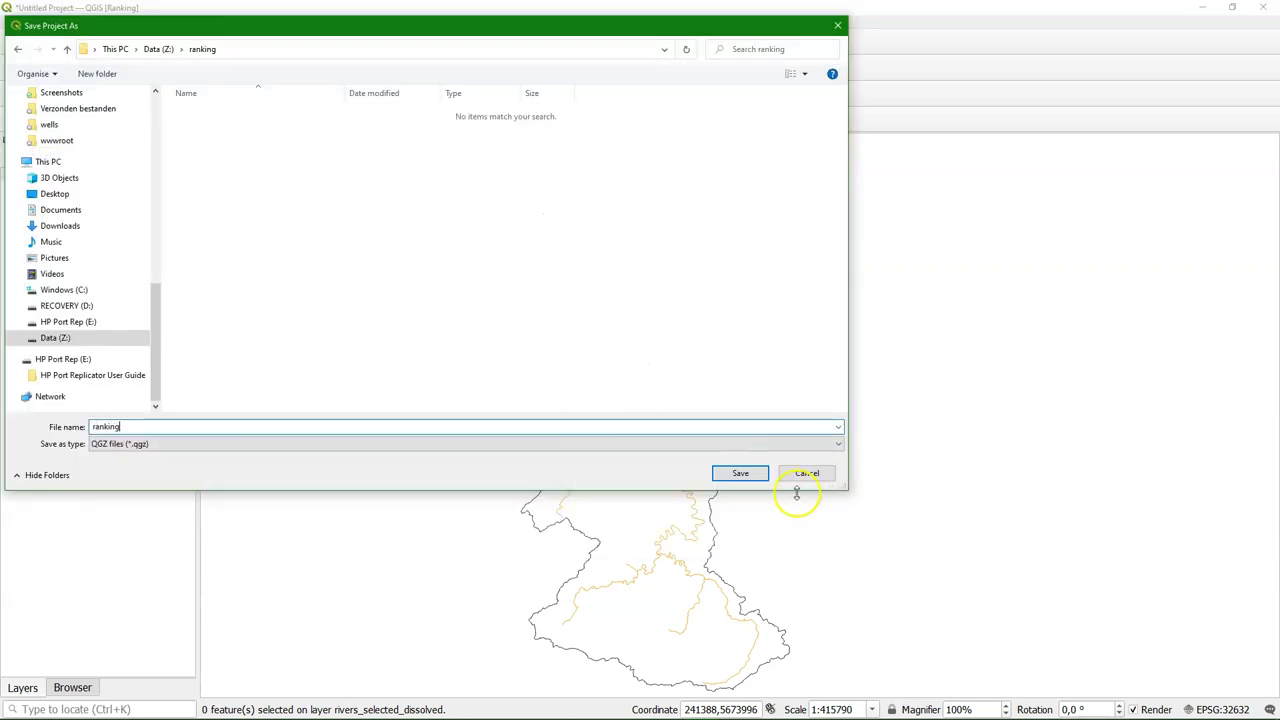
left_click(745, 475)
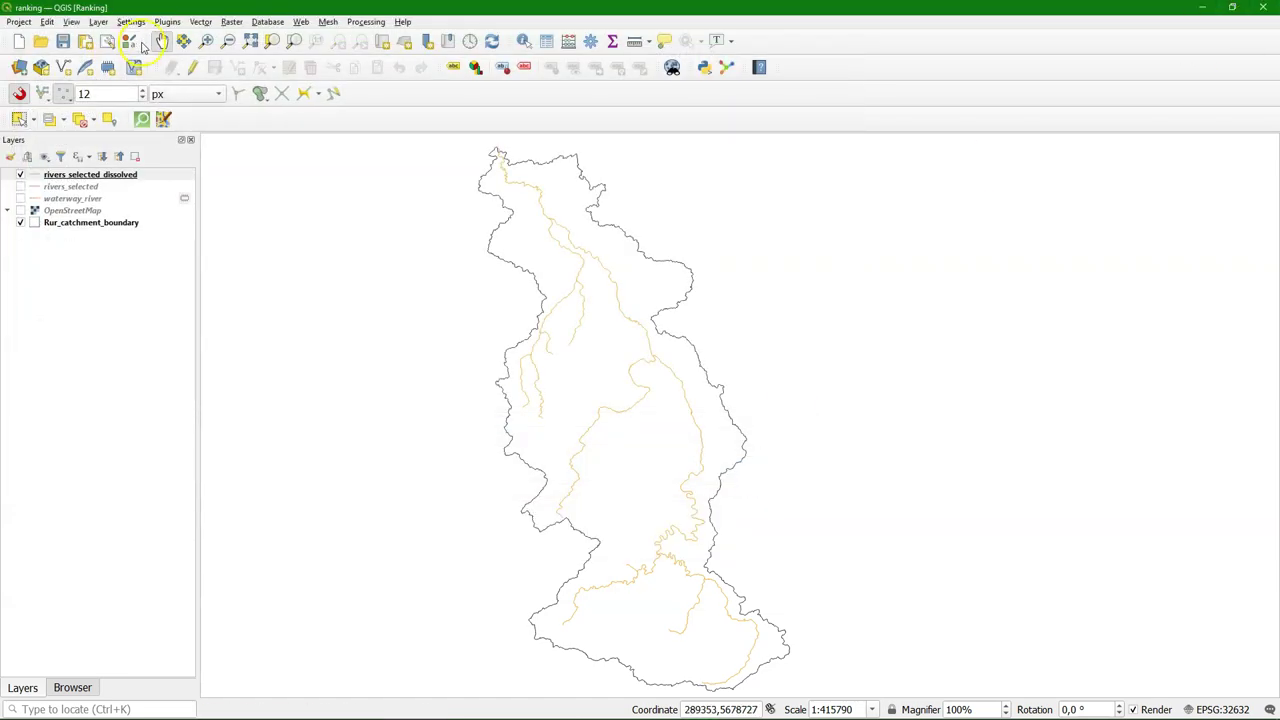
- Run Lines Ranking on rivers_selected_dissolved from a start point picked at the catchment's northern tip
left_click(206, 40)
left_click_drag(462, 143, 560, 183)
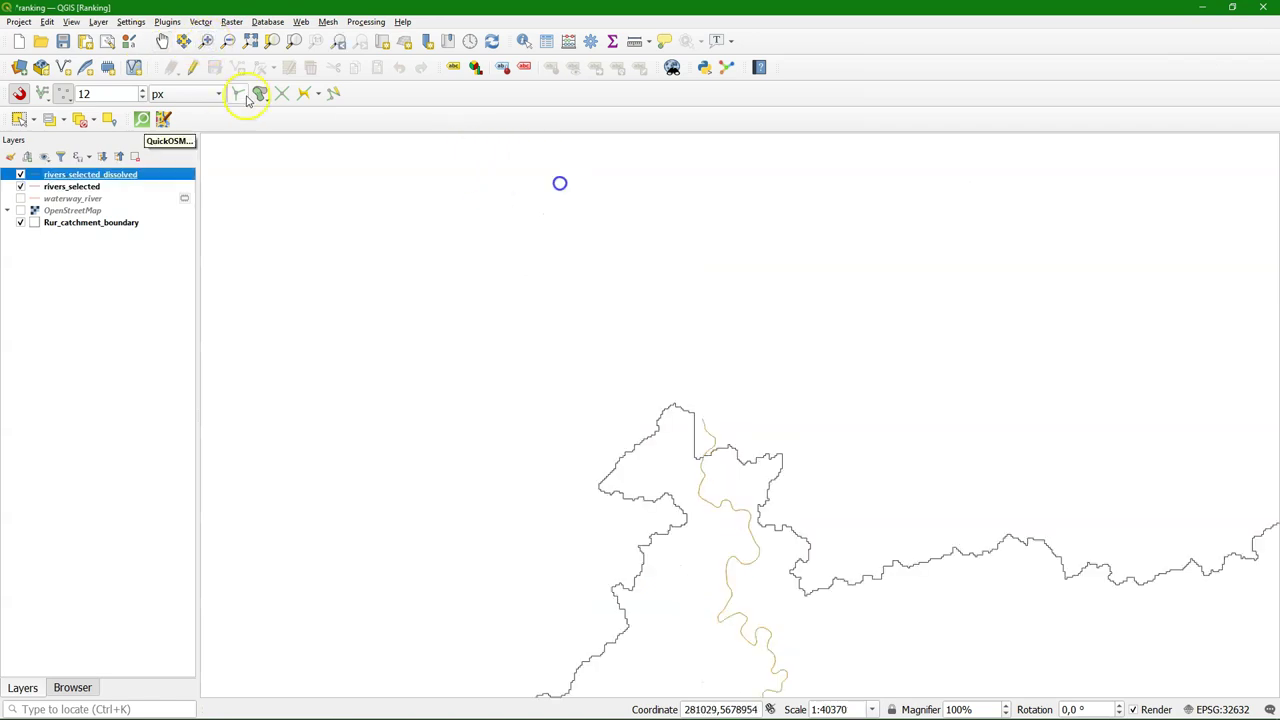
left_click(716, 38)
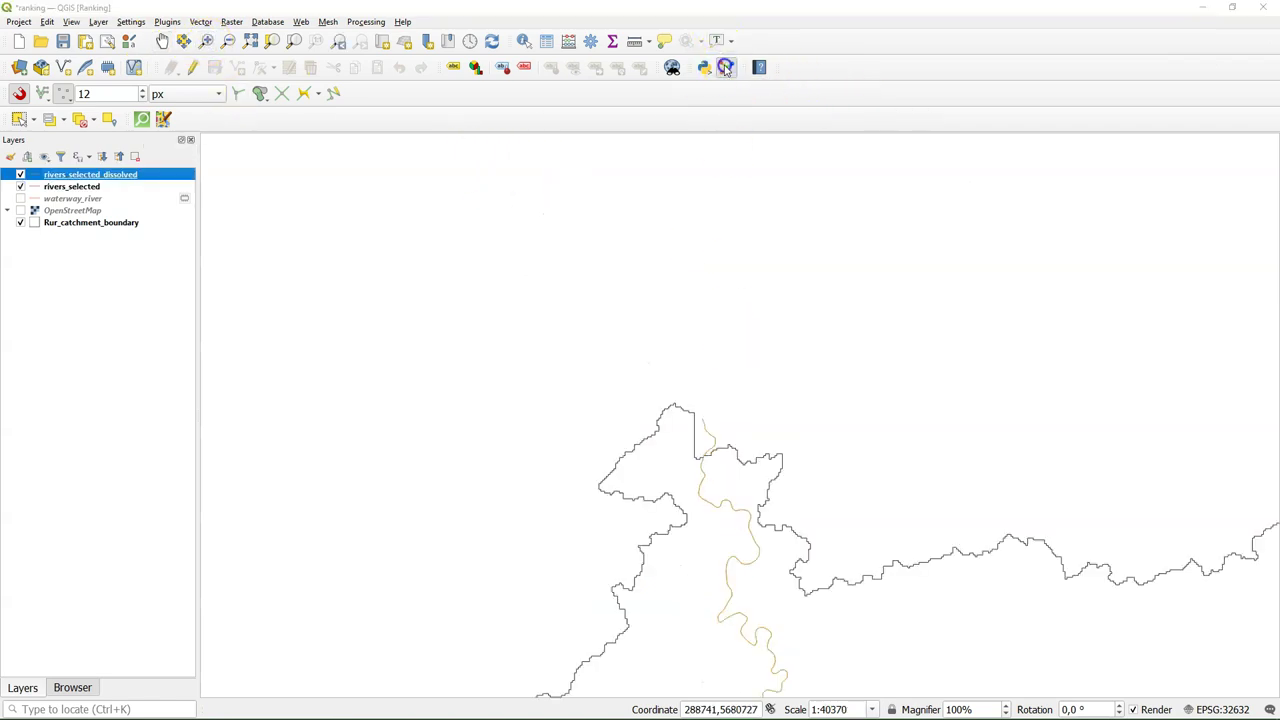
left_click_drag(571, 108, 996, 48)
left_click(1138, 222)
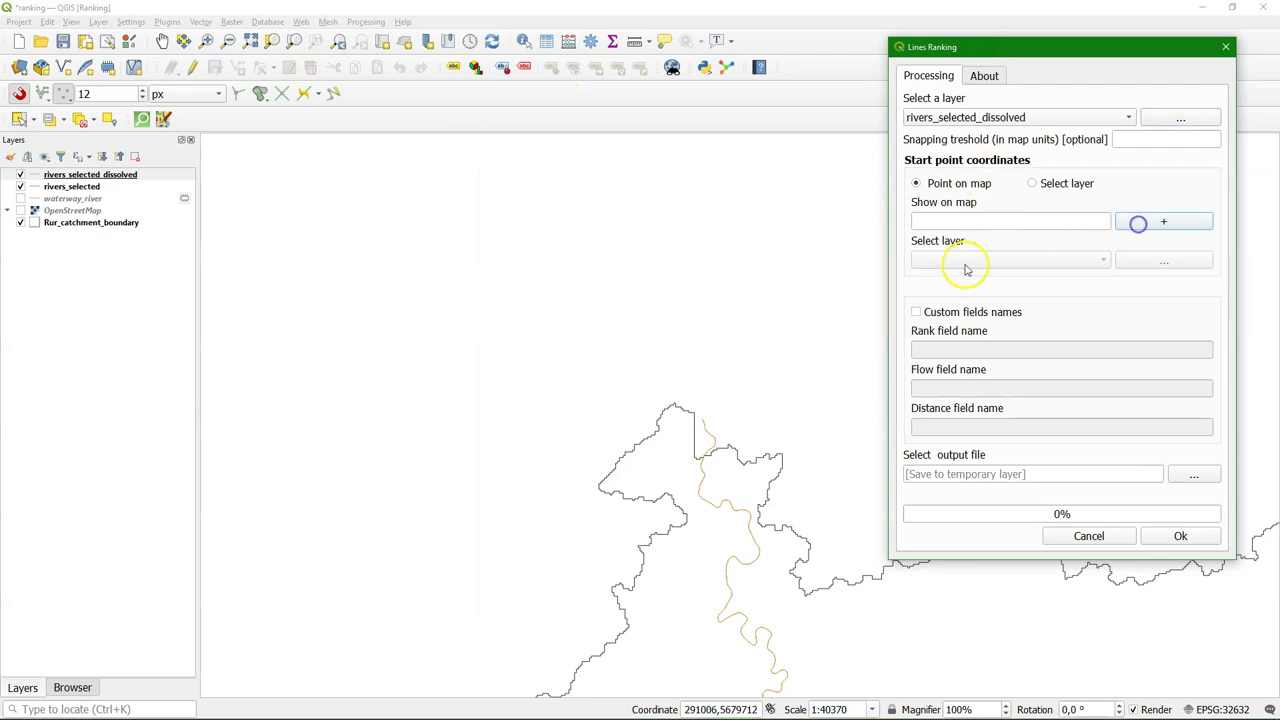
left_click(703, 424)
left_click(1180, 535)
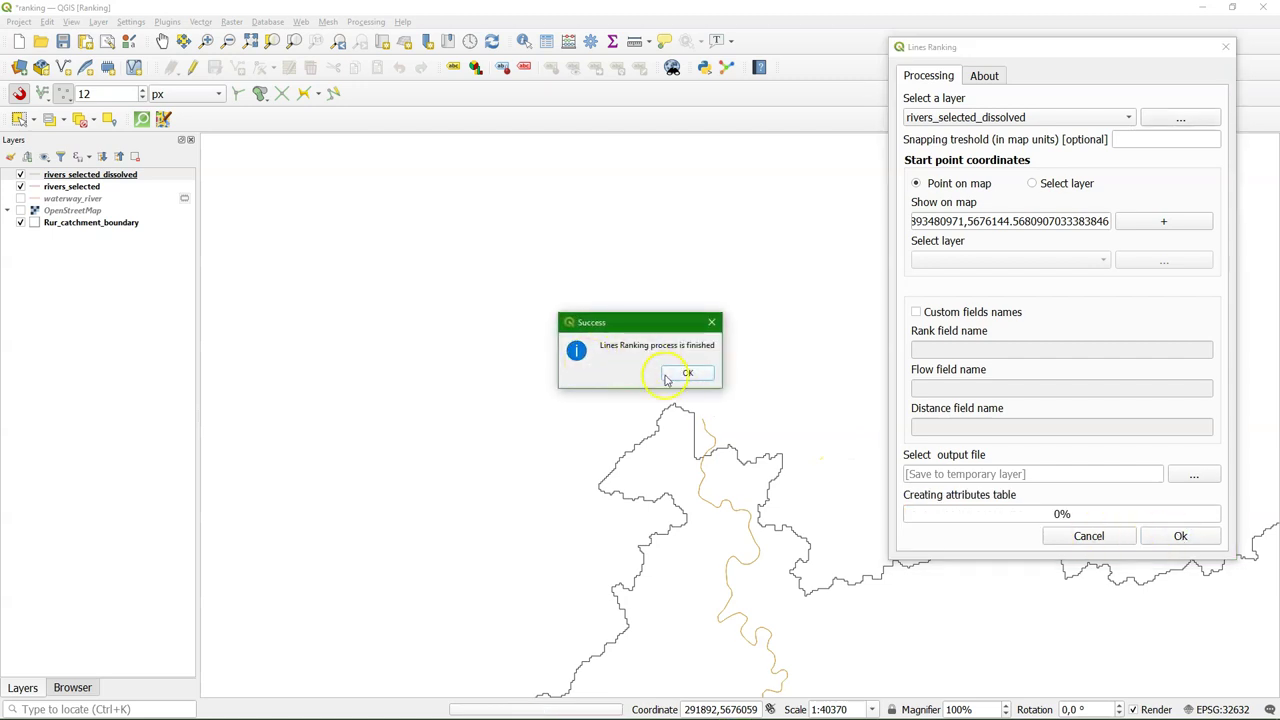
left_click(683, 369)
left_click(1099, 543)
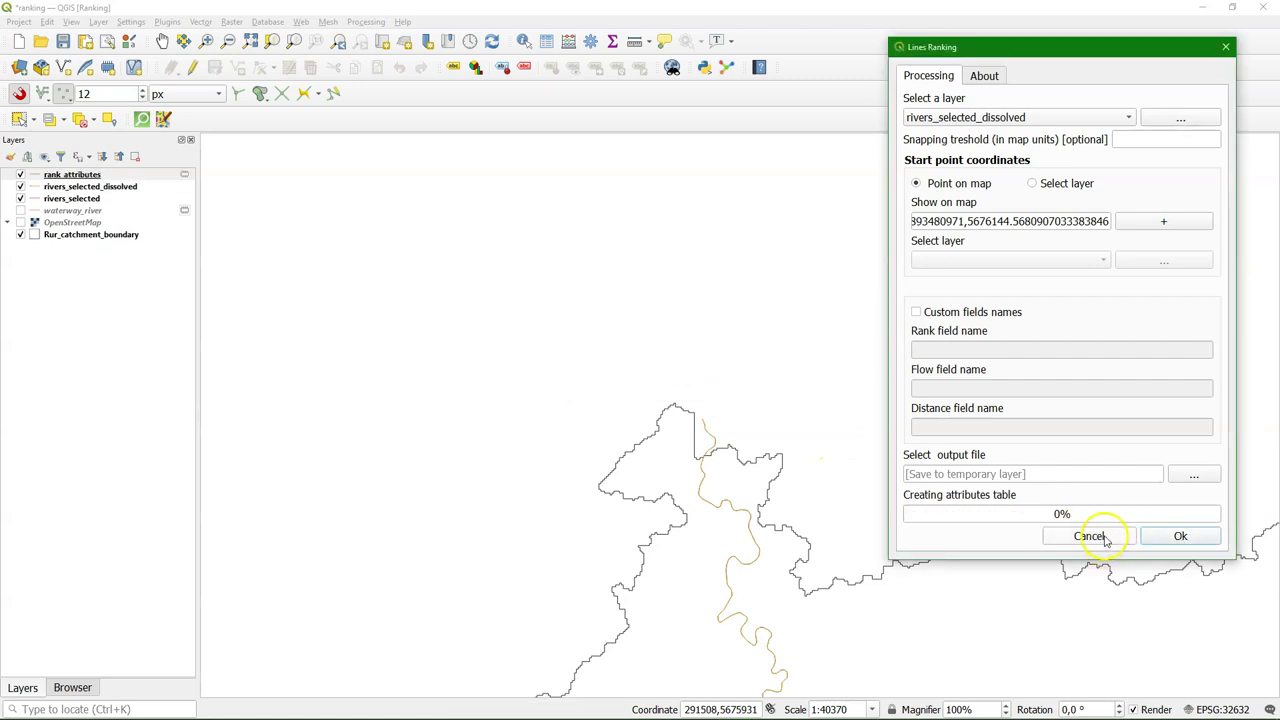
- Give rank_attributes single labels showing the Rank field
left_click(1088, 541)
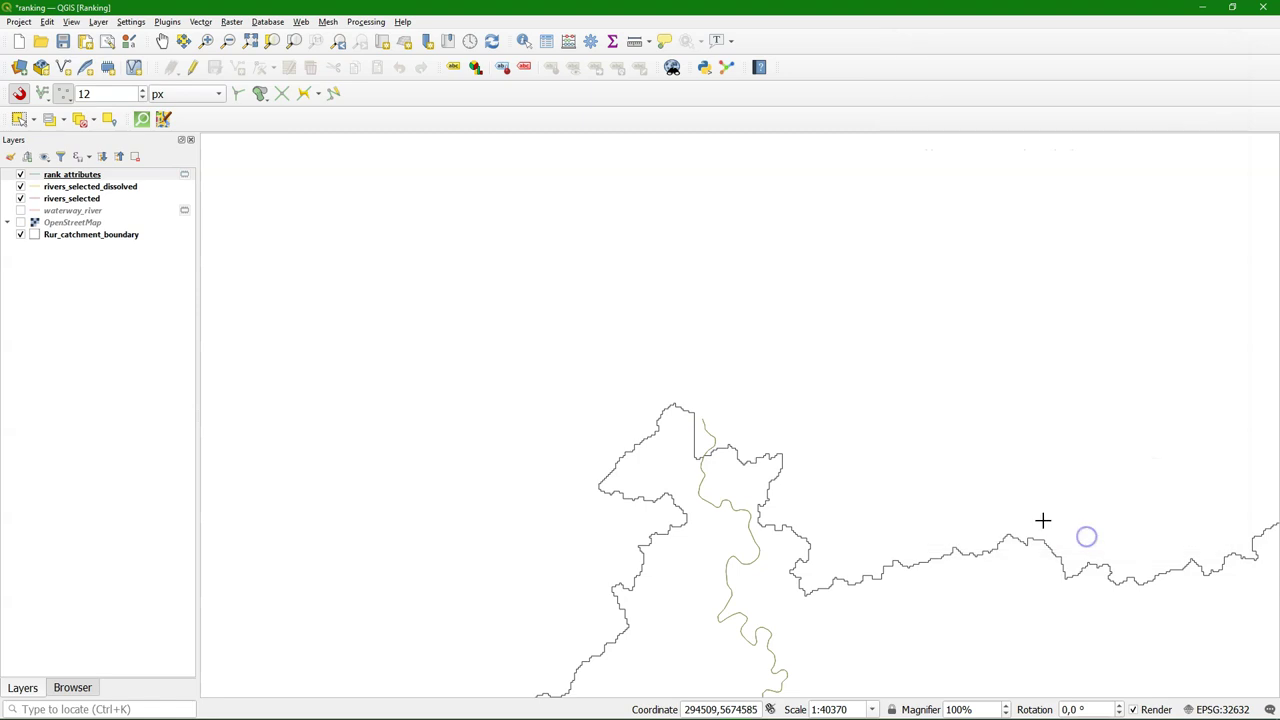
left_click(51, 176)
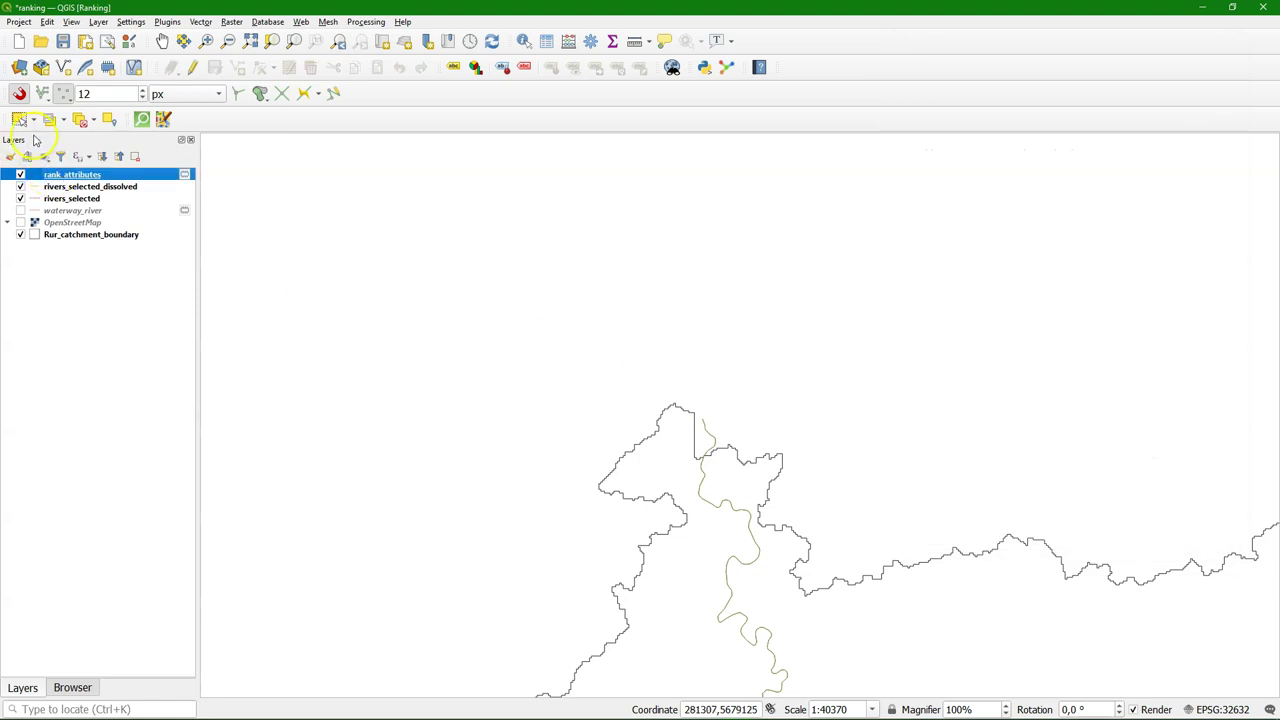
left_click(11, 157)
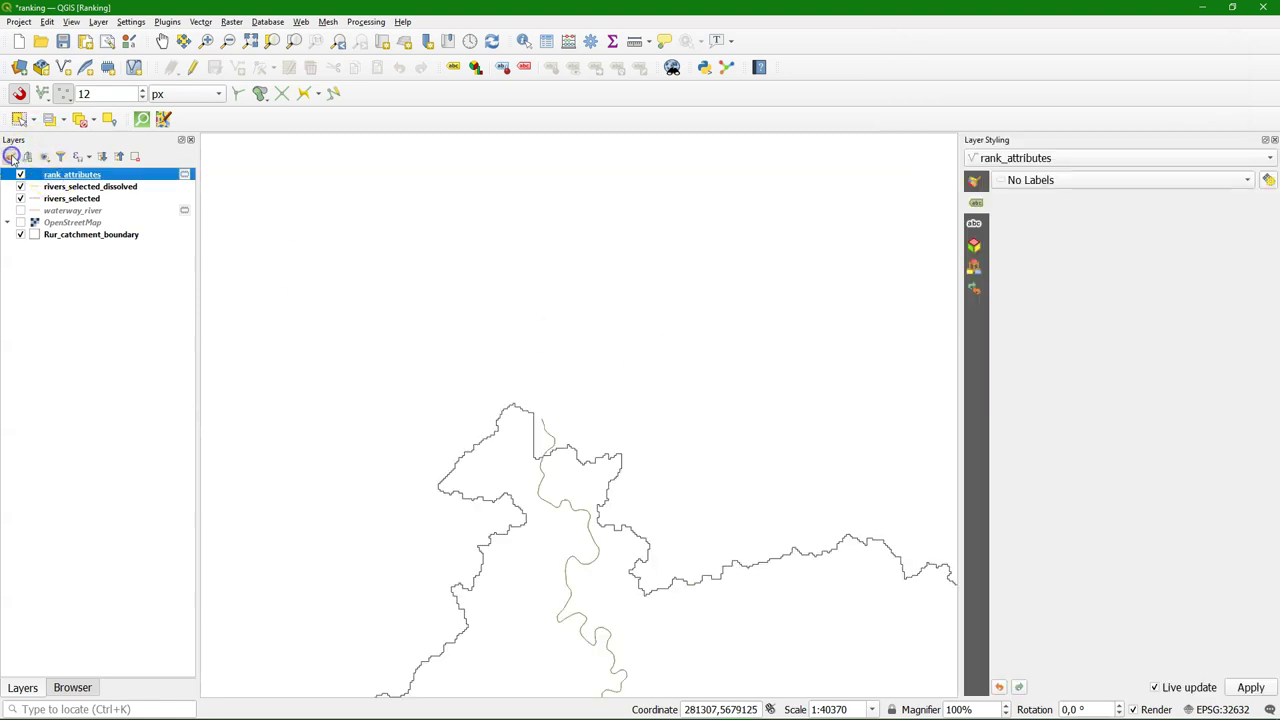
left_click(1081, 179)
left_click(1074, 200)
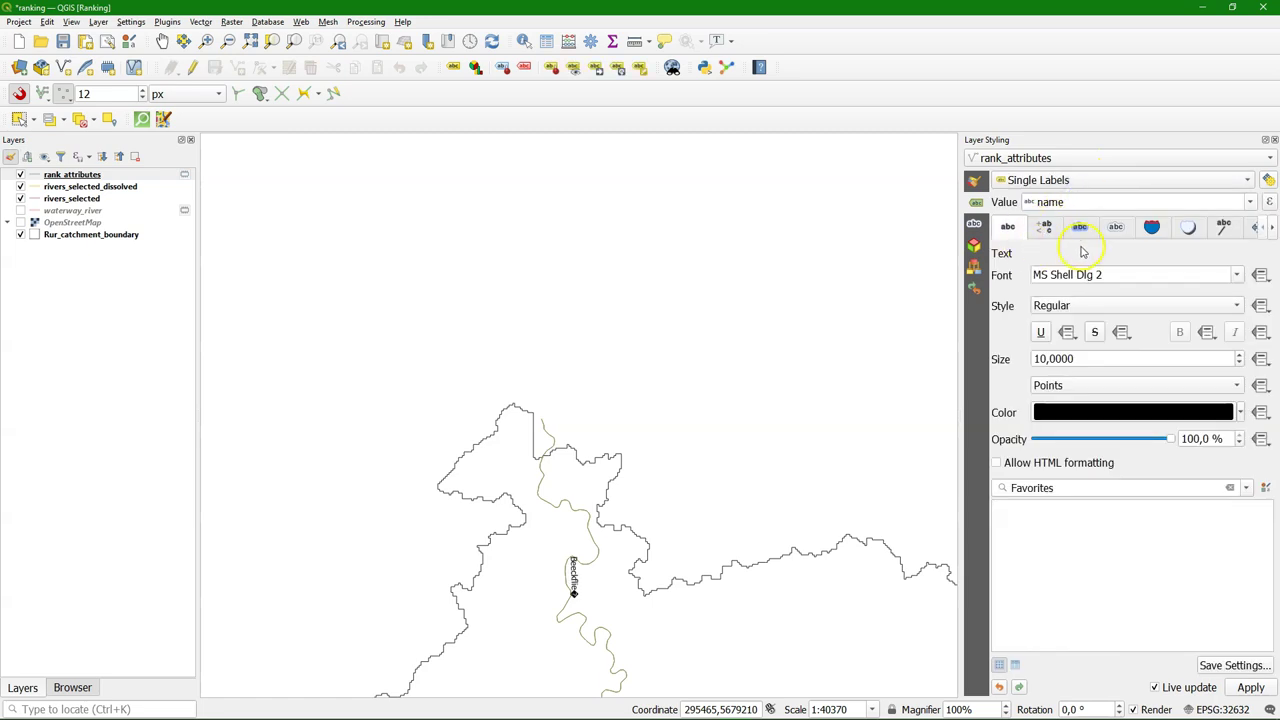
left_click(1248, 204)
left_click(1082, 236)
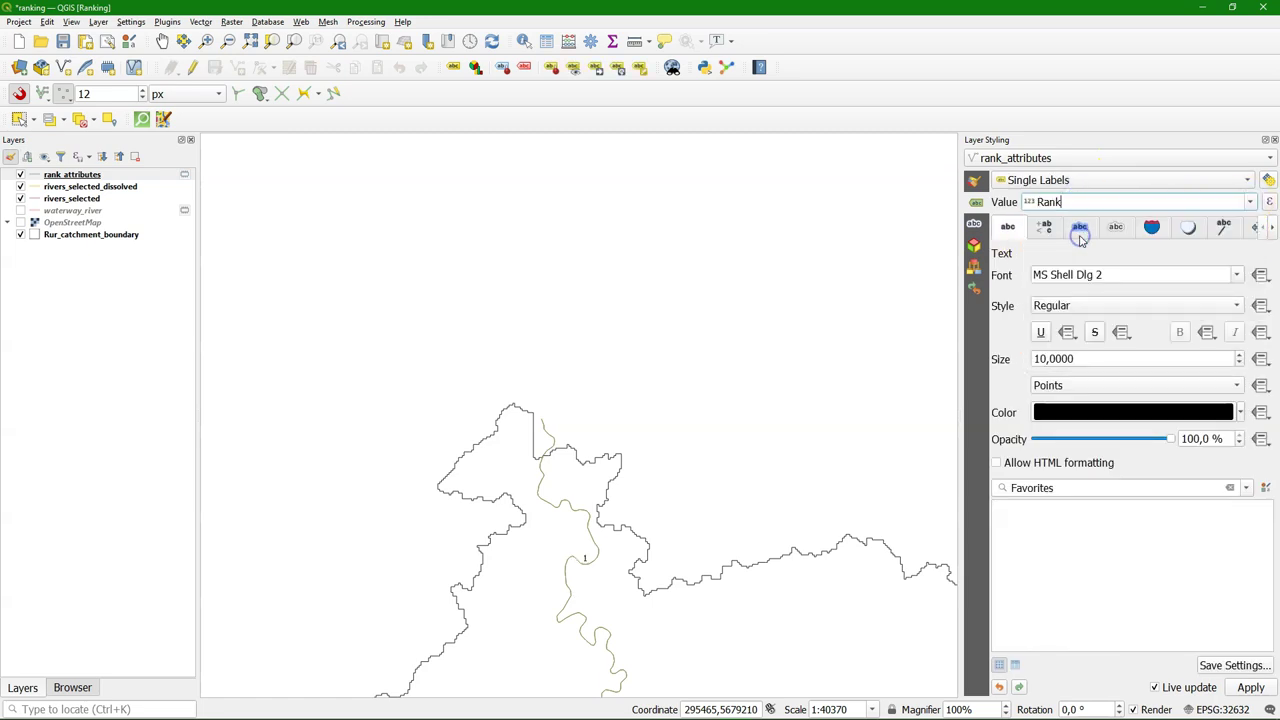
scroll(613, 416, "down", 2)
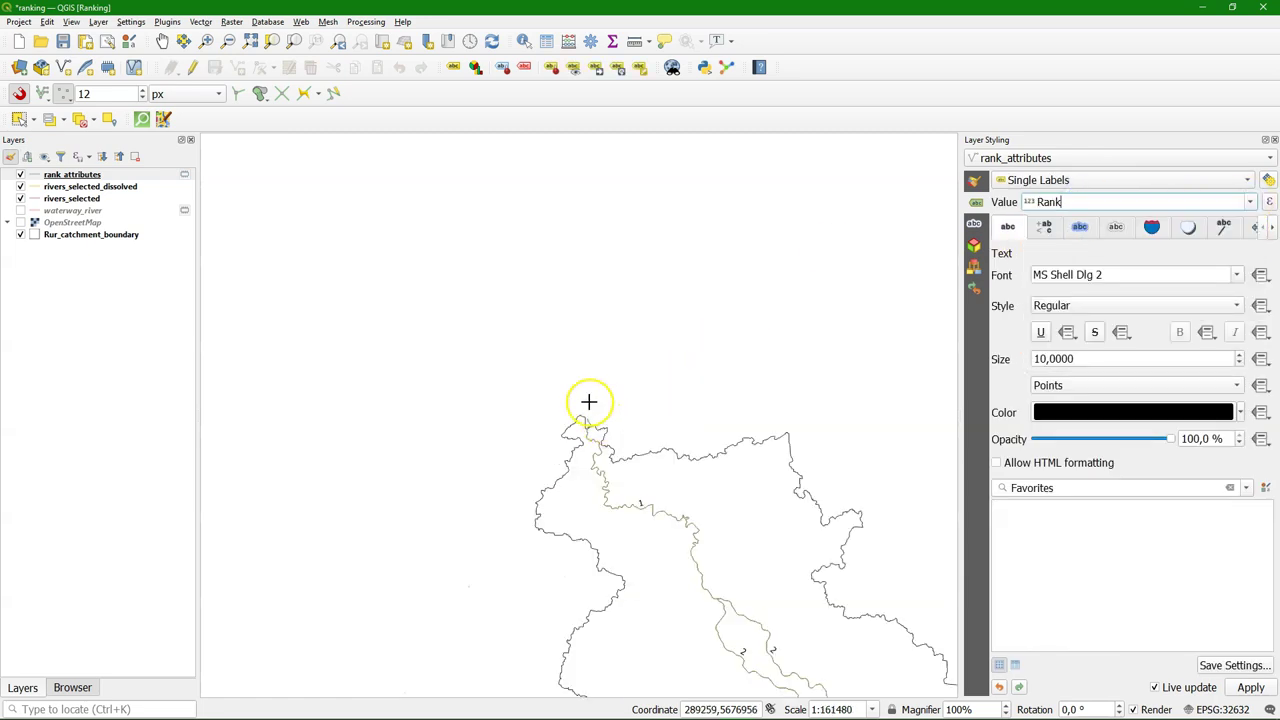
- Zoom the map to the rank_attributes layer and open its attribute table
left_click(60, 173)
right_click(60, 173)
left_click(98, 182)
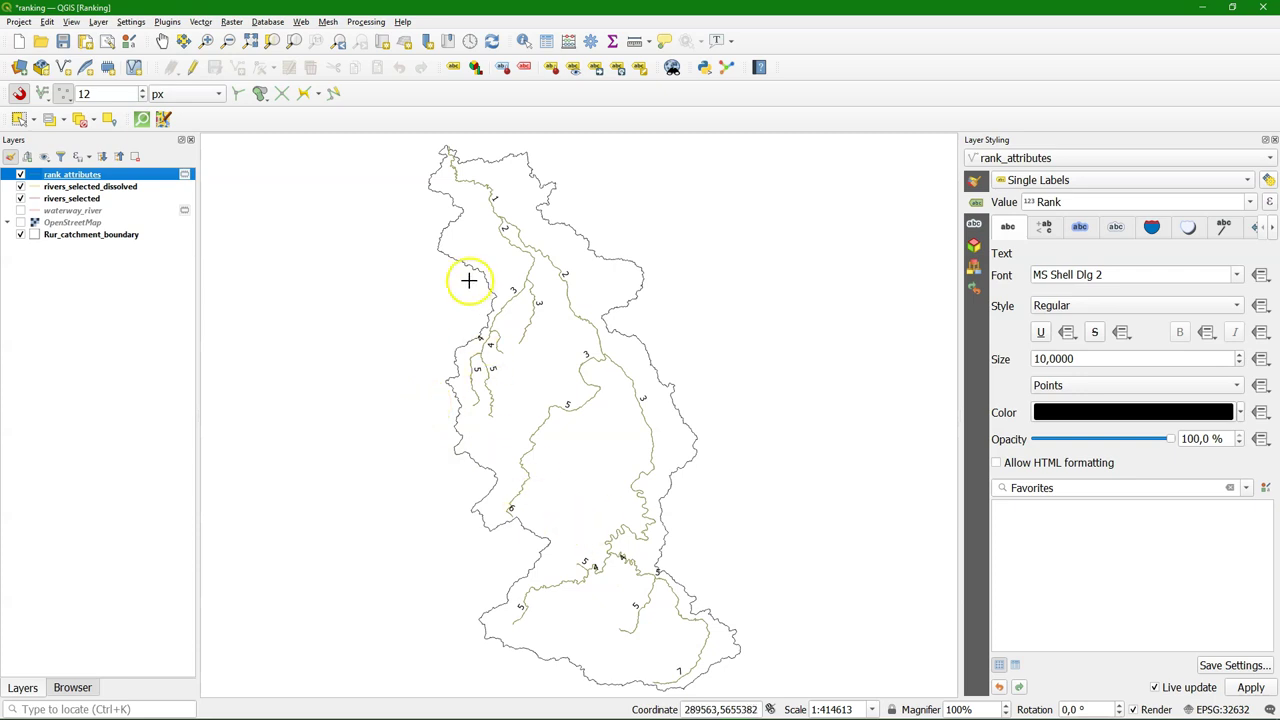
scroll(567, 617, "up", 1)
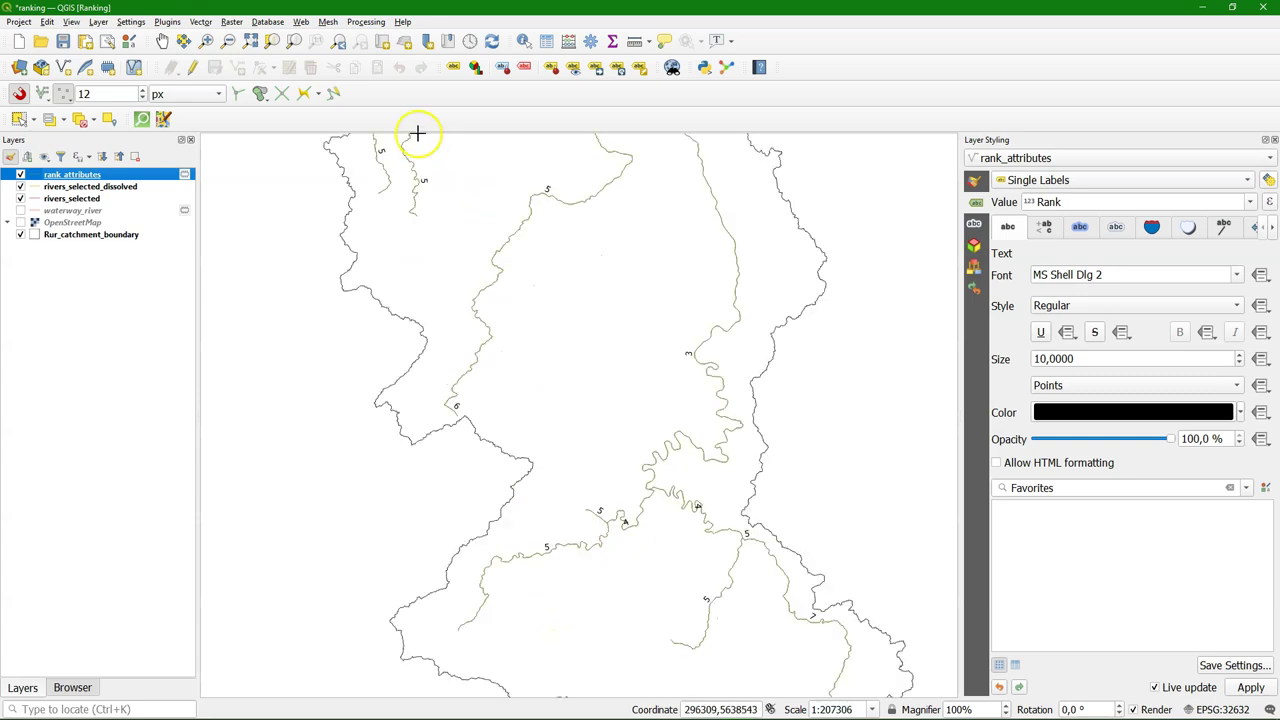
right_click(74, 174)
left_click(141, 319)
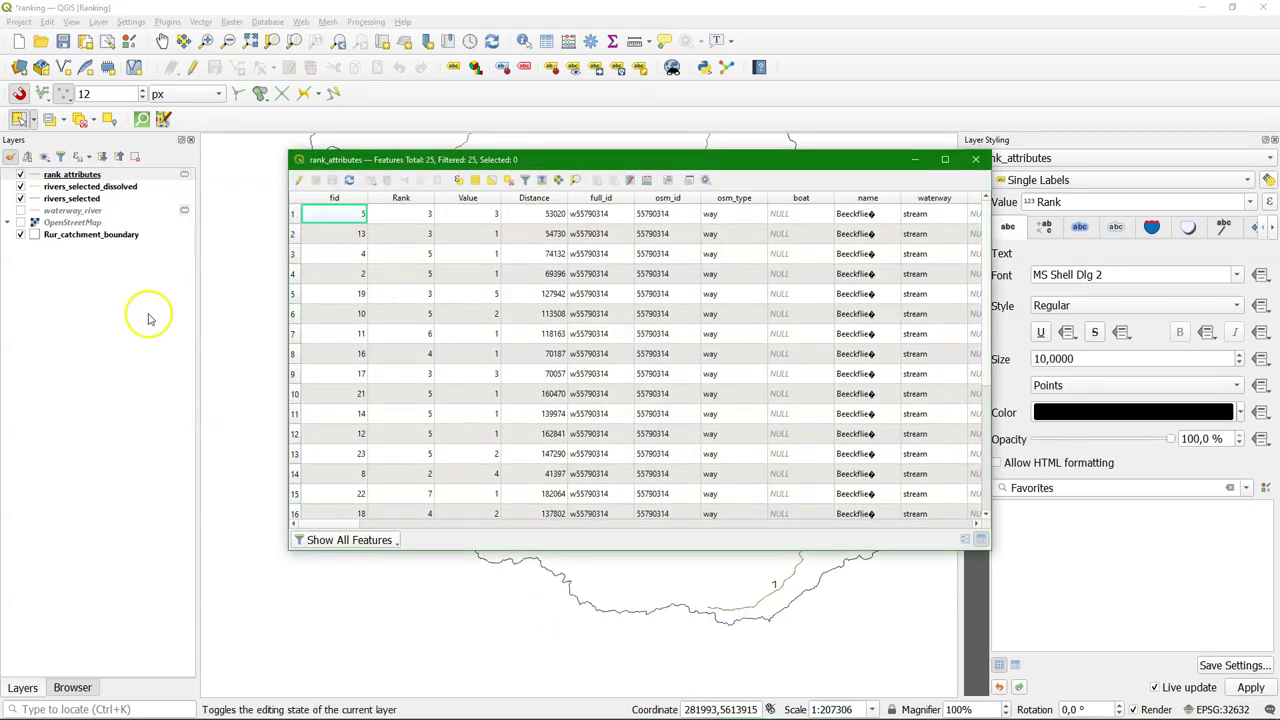
- Start editing rank_attributes and add an integer field Strahler with length 2
left_click(300, 179)
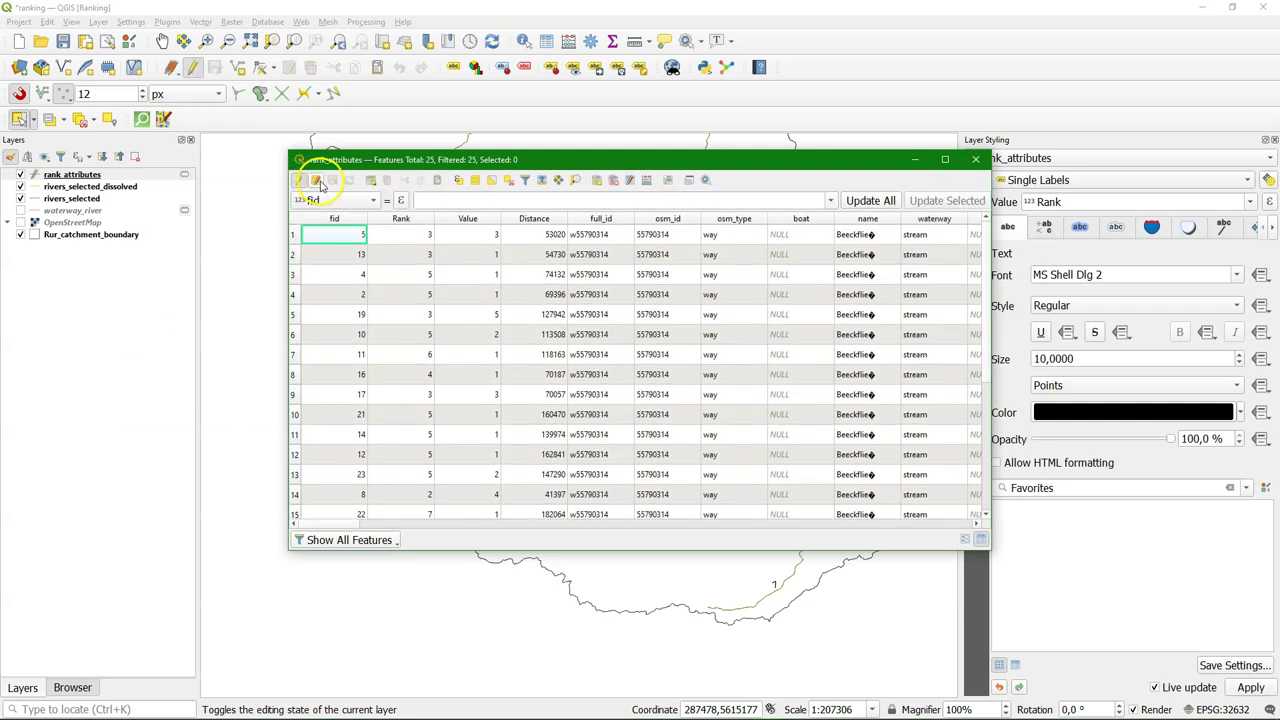
left_click(597, 182)
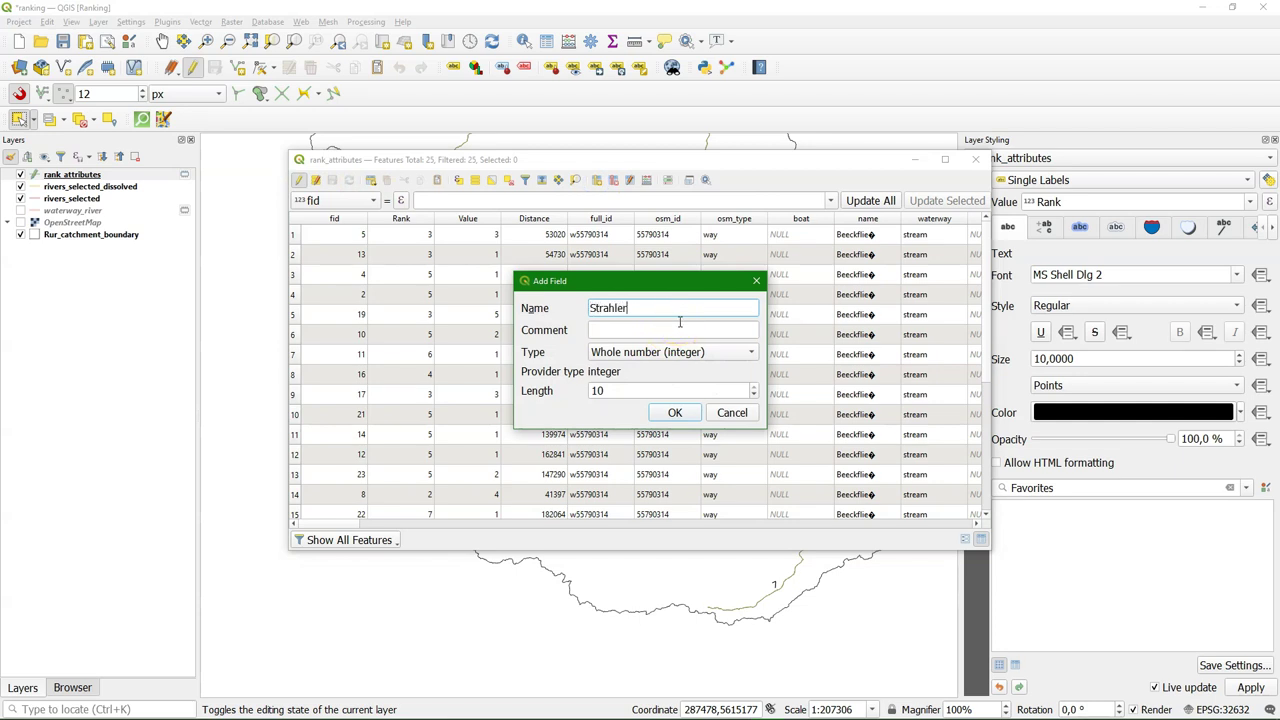
left_click(663, 310)
left_click(595, 391)
type("2")
left_click(678, 413)
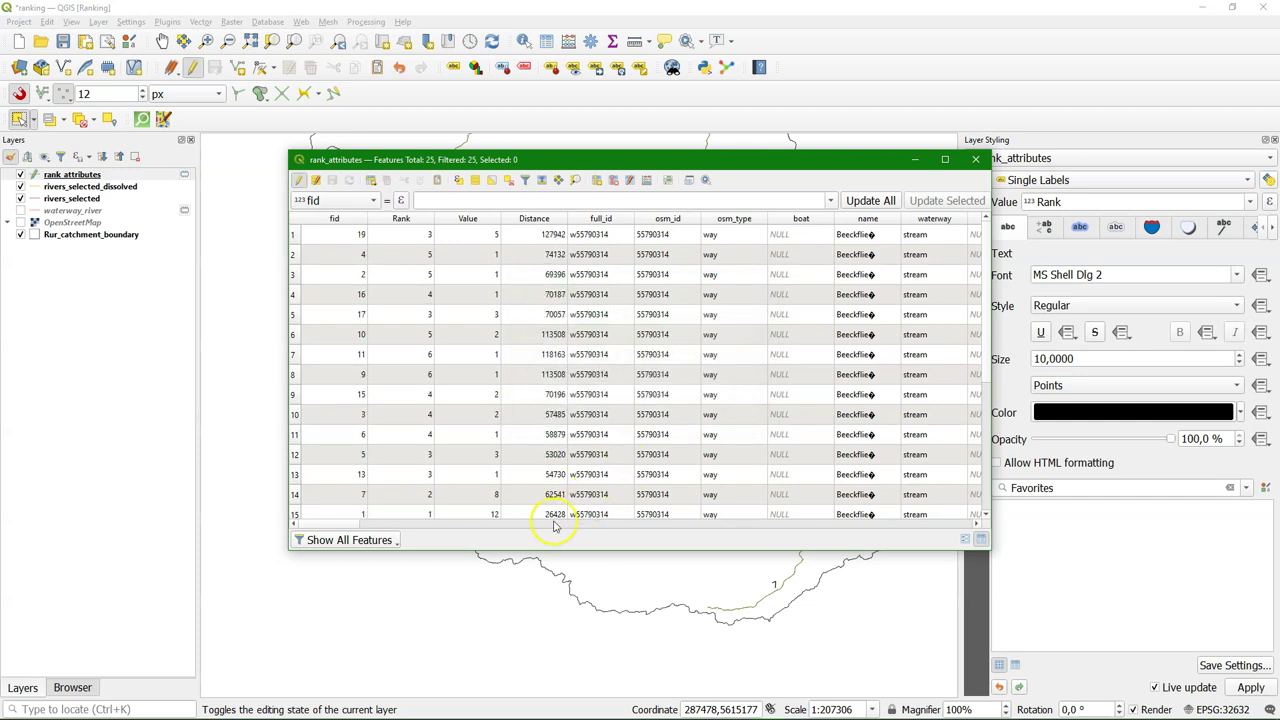
left_click_drag(363, 525, 257, 449)
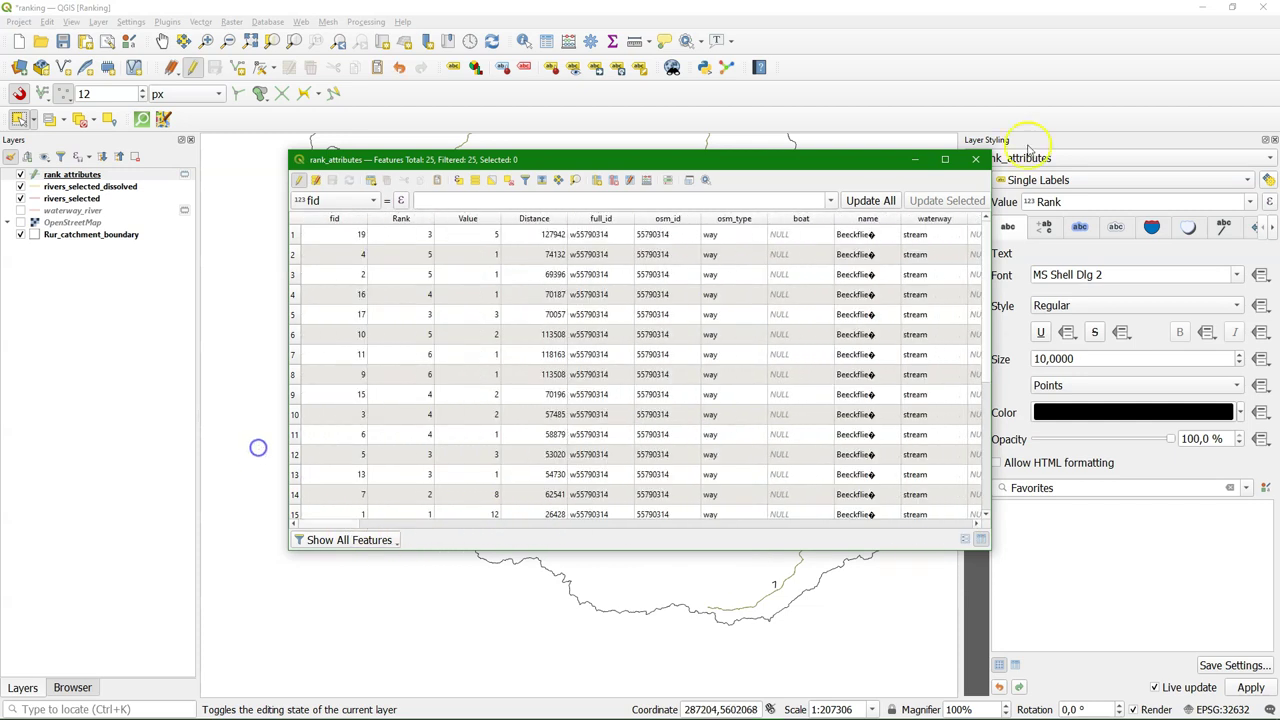
left_click(975, 159)
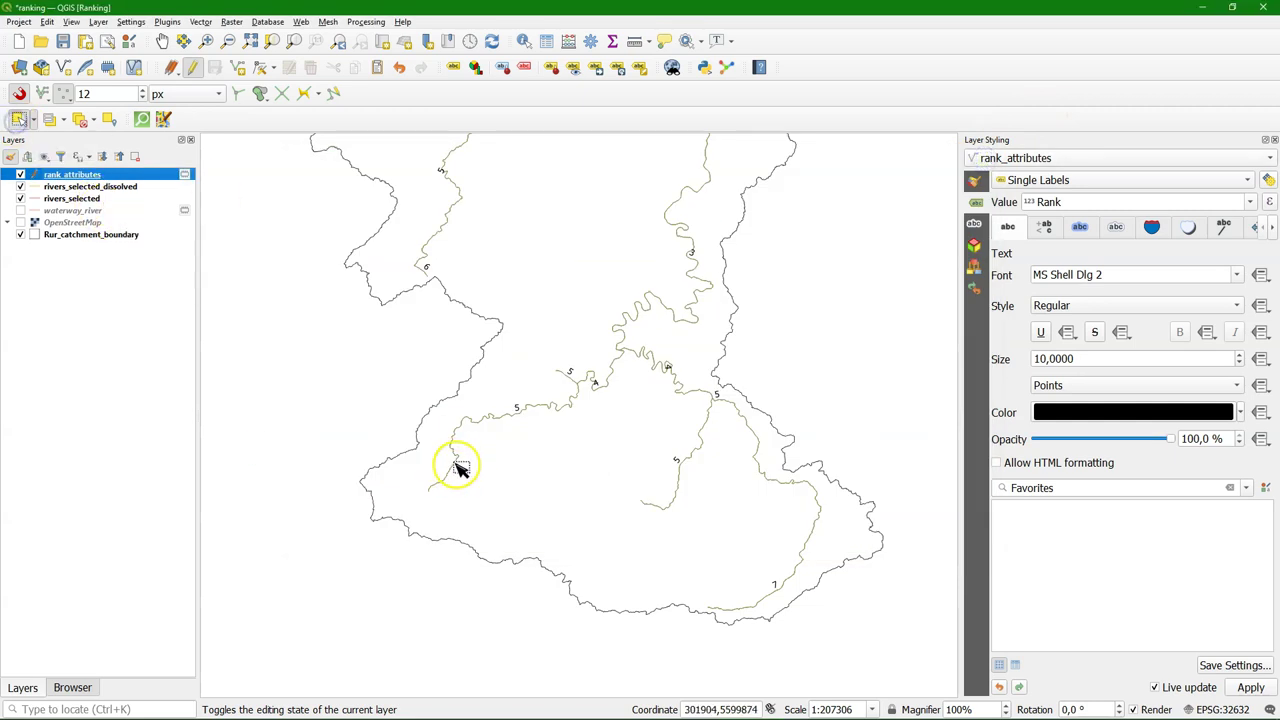
- Select the first headwater segments, including those labelled 6 and 5
left_click(455, 462)
left_click(694, 449)
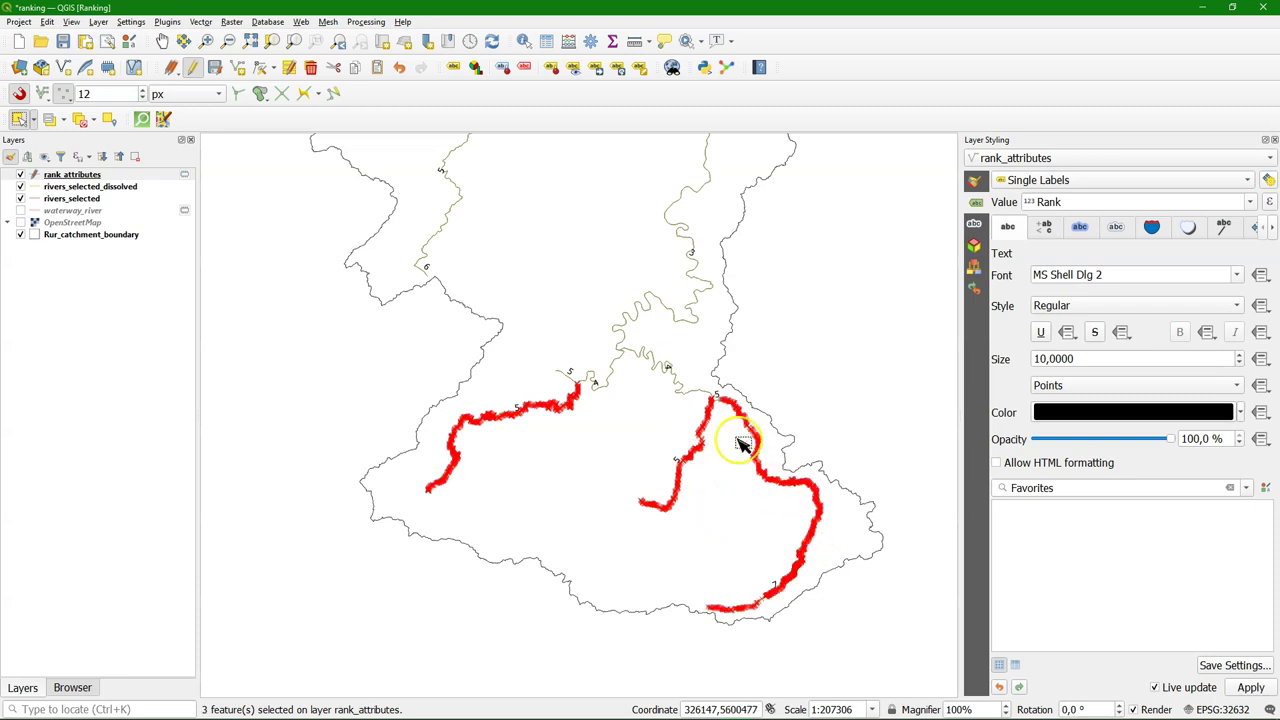
scroll(725, 410, "up", 3)
scroll(710, 415, "up", 2)
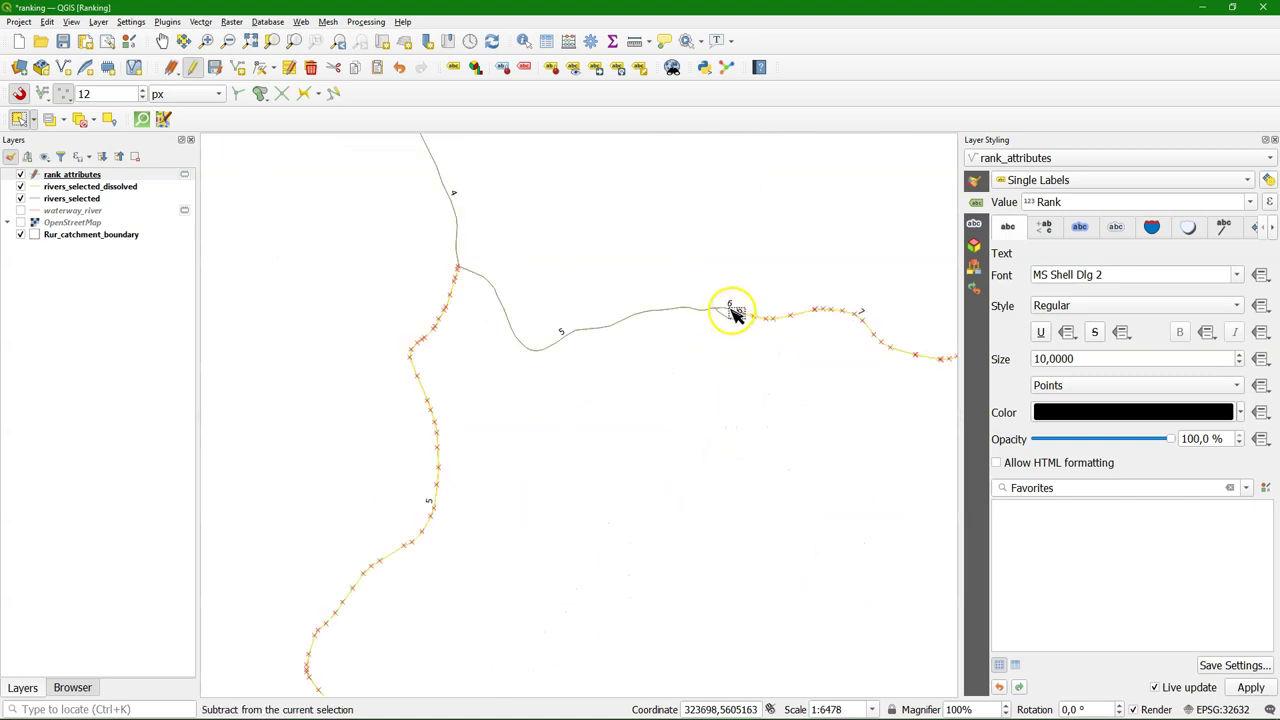
left_click(735, 313)
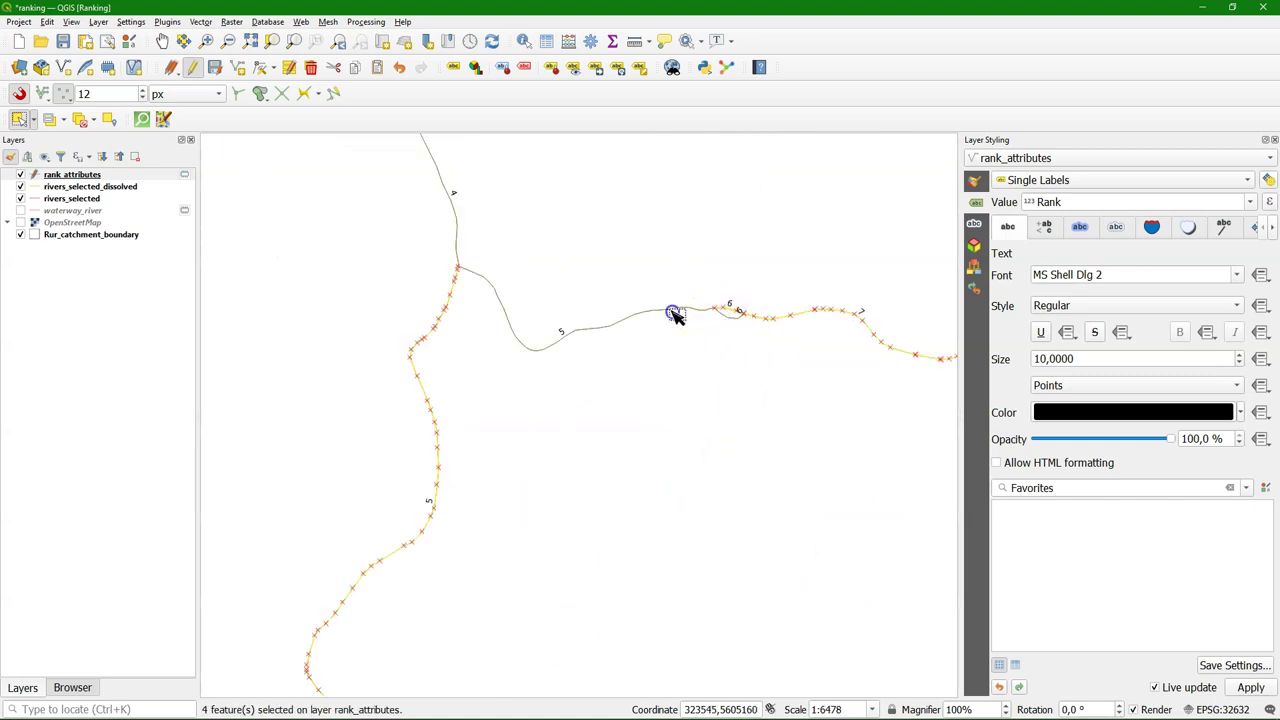
scroll(675, 315, "down", 5)
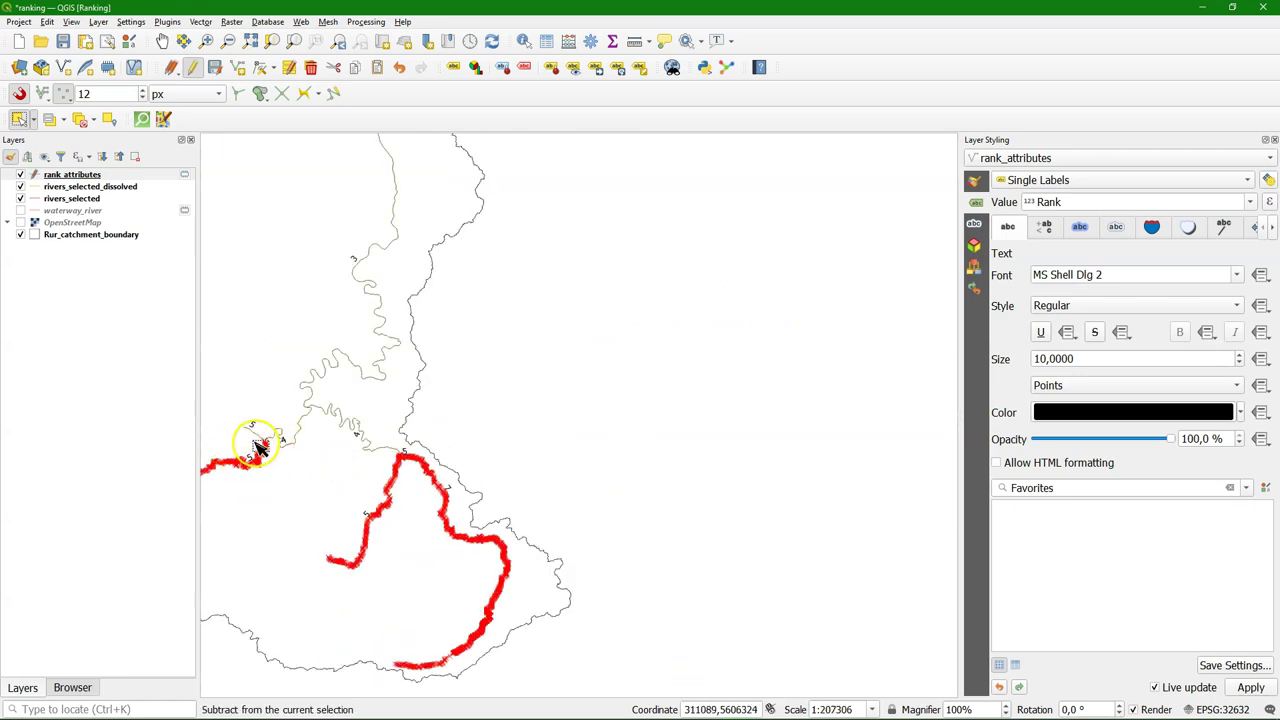
left_click(256, 443)
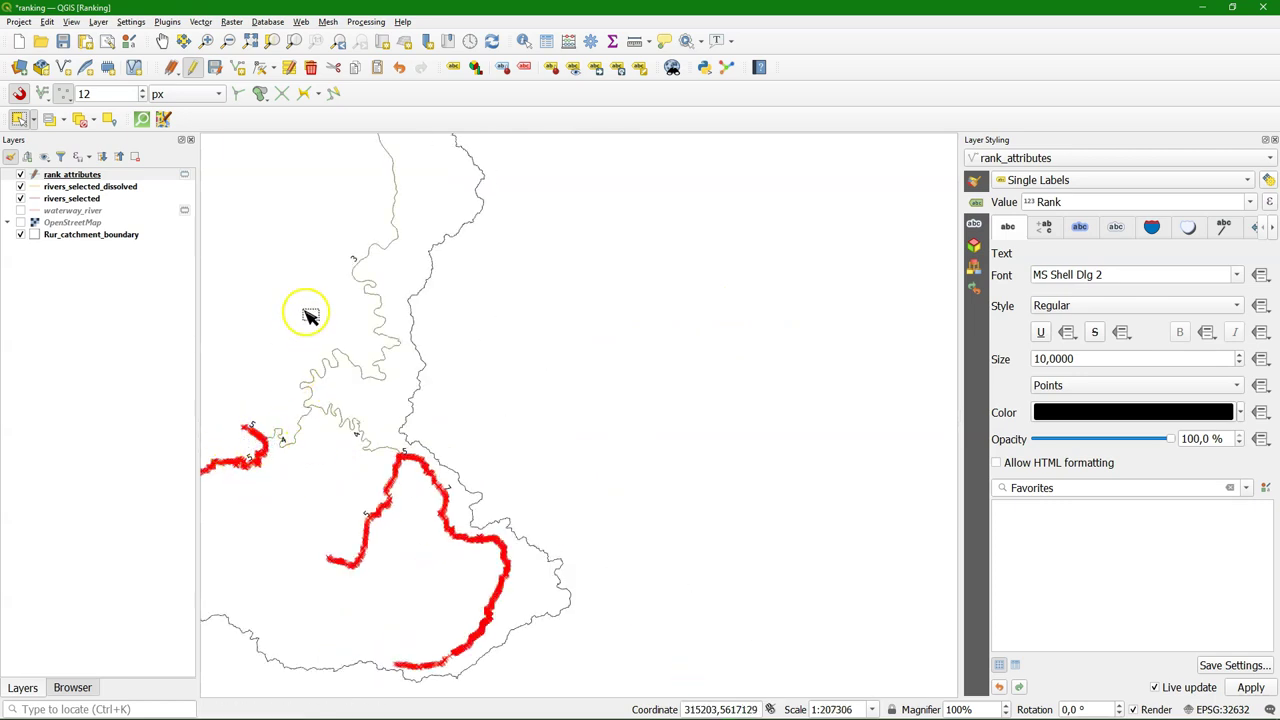
- Add the upper-left river and further headwater segments labelled 4 and 5 to the selection
scroll(308, 318, "down", 2)
scroll(262, 318, "up", 2)
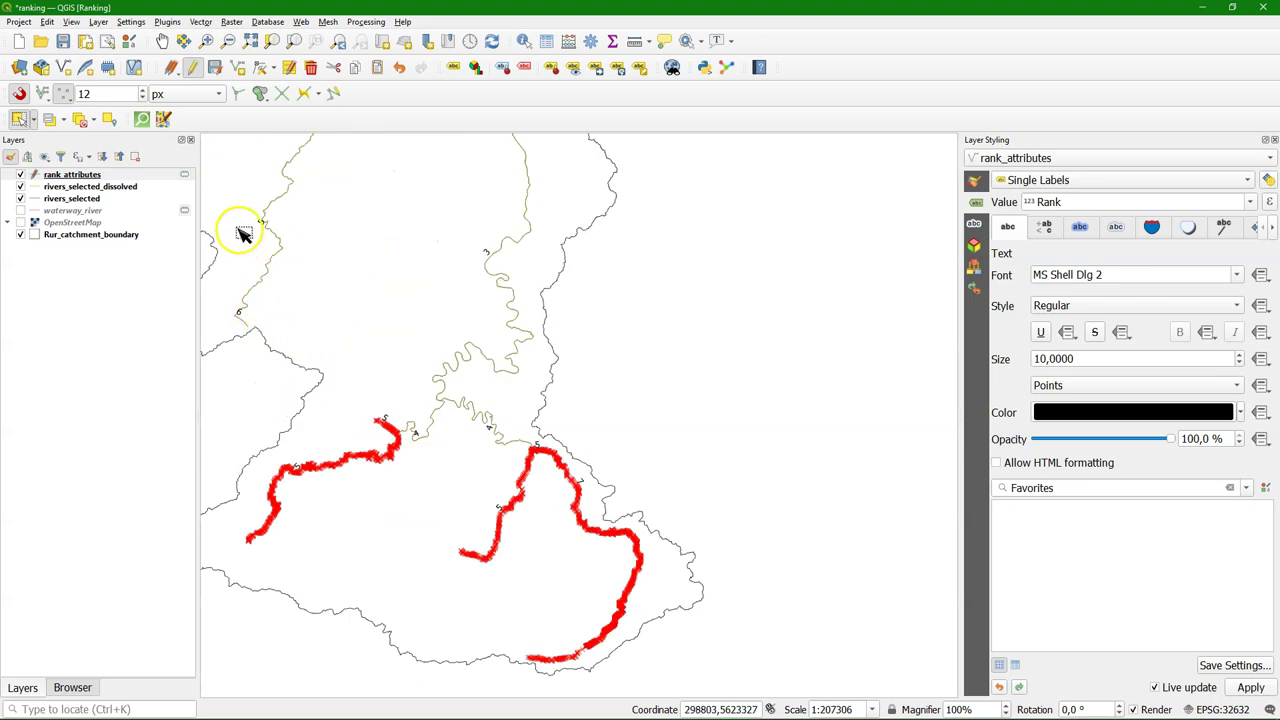
left_click(267, 270)
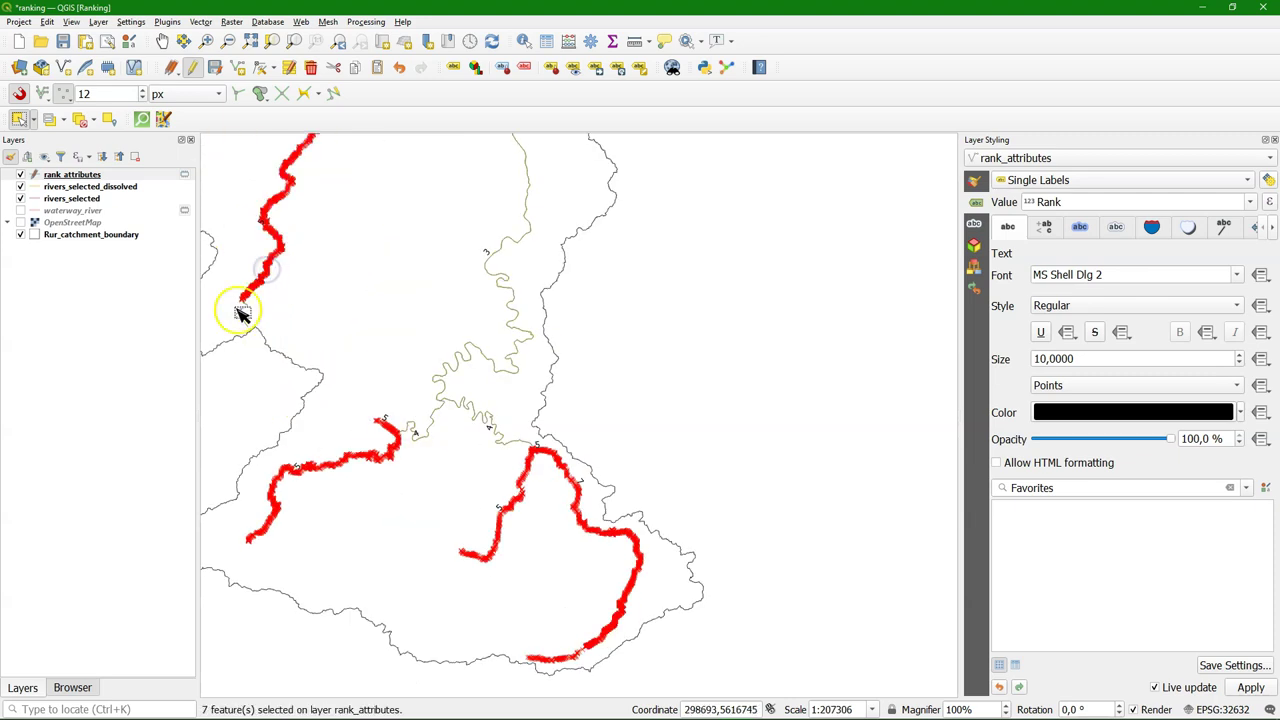
scroll(240, 310, "up", 5)
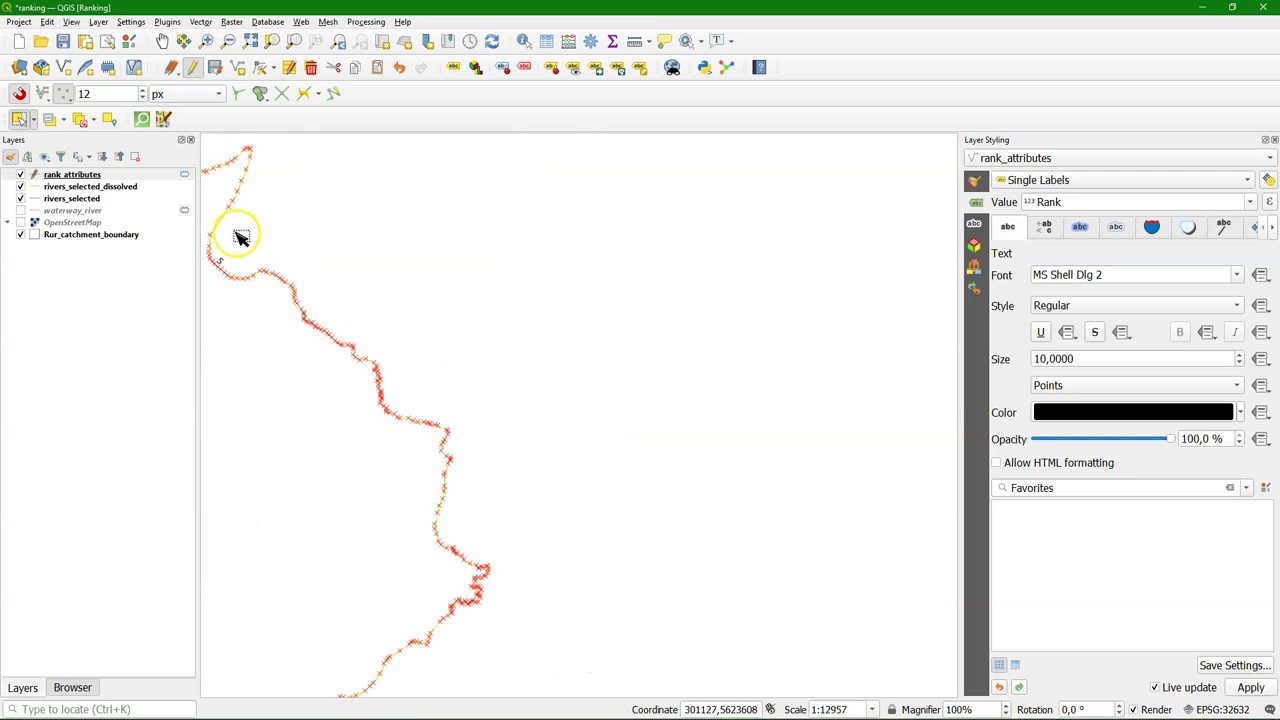
scroll(400, 300, "down", 1)
left_click_drag(460, 300, 500, 434)
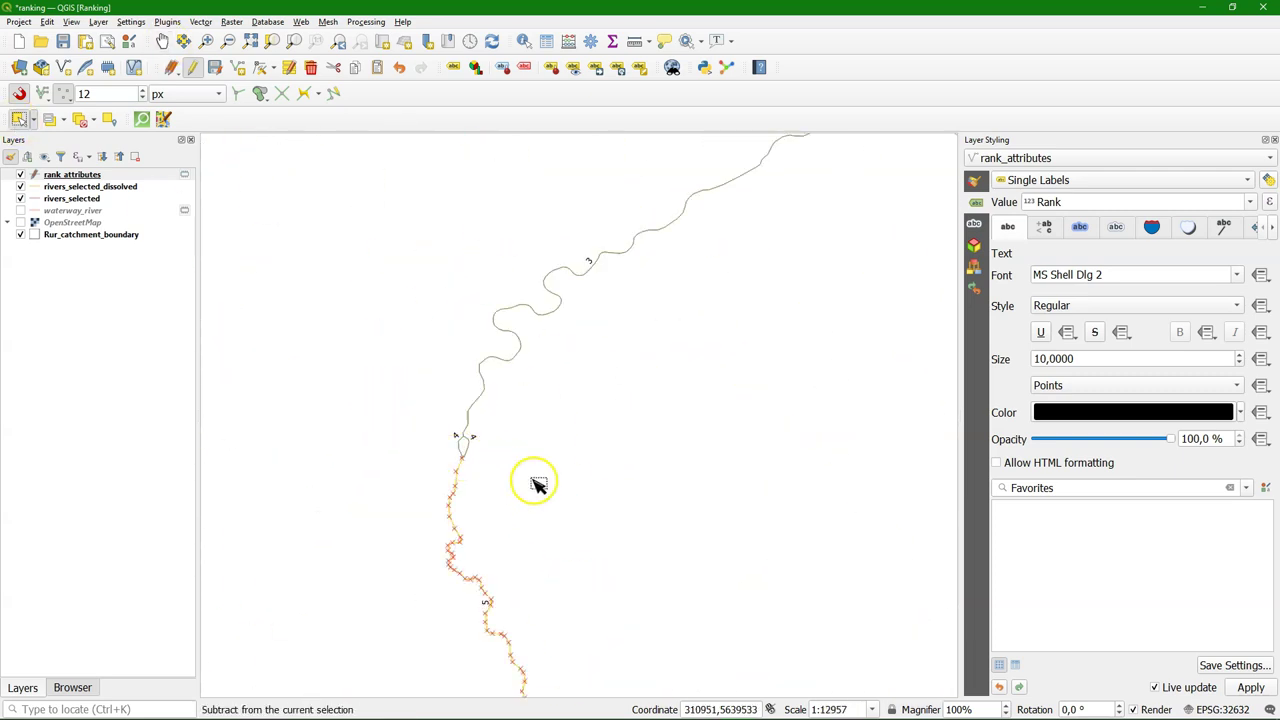
left_click(471, 449, "shift")
scroll(880, 409, "down", 4)
left_click(563, 347, "shift")
left_click(490, 398, "shift")
scroll(450, 241, "down", 1)
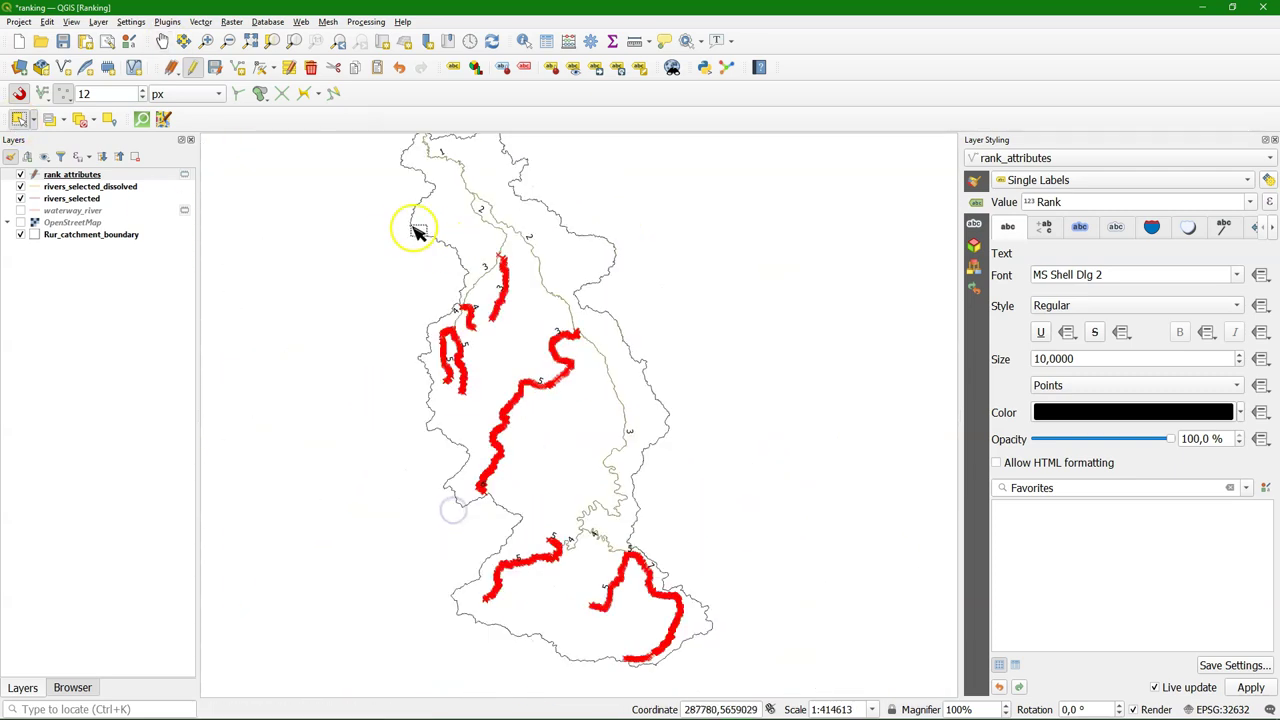
- Set Strahler to 1 on all selected segments at once through Modify Attributes
left_click(290, 68)
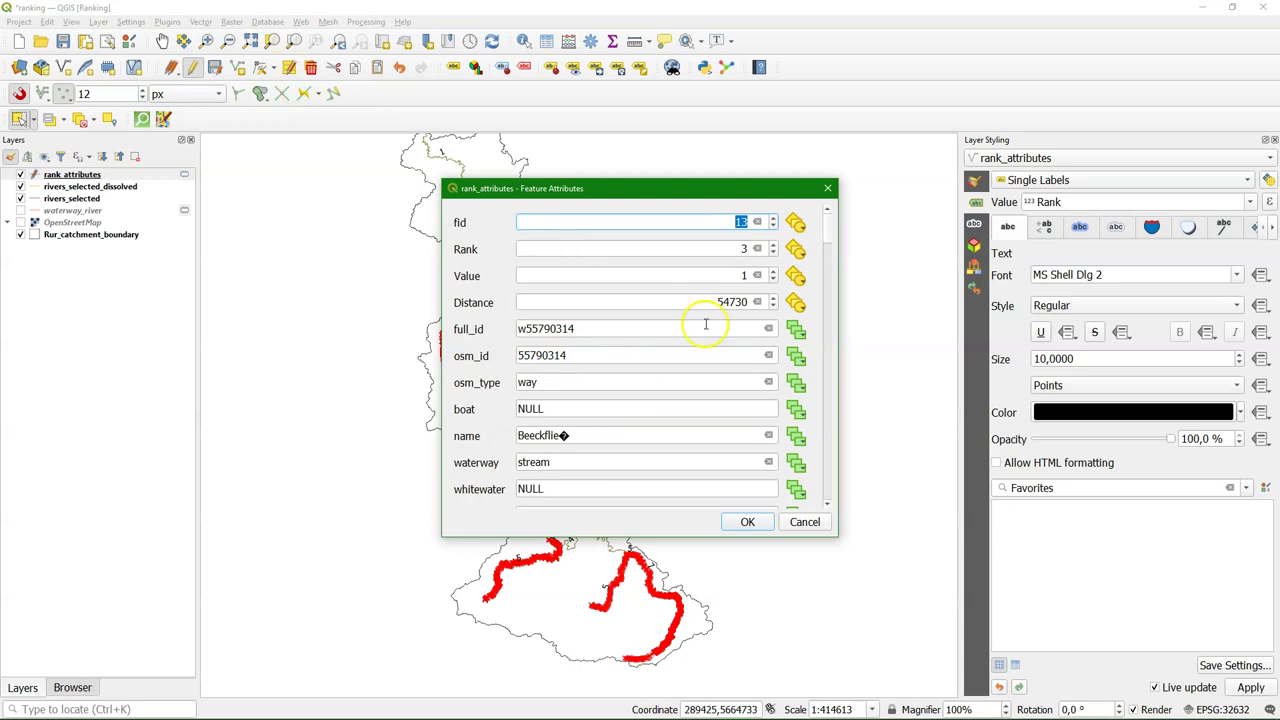
left_click_drag(828, 228, 820, 500)
left_click(745, 491)
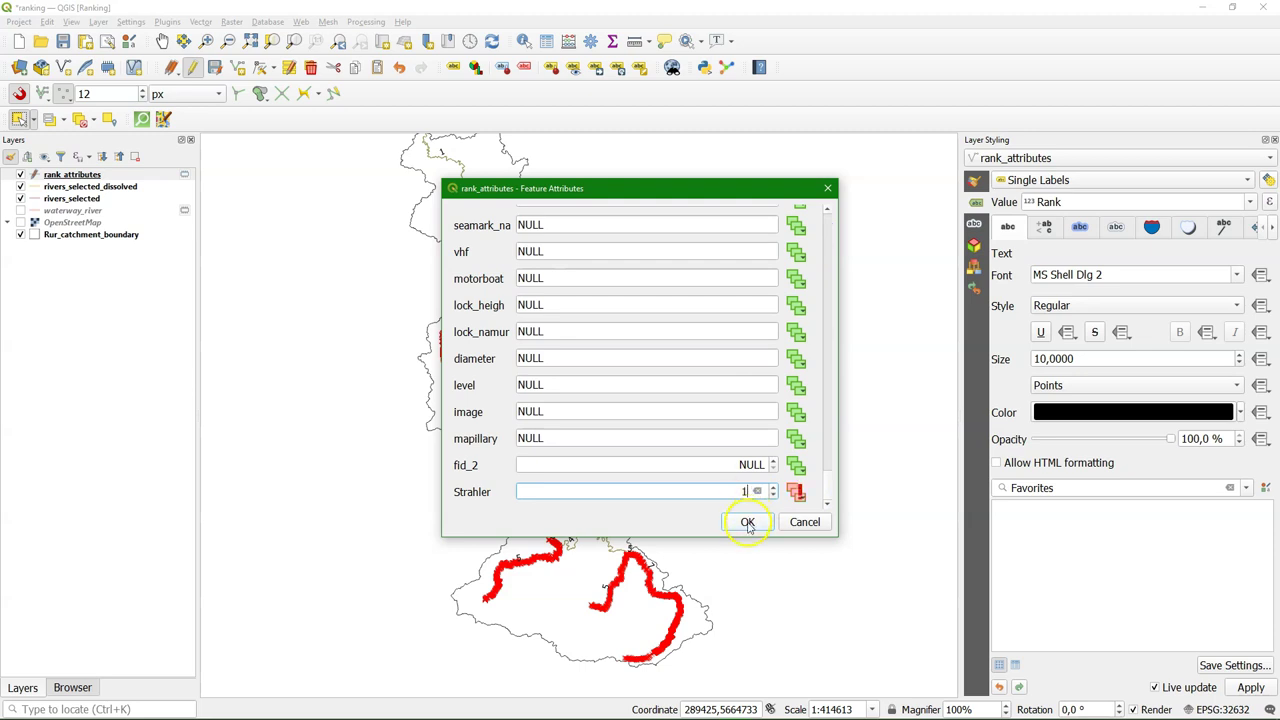
left_click(750, 523)
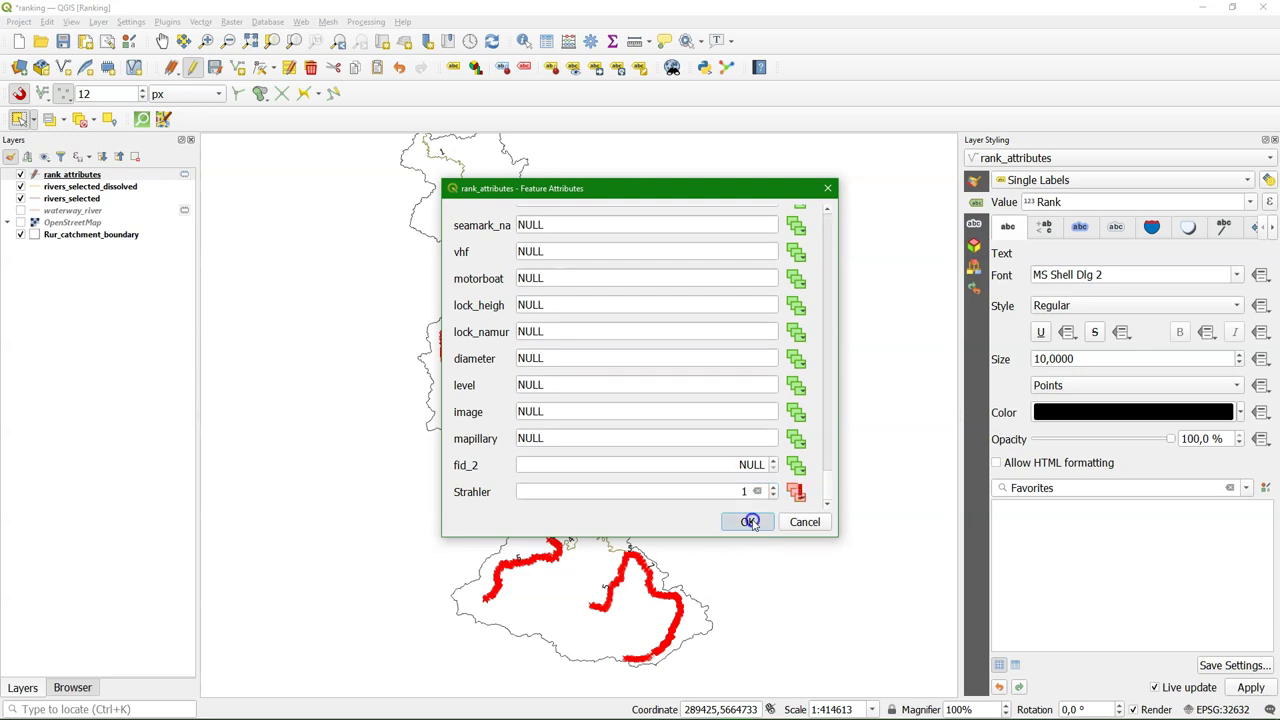
left_click(73, 176)
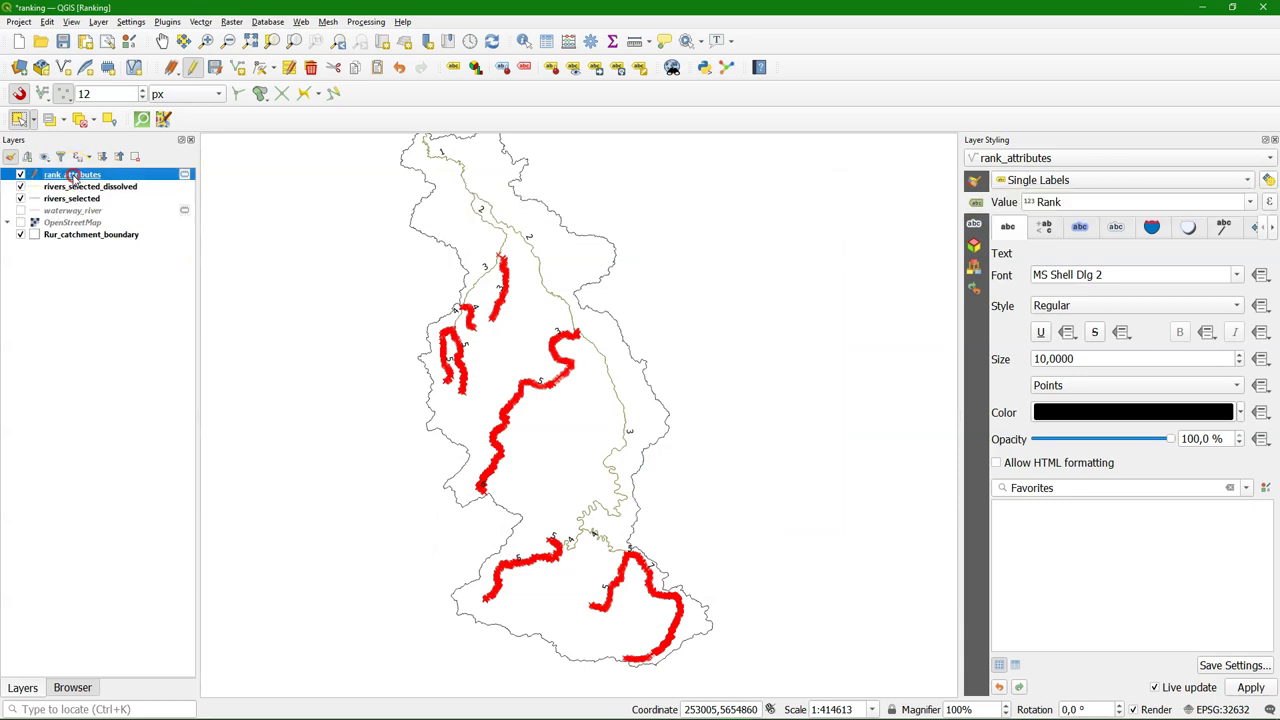
right_click(73, 177)
left_click(140, 324)
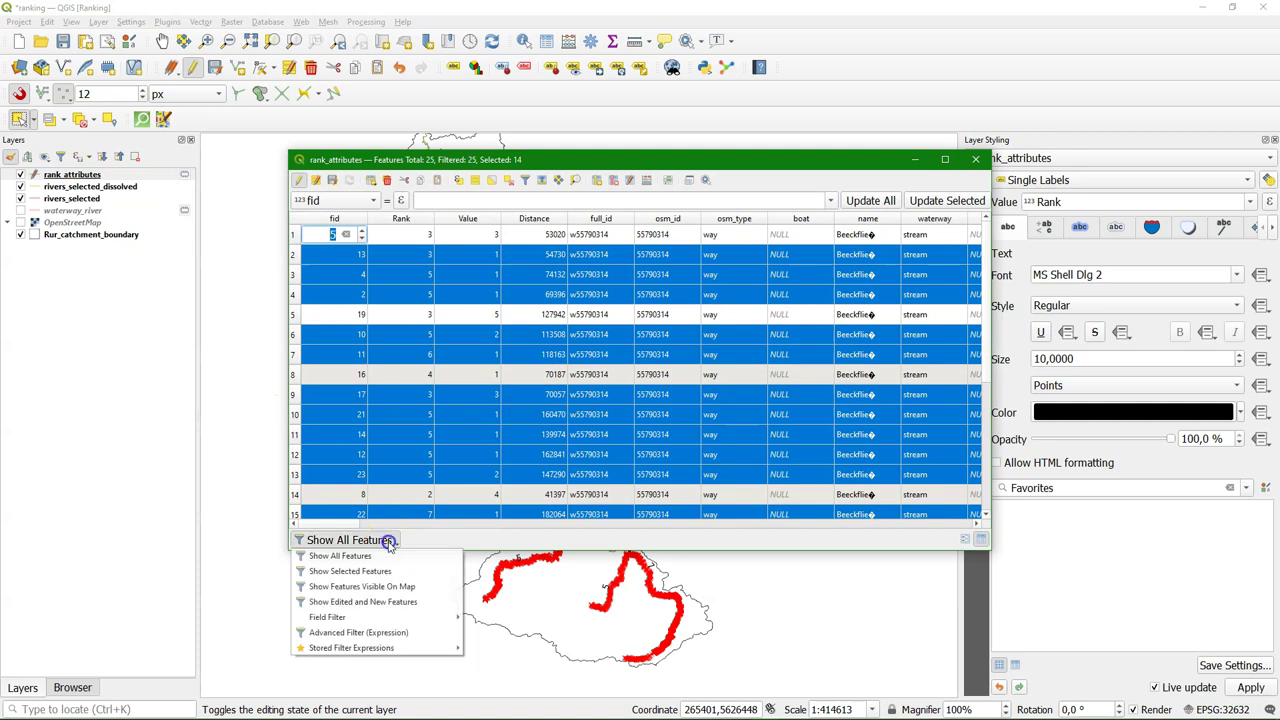
left_click(377, 571)
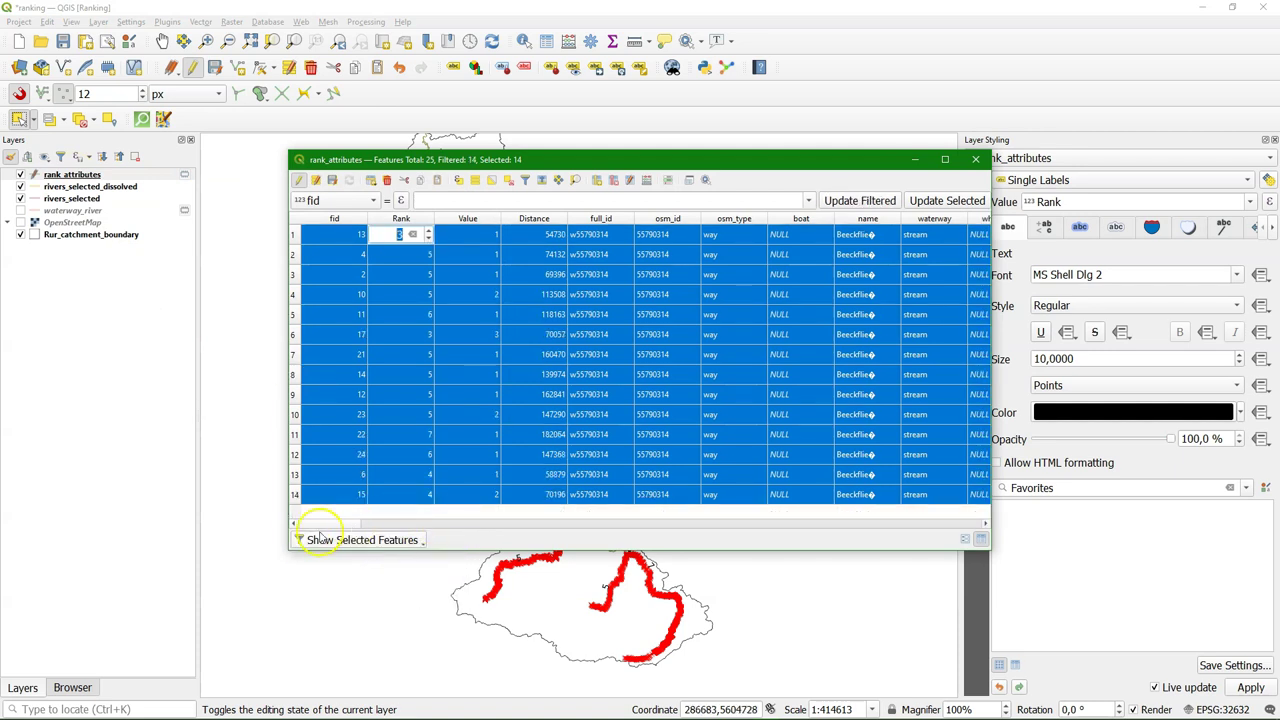
left_click_drag(347, 527, 988, 488)
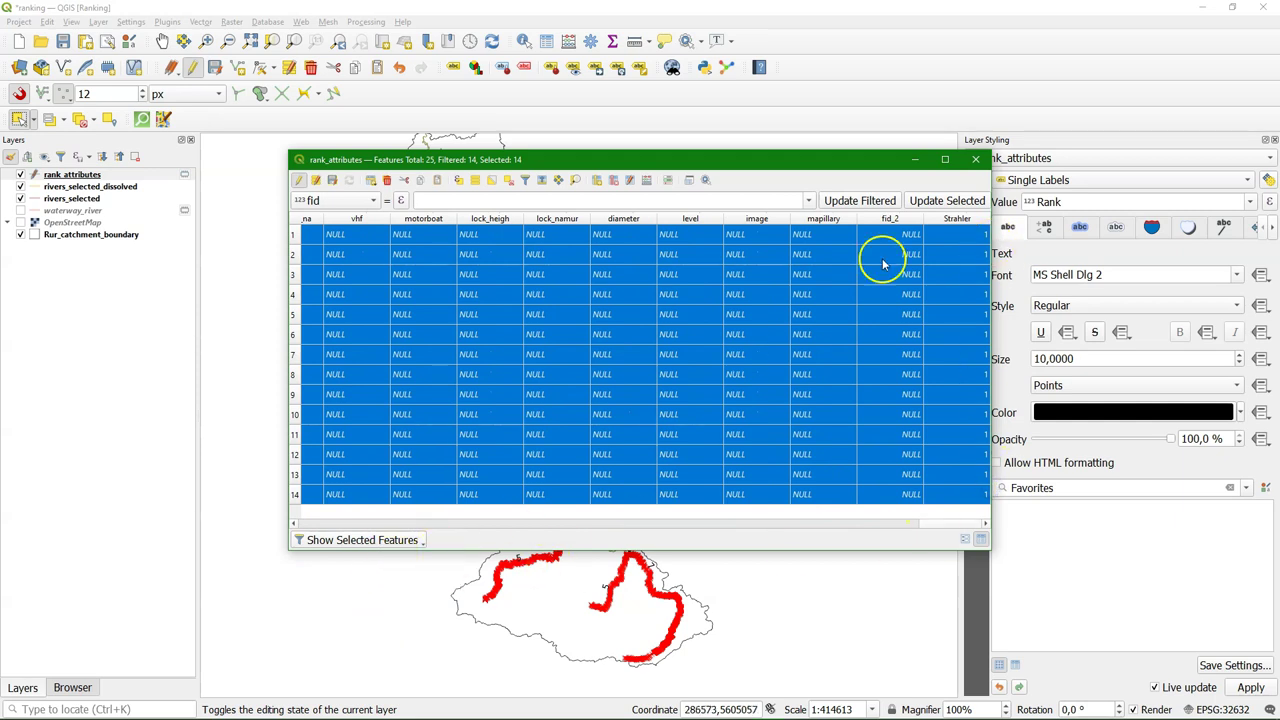
left_click(416, 9)
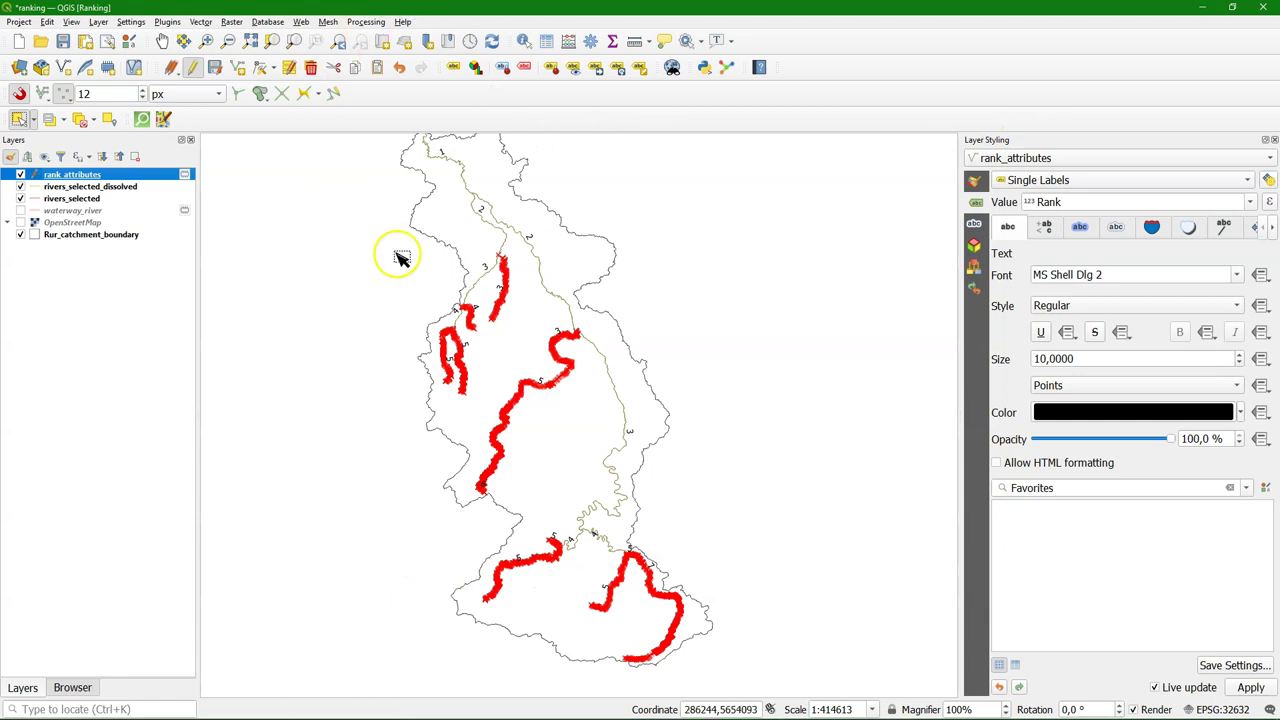
- Select three more tributary segments and fill in their Strahler value
scroll(594, 563, "up", 3)
left_click(455, 518)
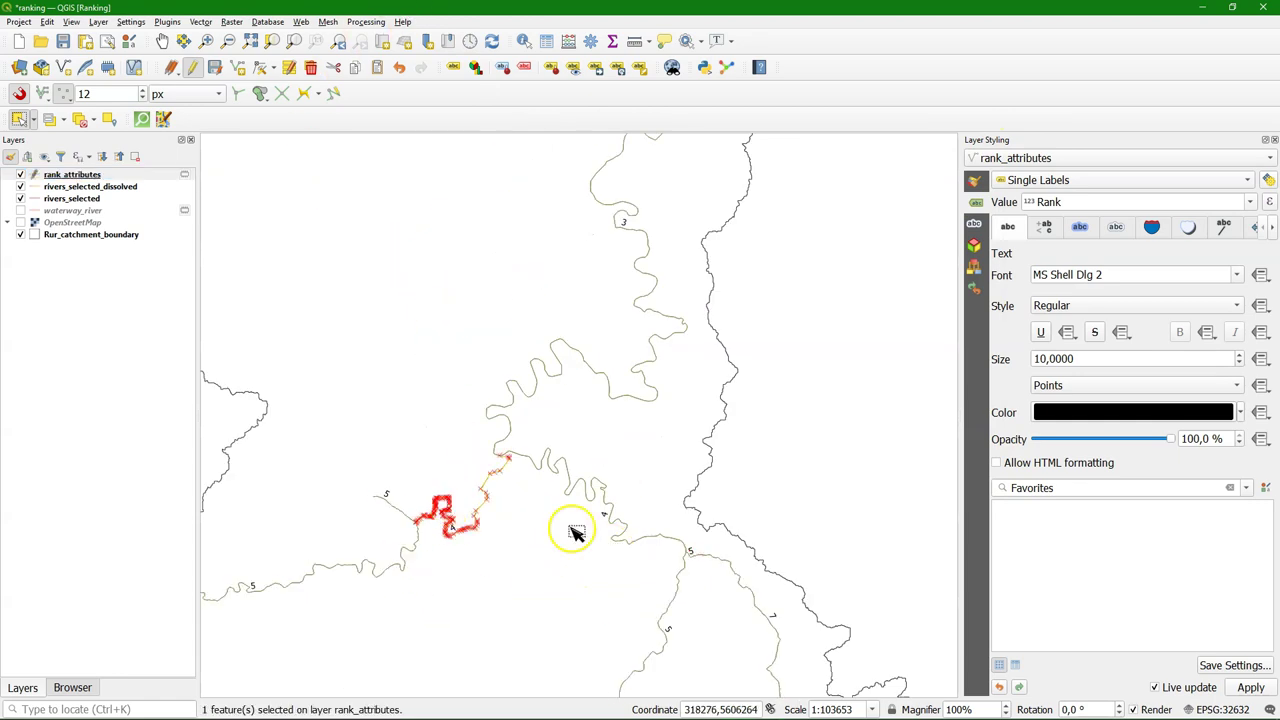
scroll(620, 600, "down", 3)
scroll(618, 617, "up", 3)
scroll(449, 326, "down", 3)
left_click(529, 450, "shift")
left_click(385, 228, "shift")
scroll(385, 228, "up", 3)
scroll(574, 226, "down", 2)
key("ctrl+v")
scroll(640, 400, "down", 10)
left_click(748, 522)
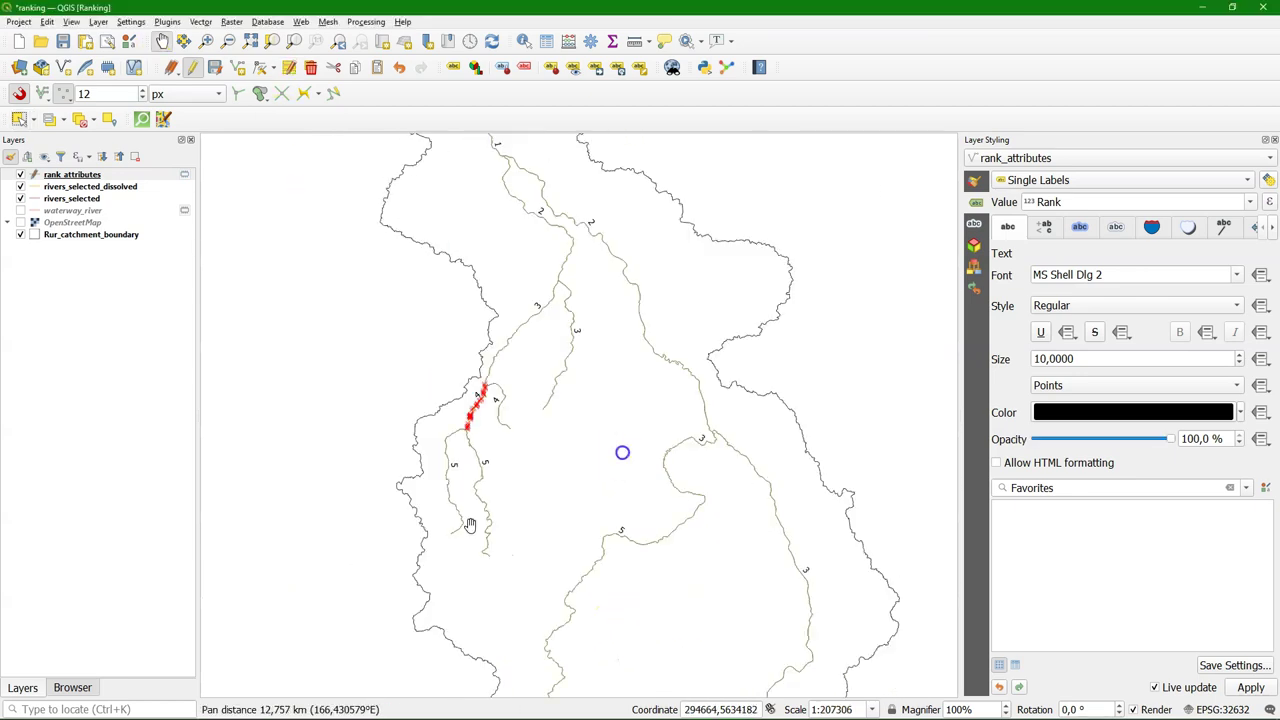
- Fill in Strahler for two more segments further up the tributary
left_click(523, 329, "shift")
left_click(576, 250, "shift")
key("ctrl+v")
scroll(746, 450, "down", 10)
left_click(746, 523)
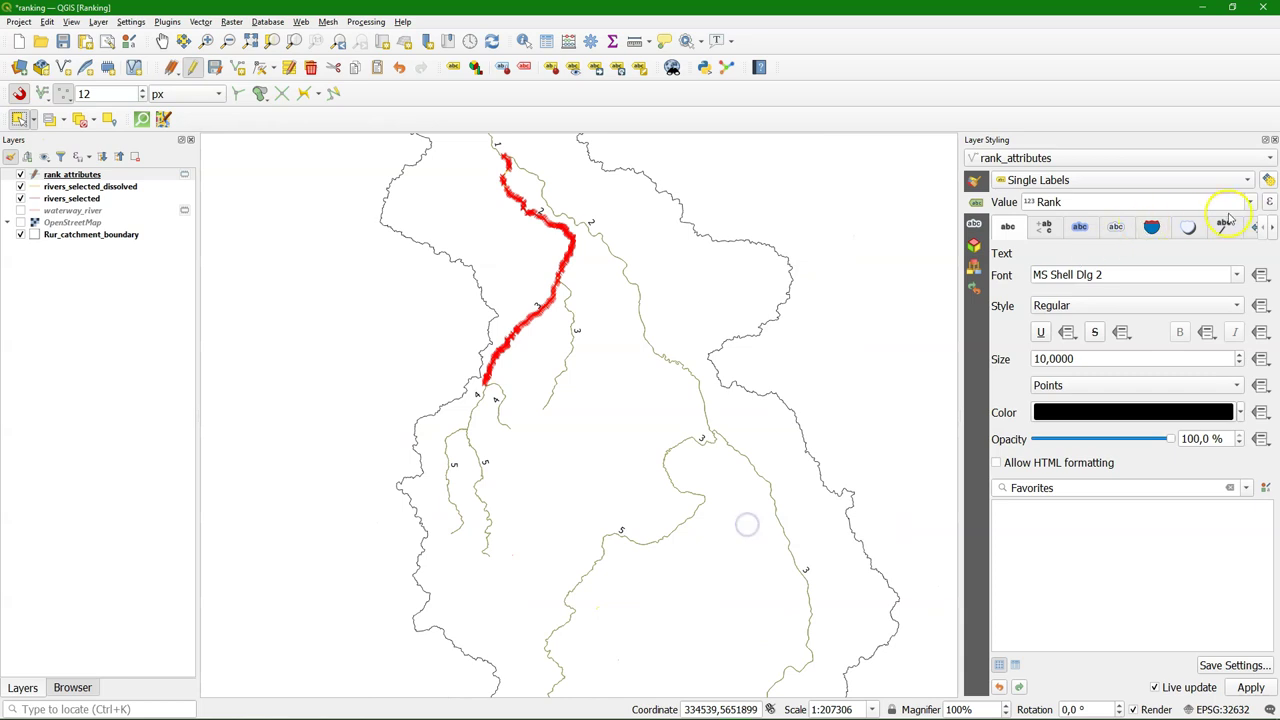
- Switch the labels from Rank to Strahler and stop editing rank_attributes
left_click(1250, 203)
scroll(1088, 325, "down", 15)
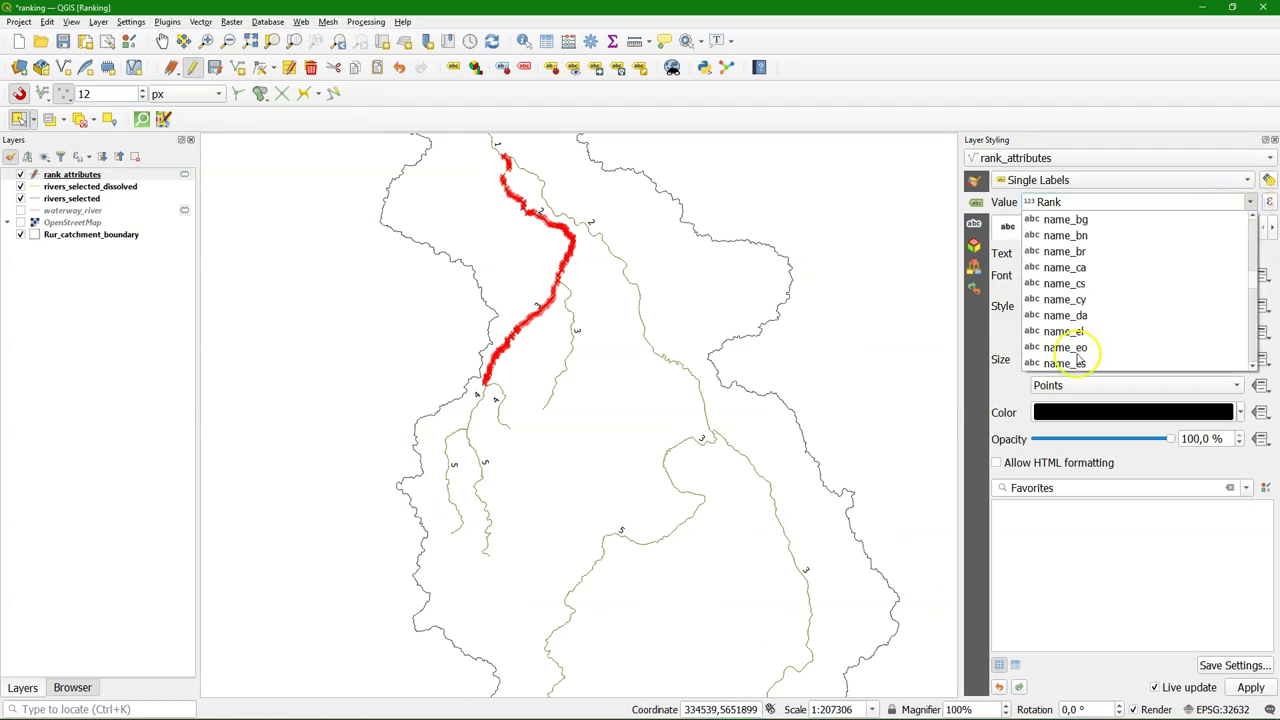
scroll(1085, 360, "down", 10)
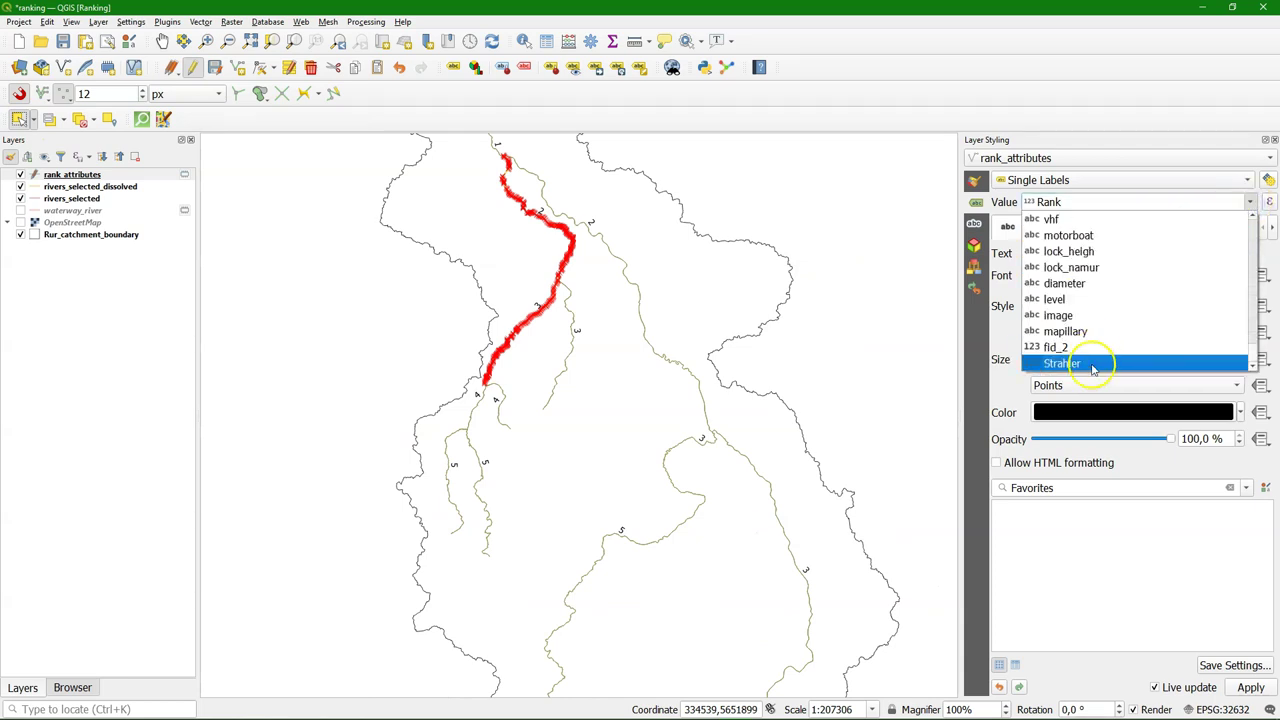
left_click(1090, 365)
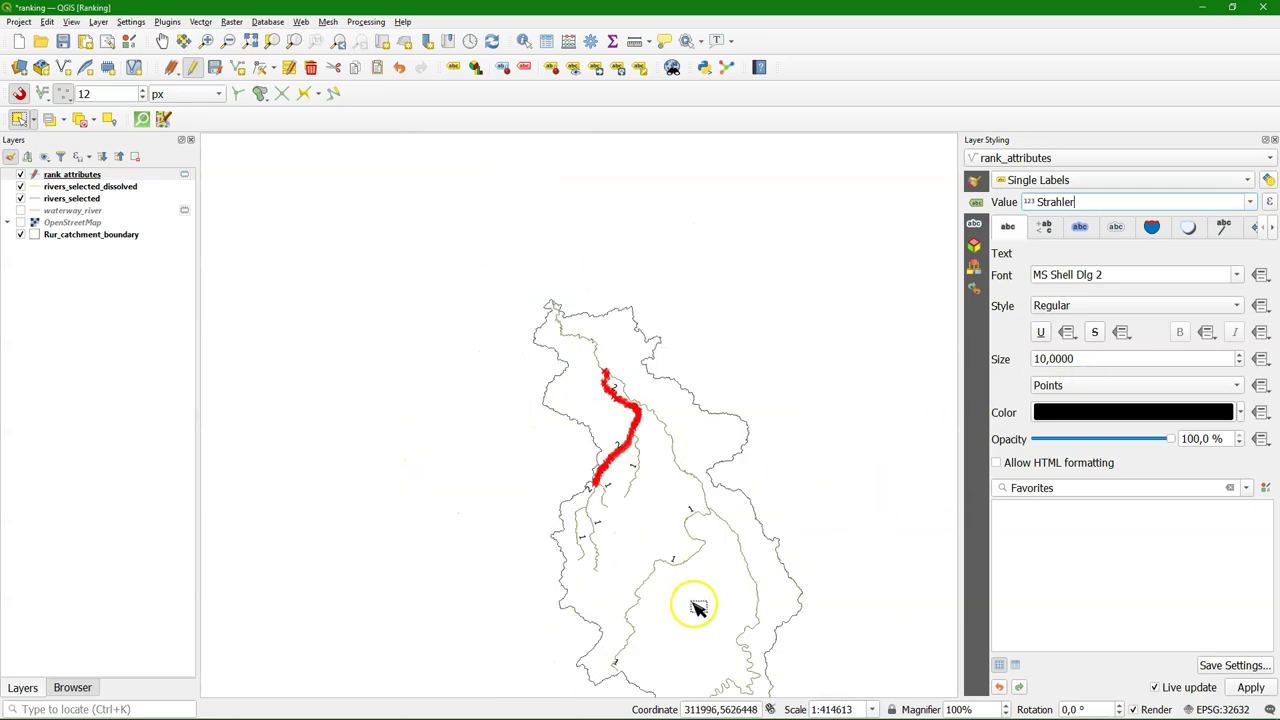
scroll(751, 520, "down", 3)
scroll(530, 570, "up", 5)
left_click(614, 371)
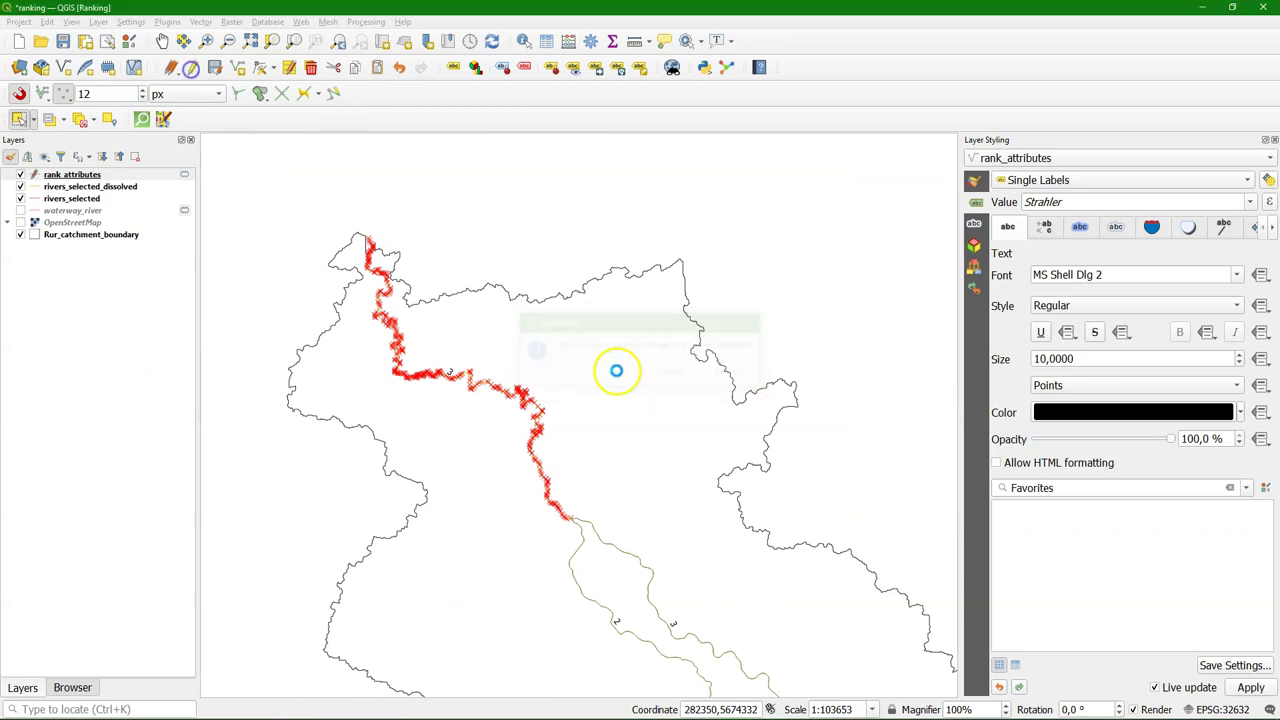
- Clear the selection and zoom out to show Strahler labels across the whole Rur catchment
left_click(84, 121)
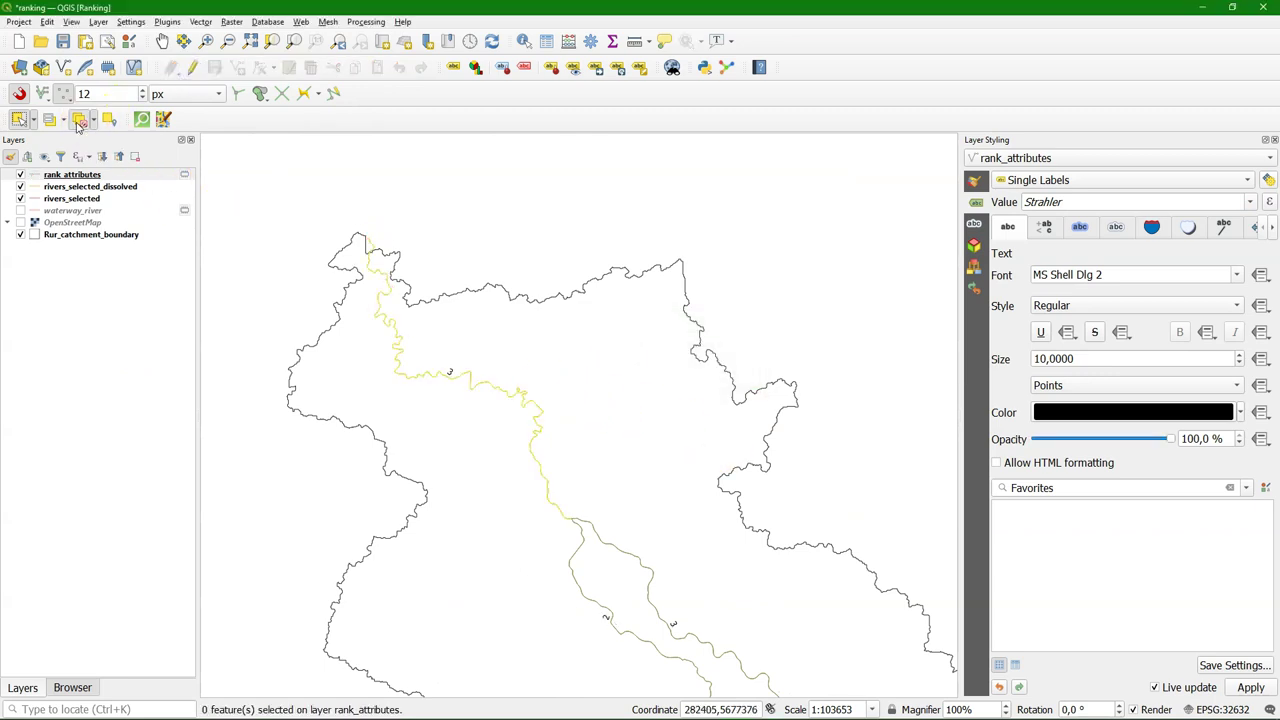
scroll(683, 426, "down", 2)
left_click_drag(683, 426, 614, 477)
scroll(628, 498, "down", 1)
scroll(612, 478, "up", 1)
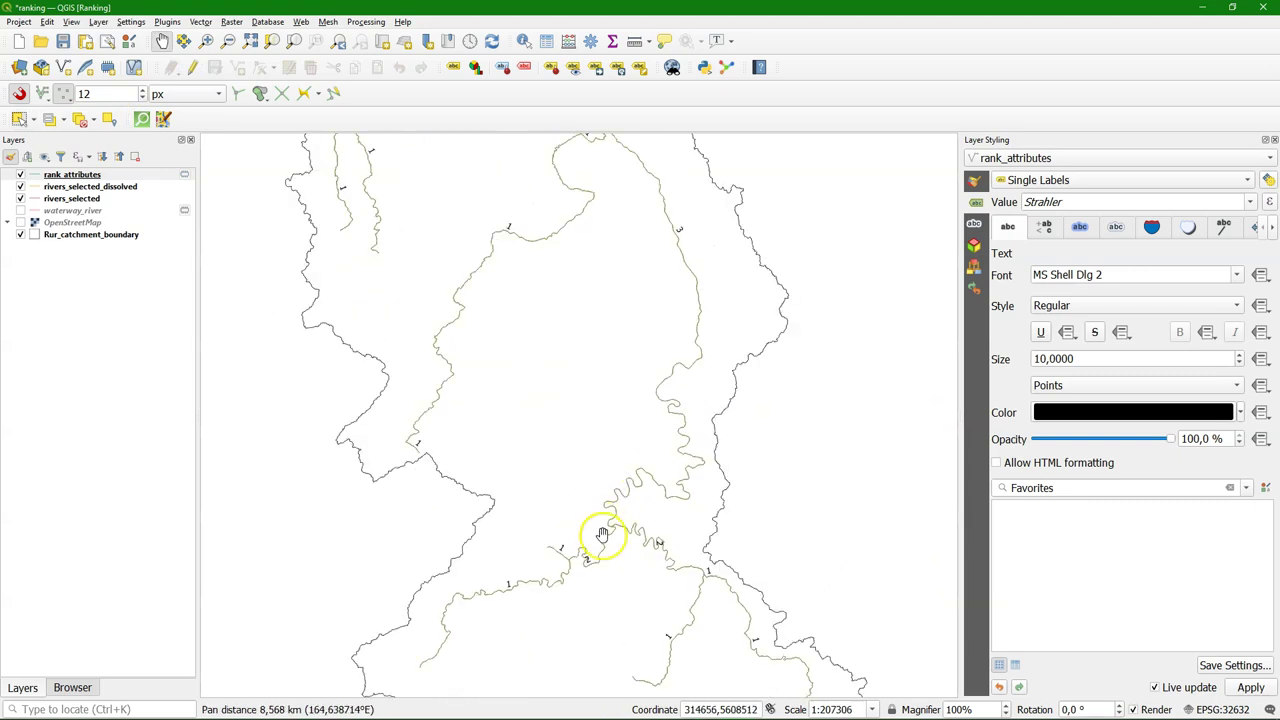
left_click_drag(602, 535, 567, 413)
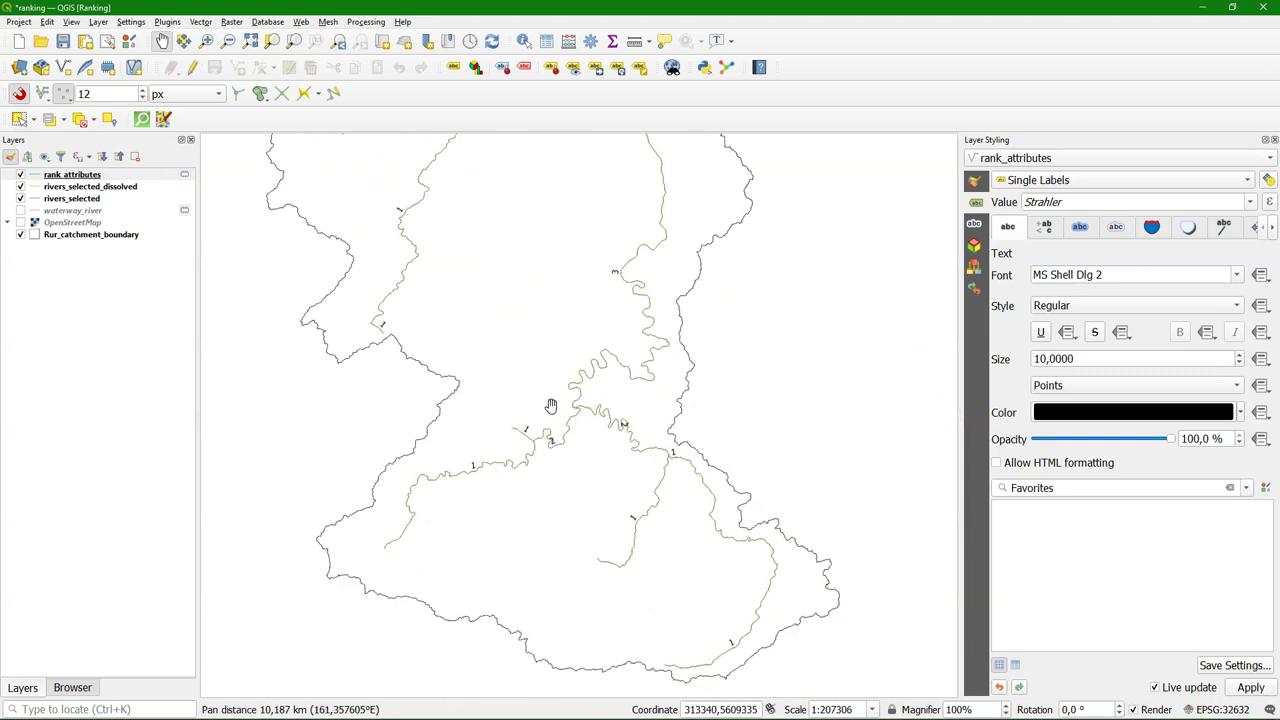
scroll(551, 405, "down", 1)
left_click_drag(471, 323, 474, 477)
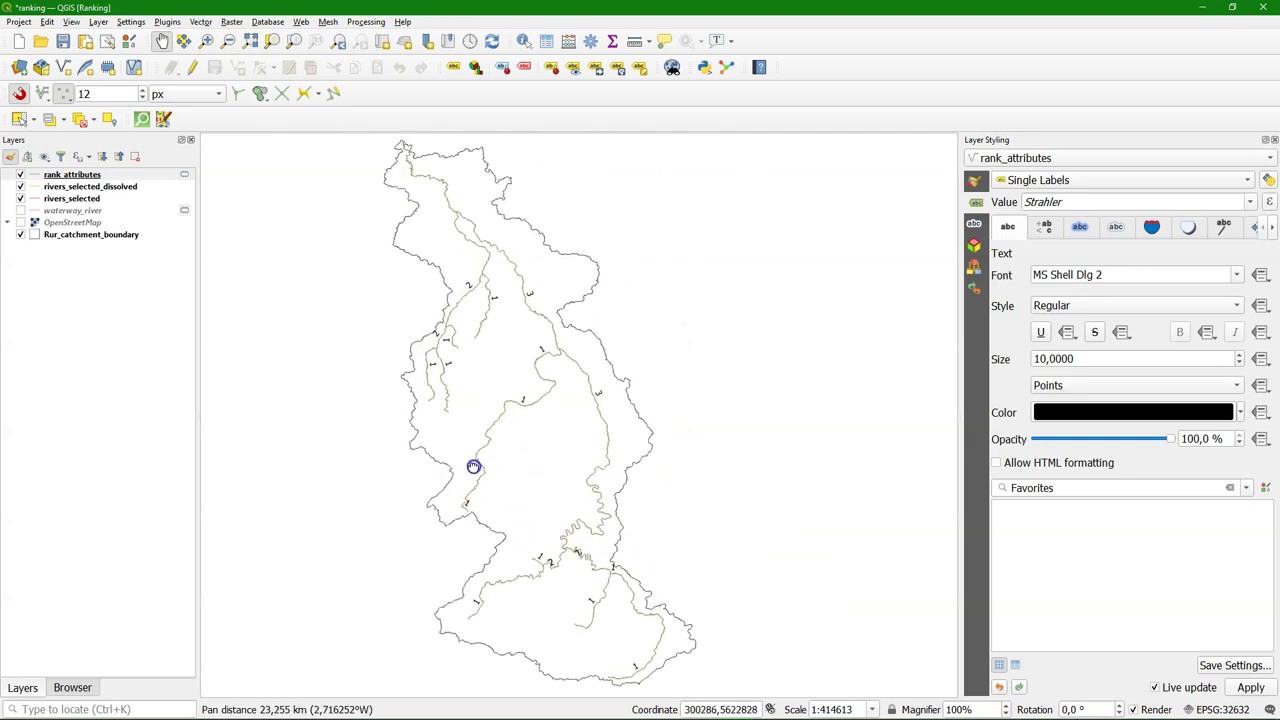